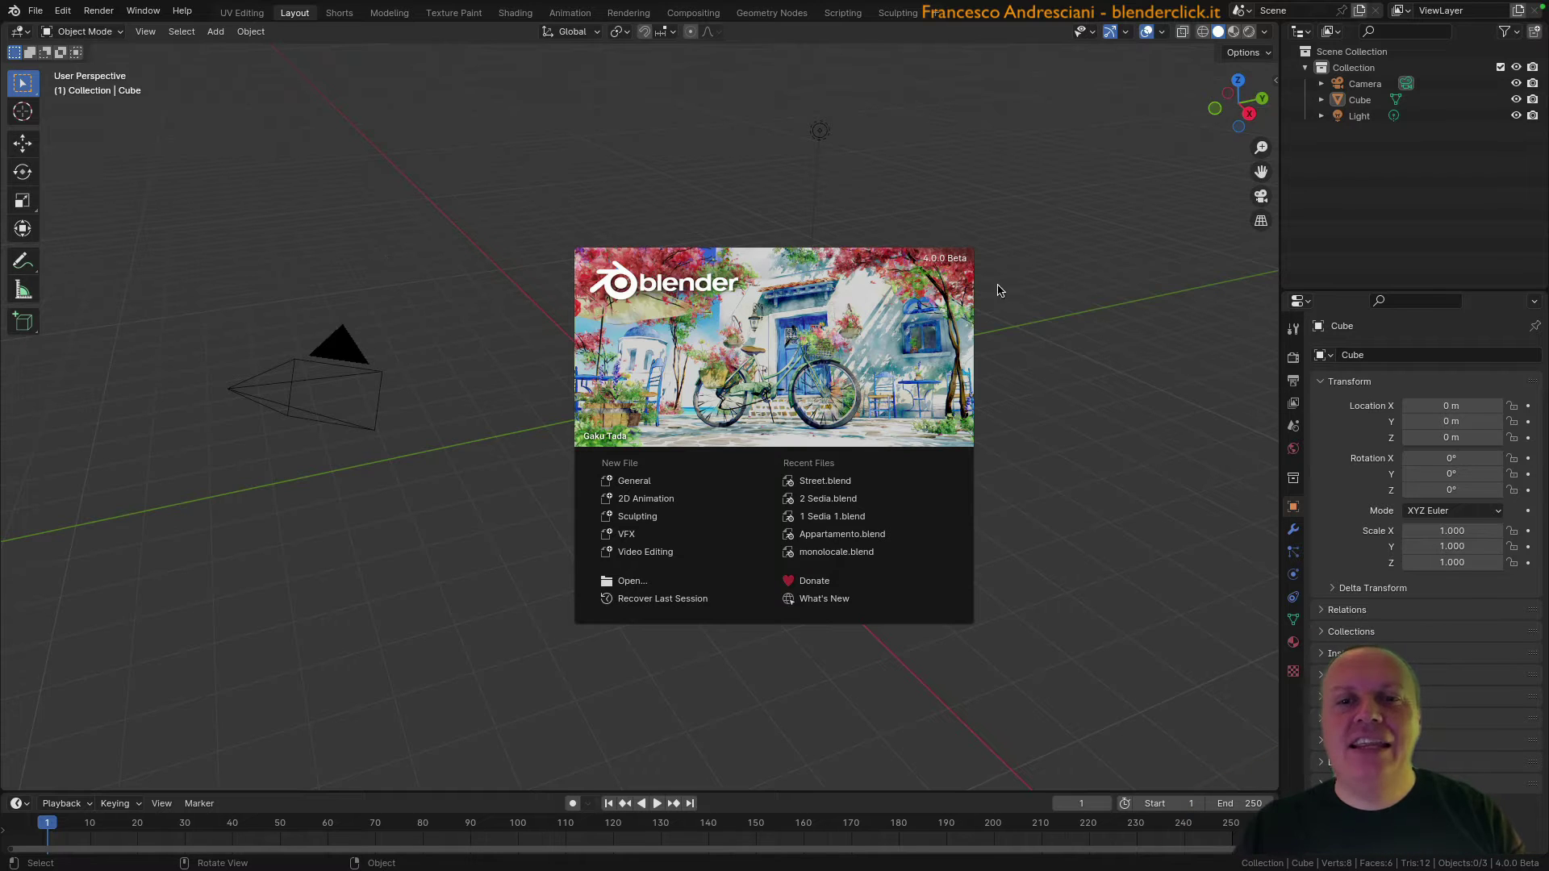
Step: Close the splash screen to reveal the default cube, camera and light
{"action": "left_click", "coordinate": [464, 216]}
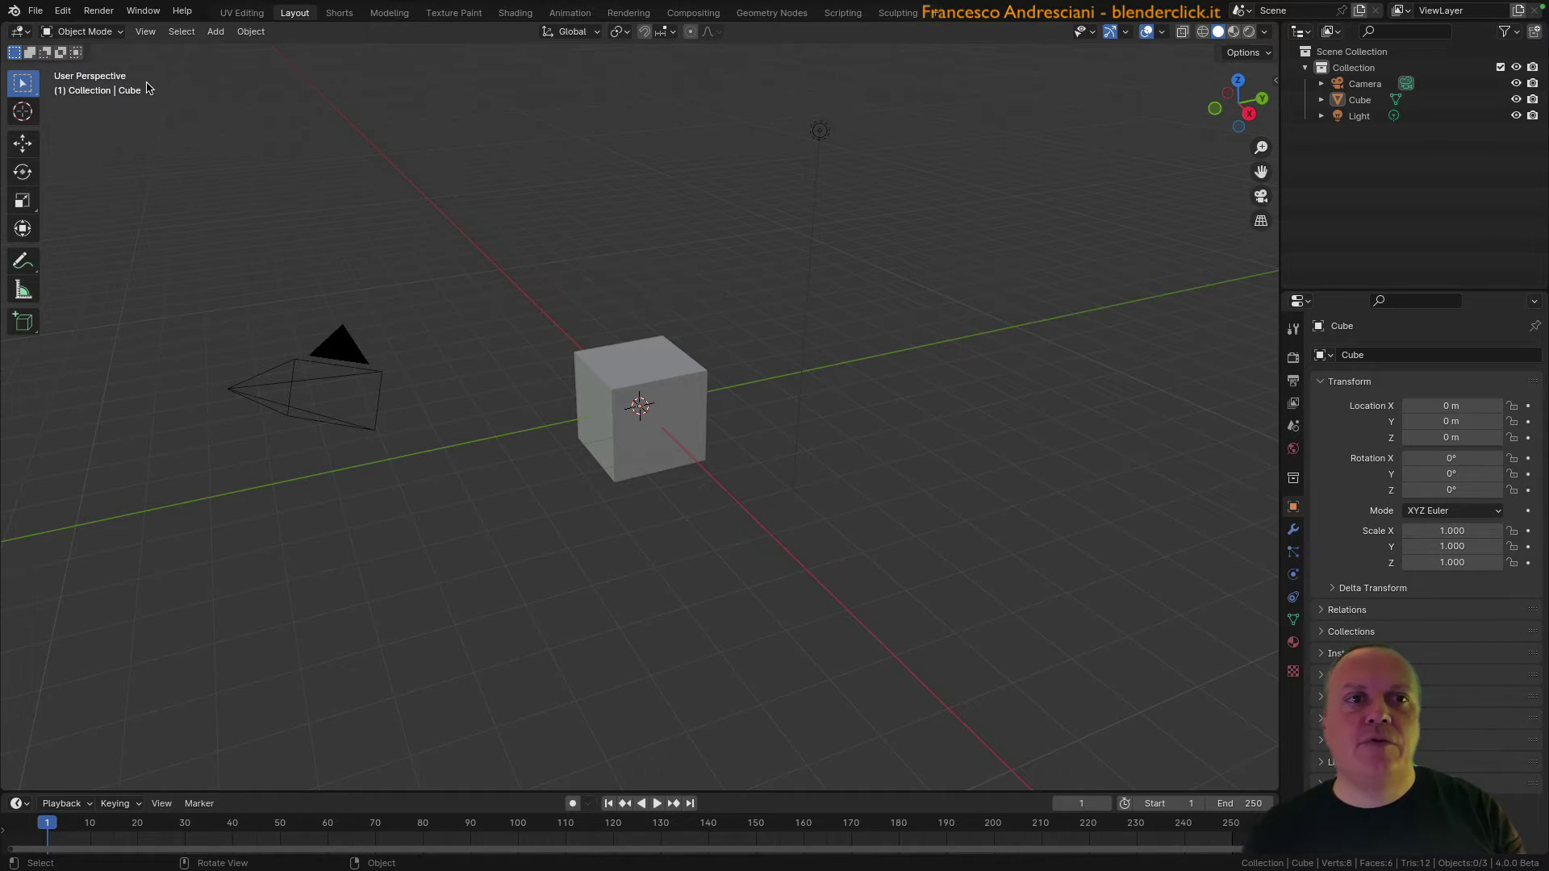
{"action": "left_click", "coordinate": [14, 10]}
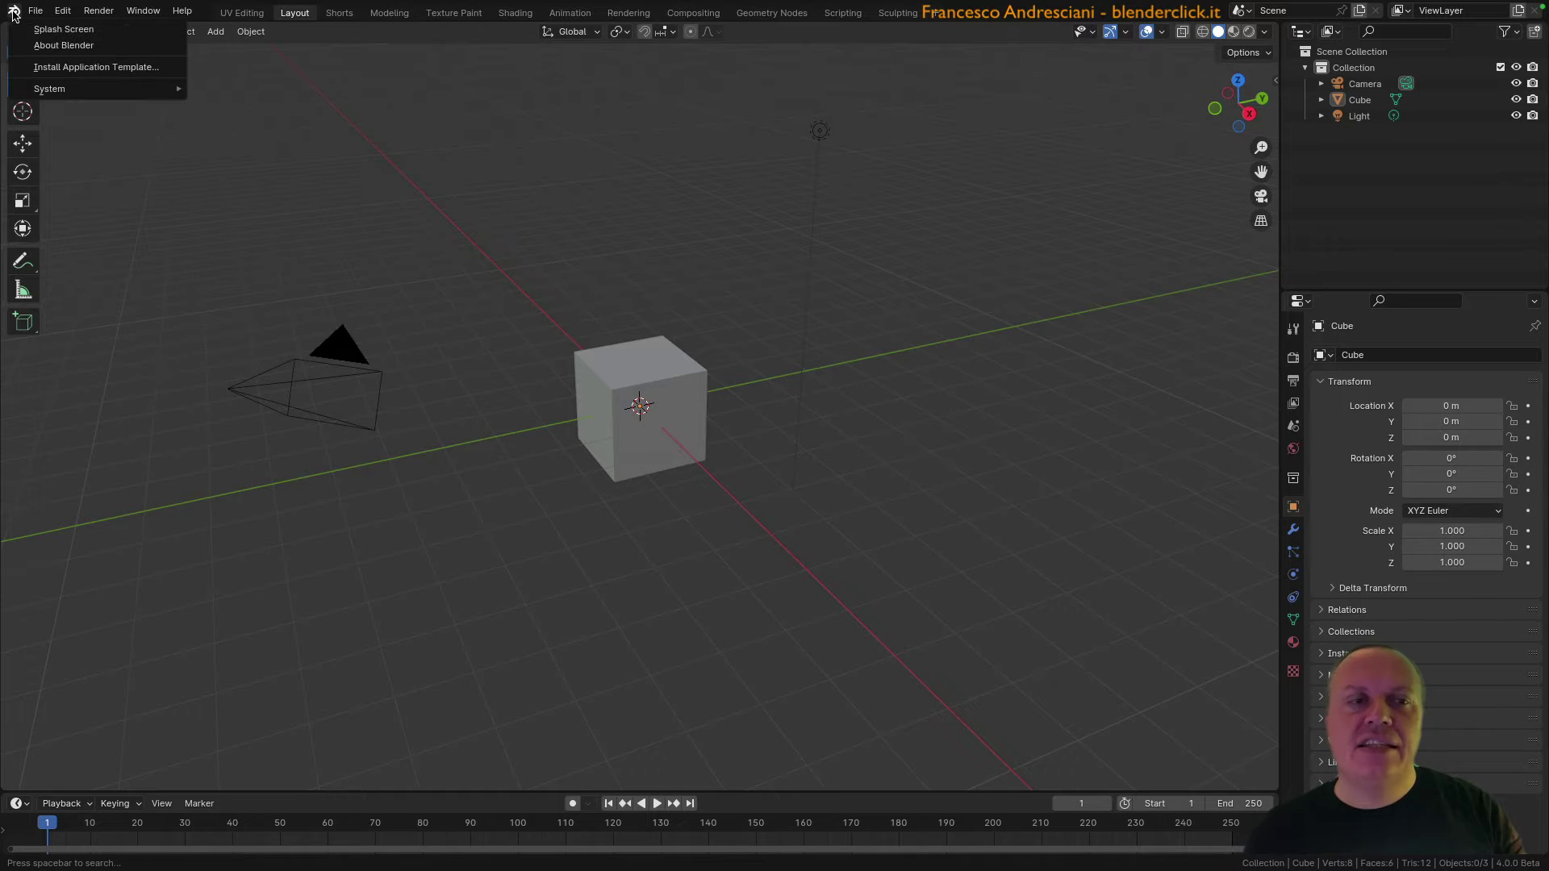
{"action": "left_click", "coordinate": [93, 32]}
{"action": "left_click", "coordinate": [455, 373]}
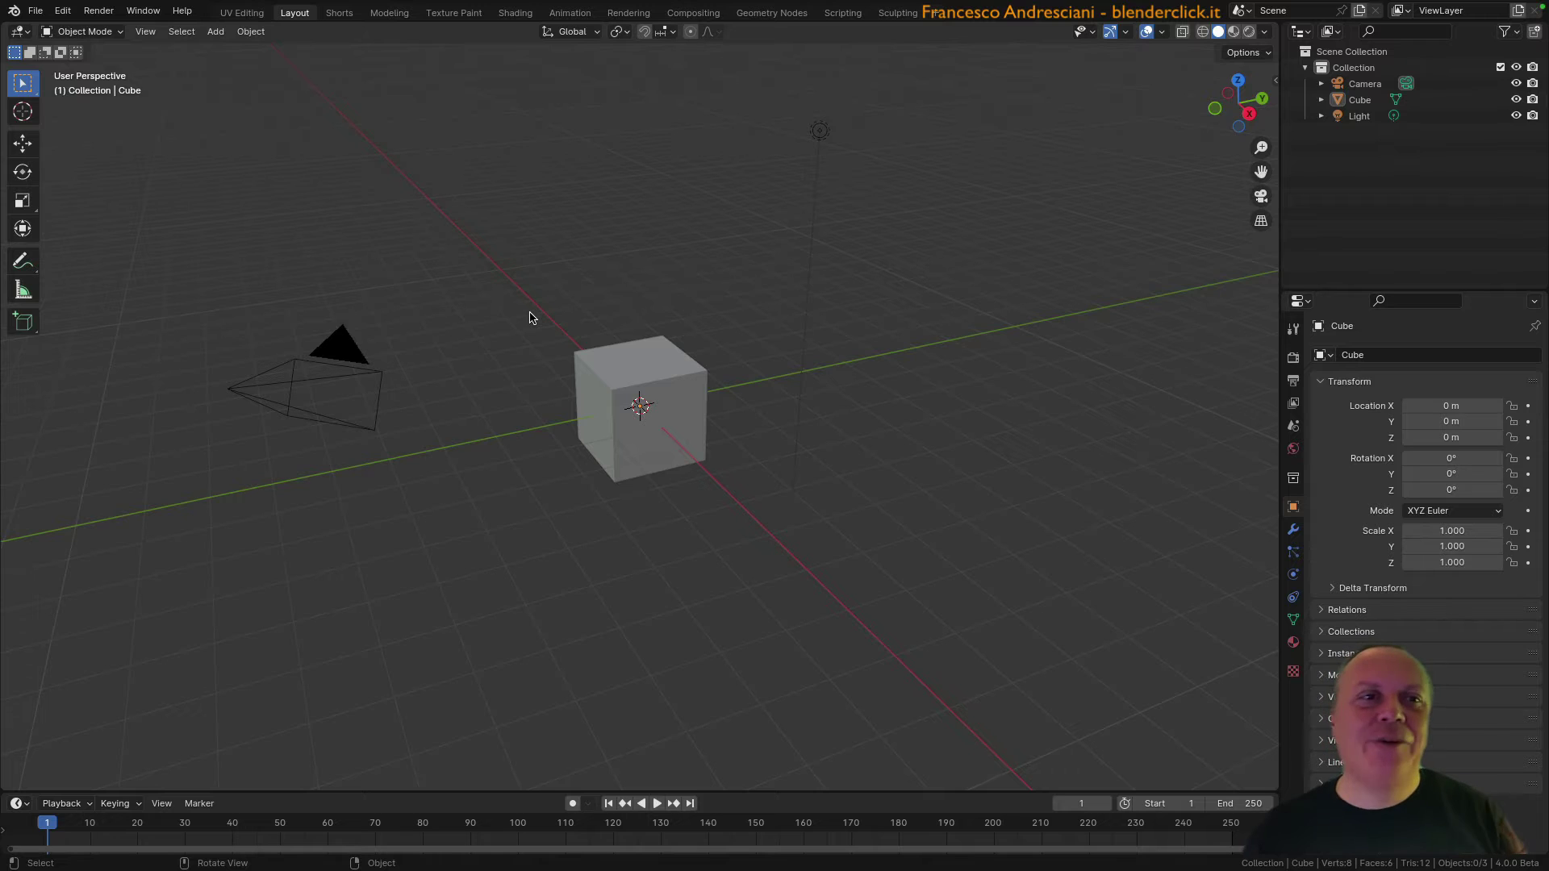
Step: Load Factory Settings from File > Defaults and confirm the reset
{"action": "left_click", "coordinate": [35, 10]}
{"action": "mouse_move", "coordinate": [65, 315]}
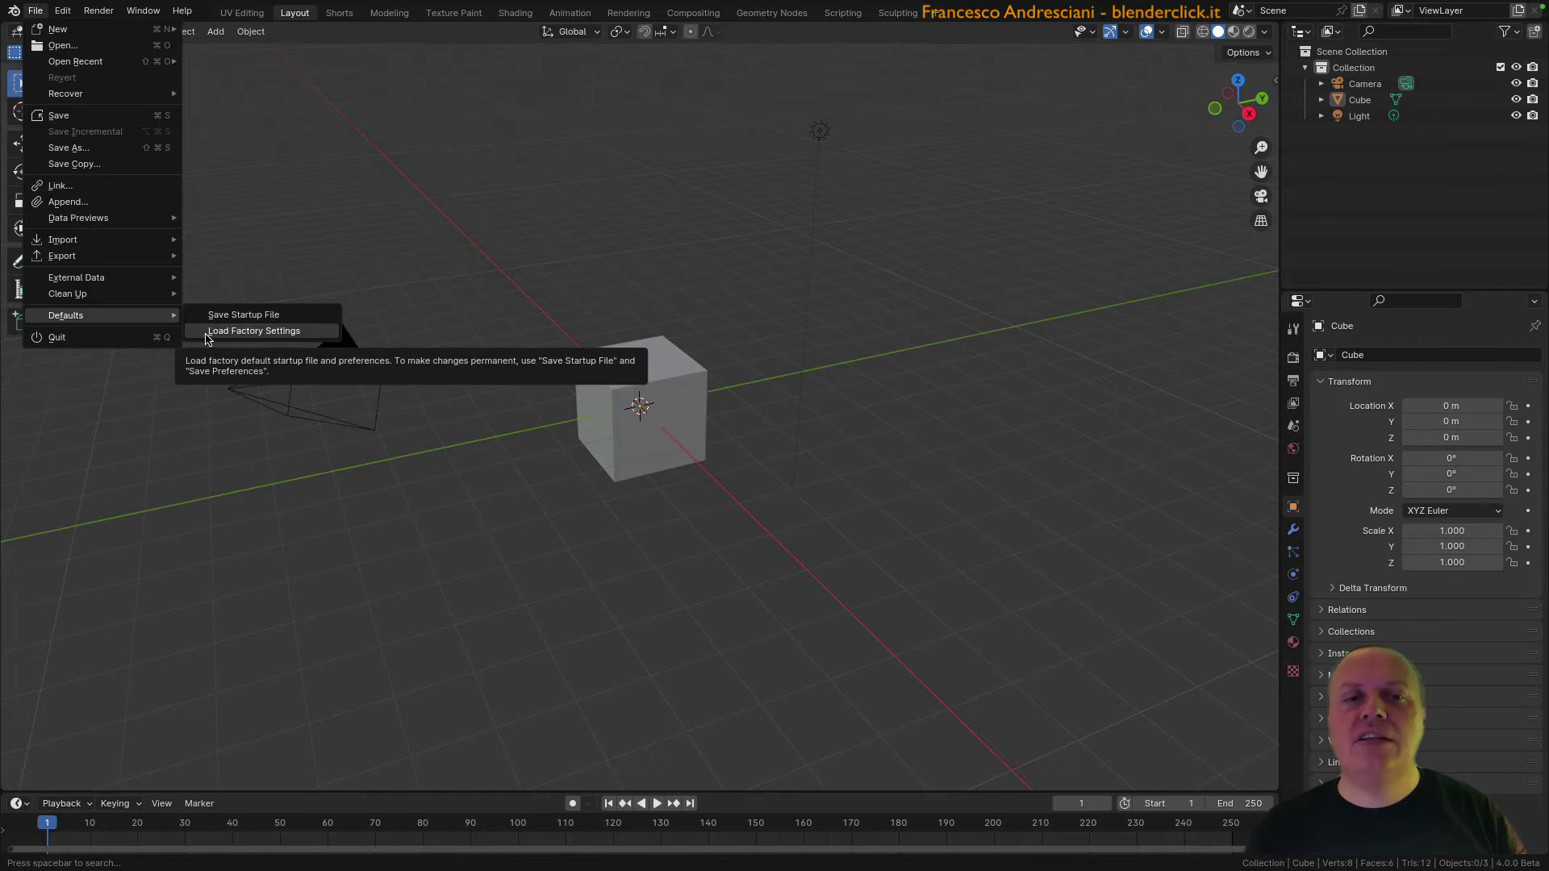
{"action": "left_click", "coordinate": [216, 339]}
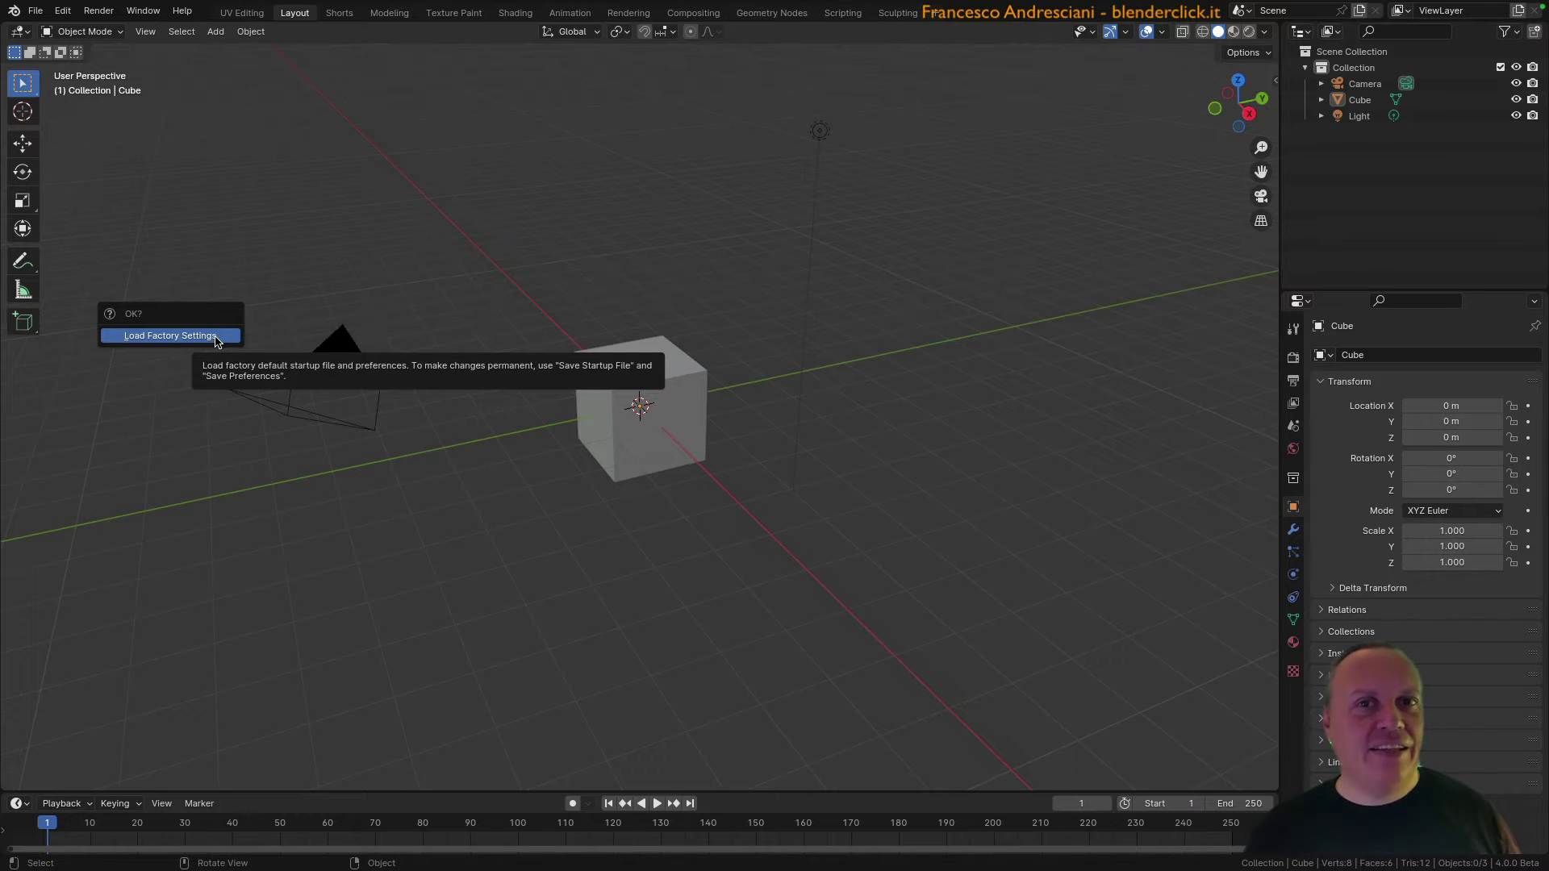
{"action": "left_click", "coordinate": [217, 336]}
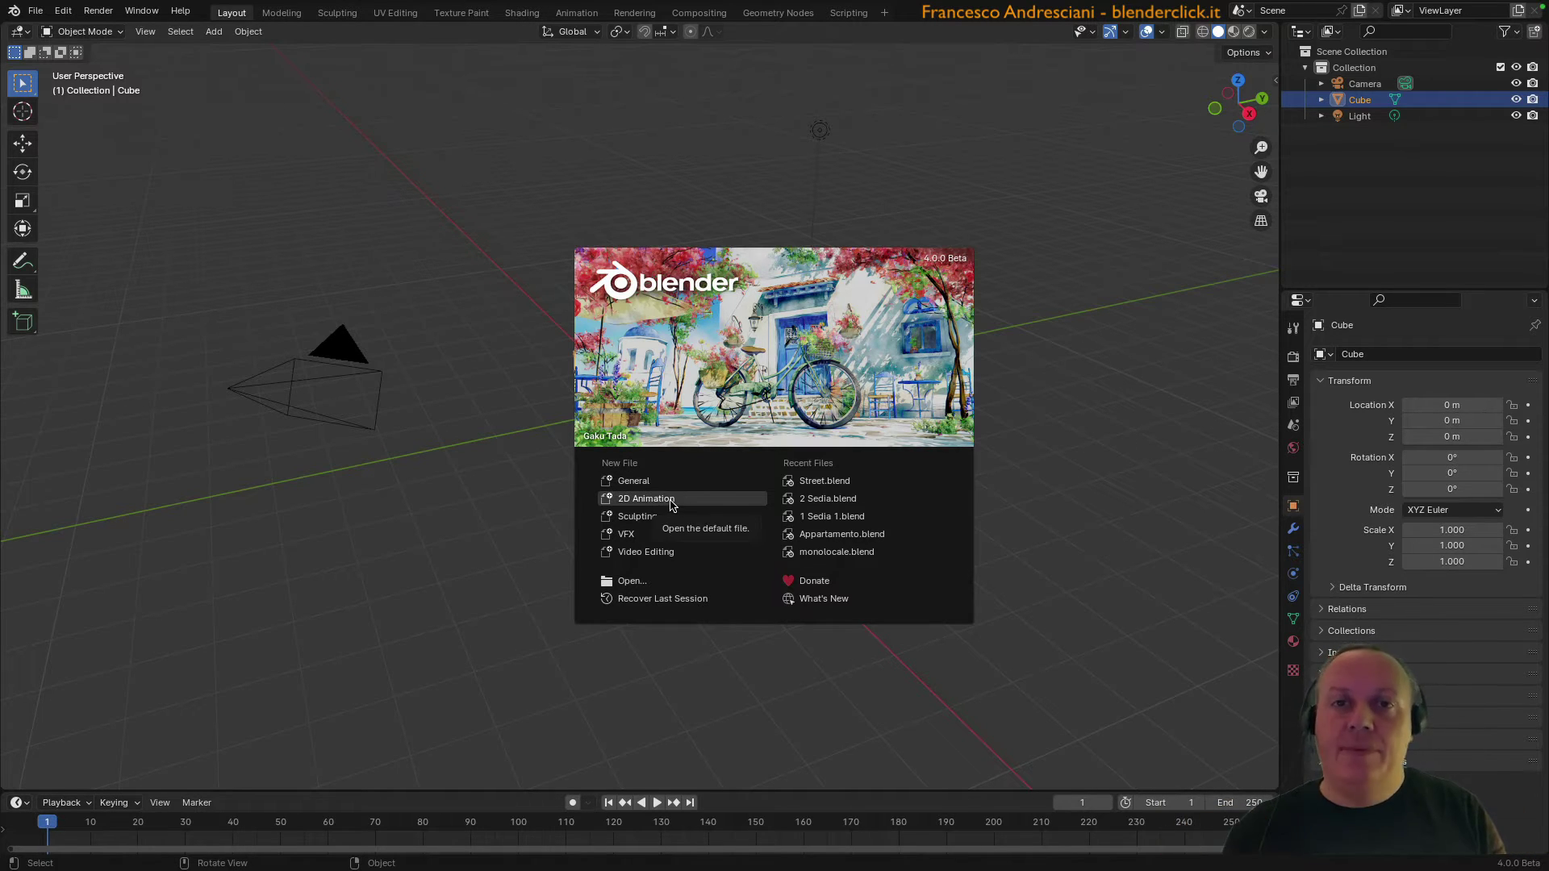
Step: Open a new 2D Animation file, then a new Sculpting file from the splash screen
{"action": "left_click", "coordinate": [676, 502]}
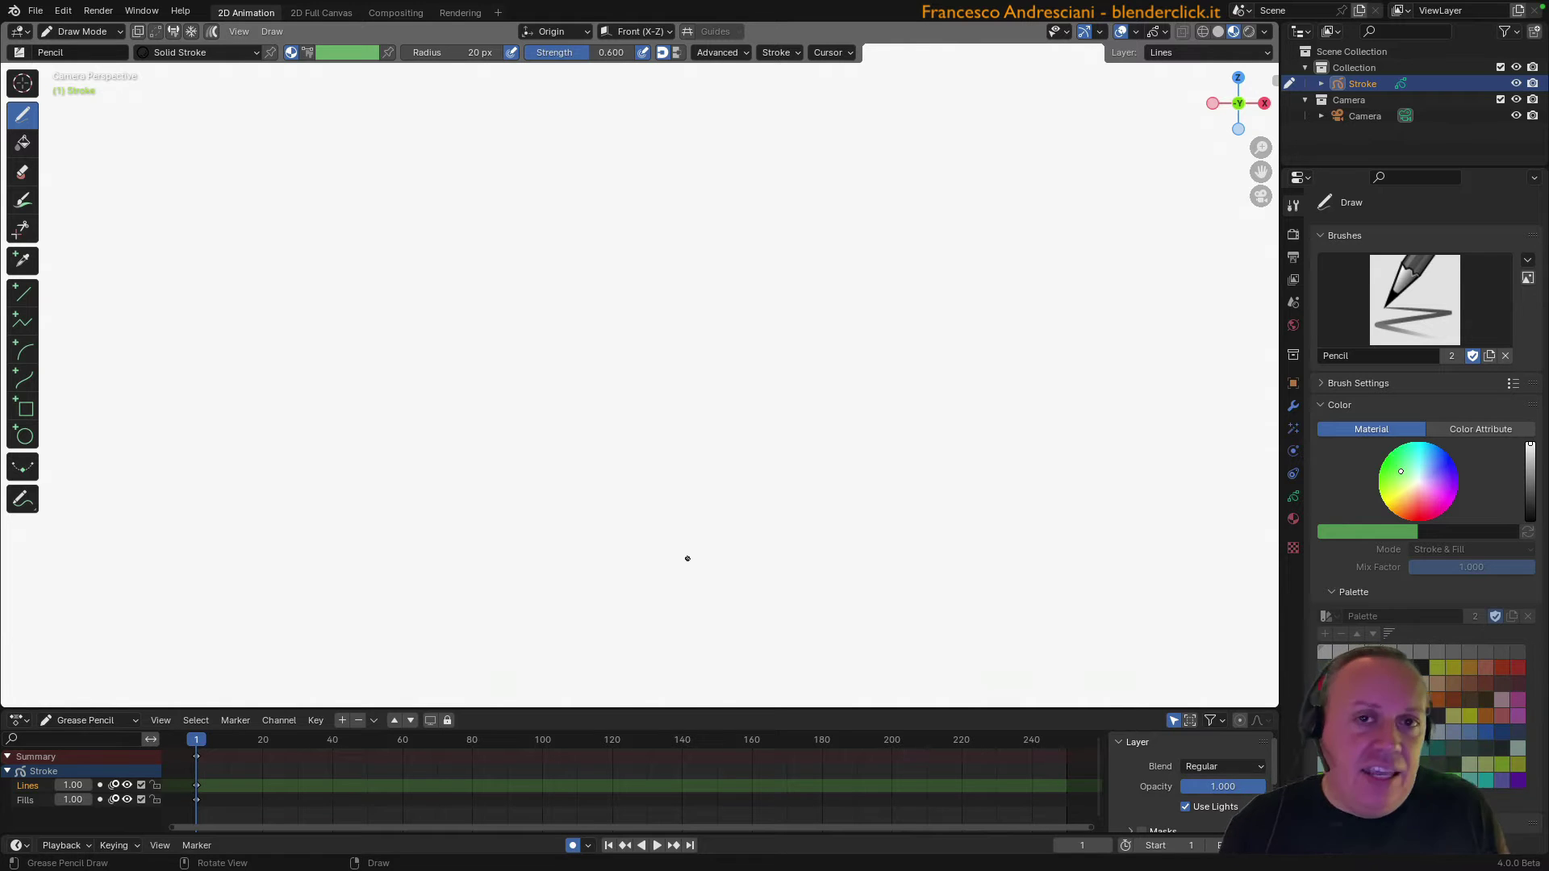
{"action": "left_click", "coordinate": [13, 11]}
{"action": "left_click", "coordinate": [48, 29]}
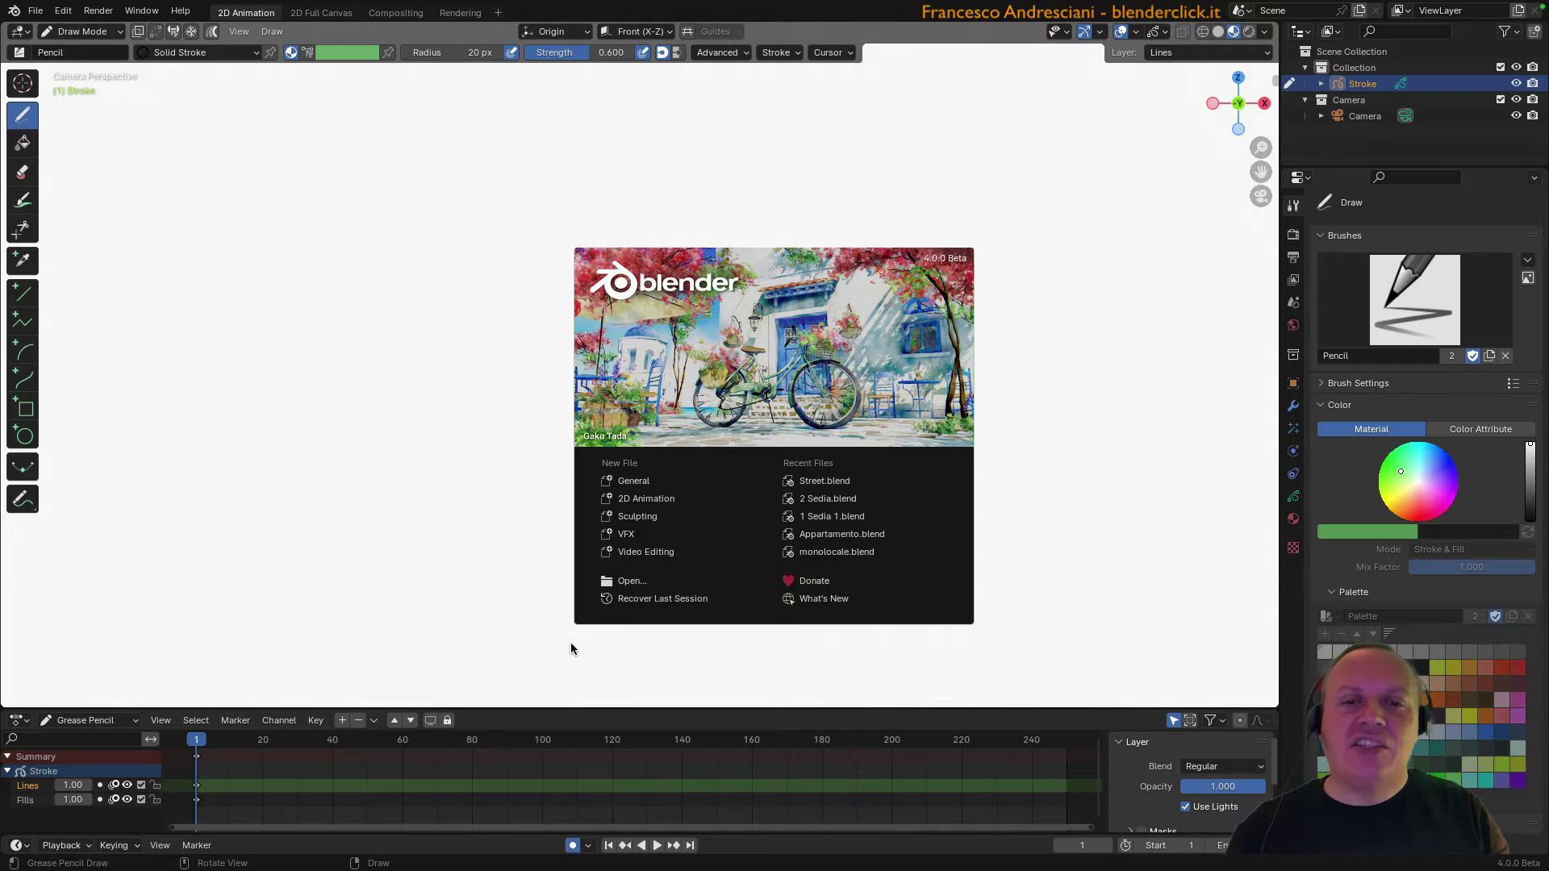
{"action": "left_click", "coordinate": [636, 517]}
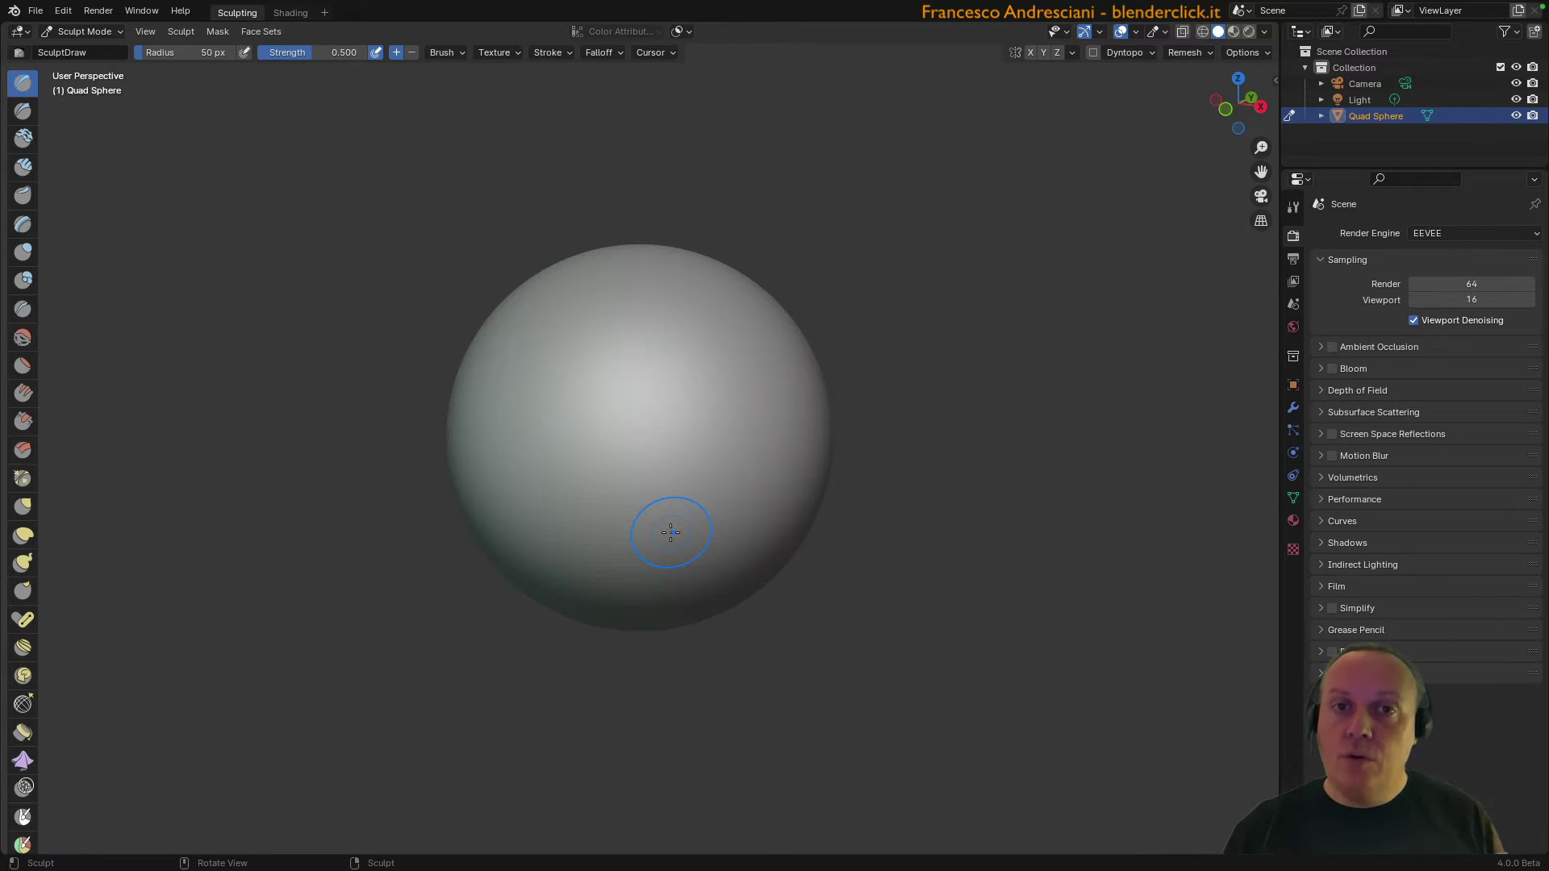
Step: Start a fresh General file with the default cube from the reopened splash screen
{"action": "left_click", "coordinate": [13, 10]}
{"action": "left_click", "coordinate": [638, 481]}
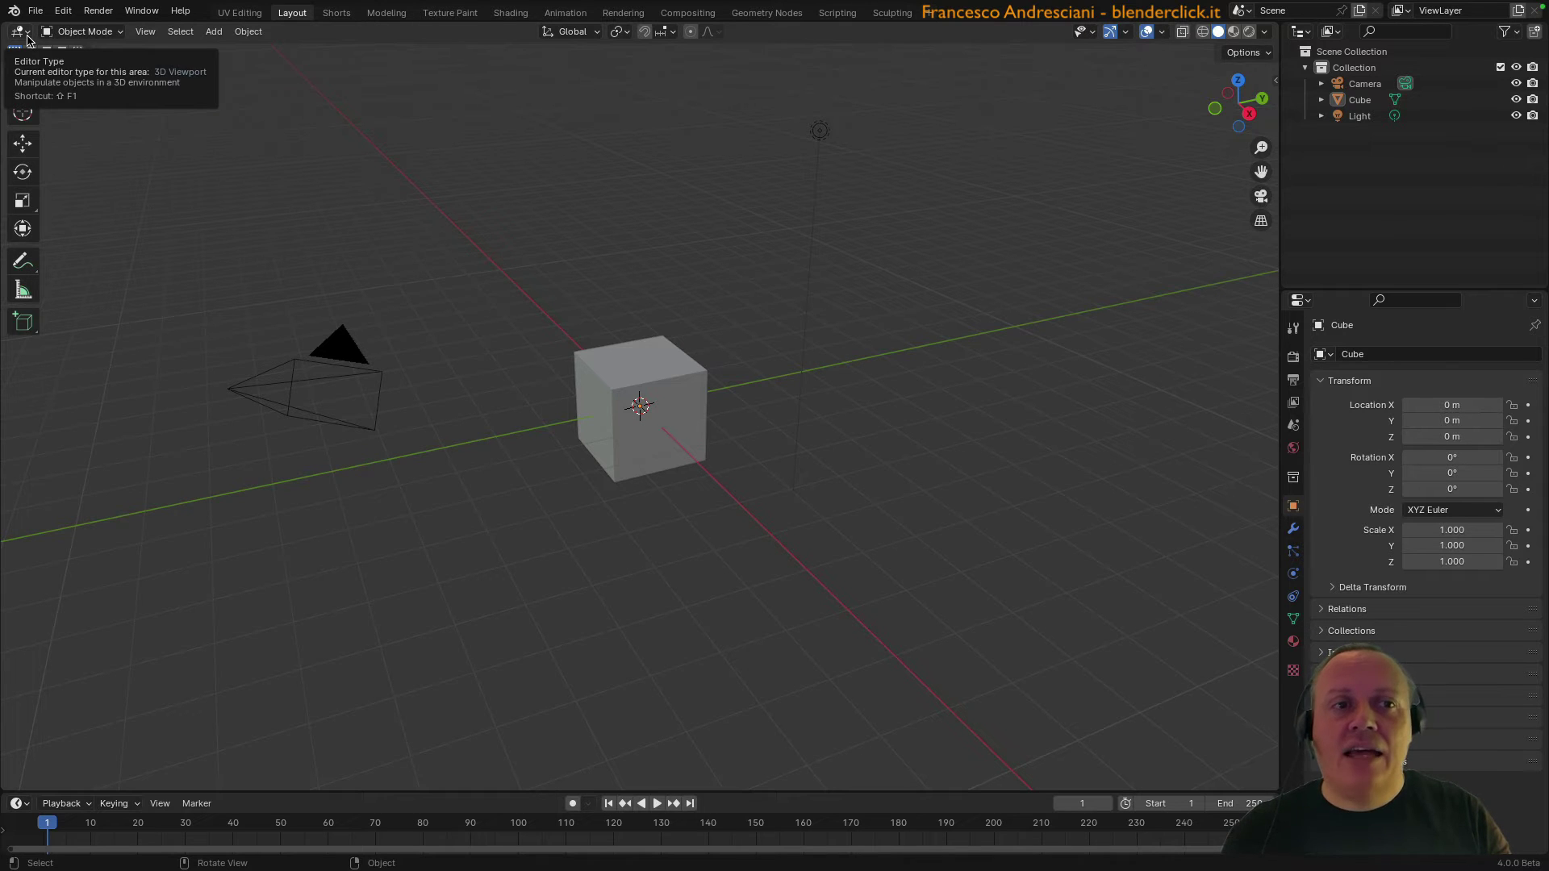
Step: Browse the Editor Type menus of the viewport, timeline, outliner and properties areas
{"action": "left_click", "coordinate": [20, 32]}
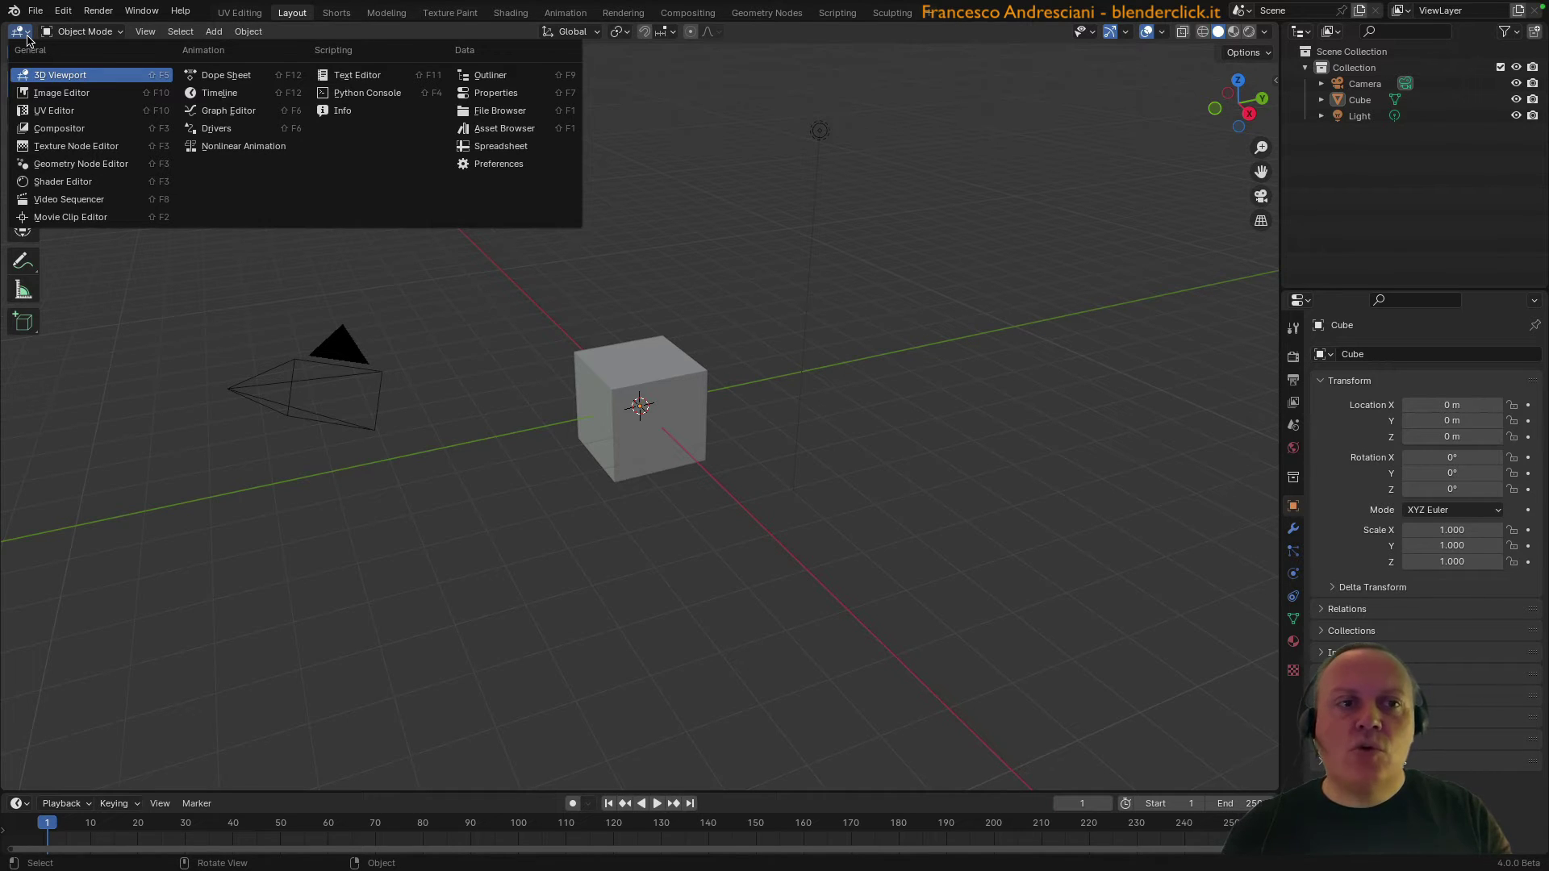
{"action": "left_click", "coordinate": [20, 803]}
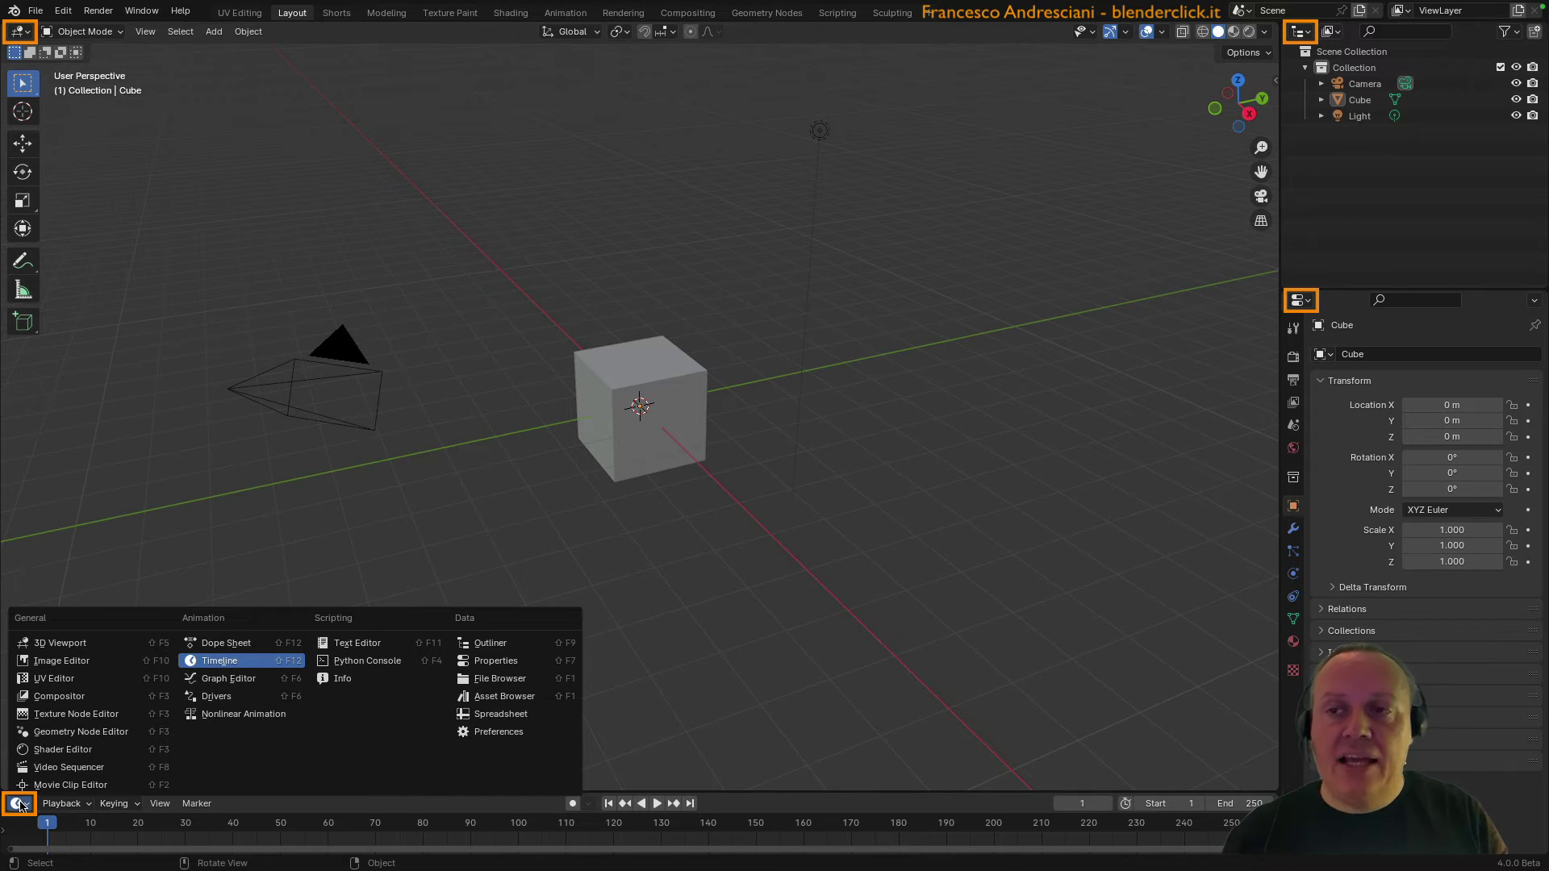
{"action": "left_click", "coordinate": [1299, 33]}
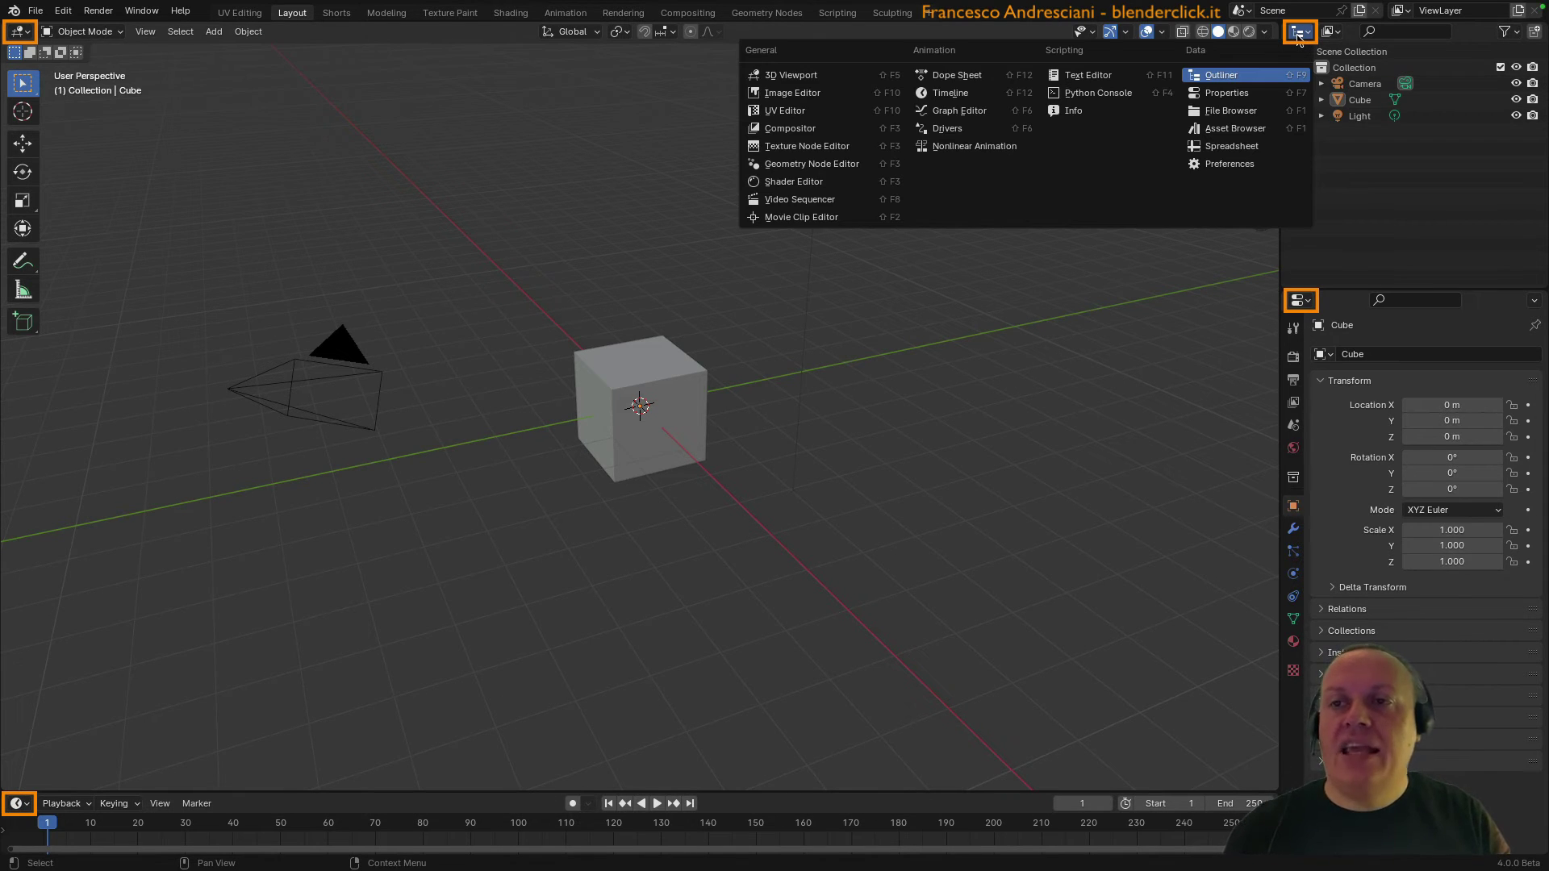
{"action": "left_click", "coordinate": [1301, 301]}
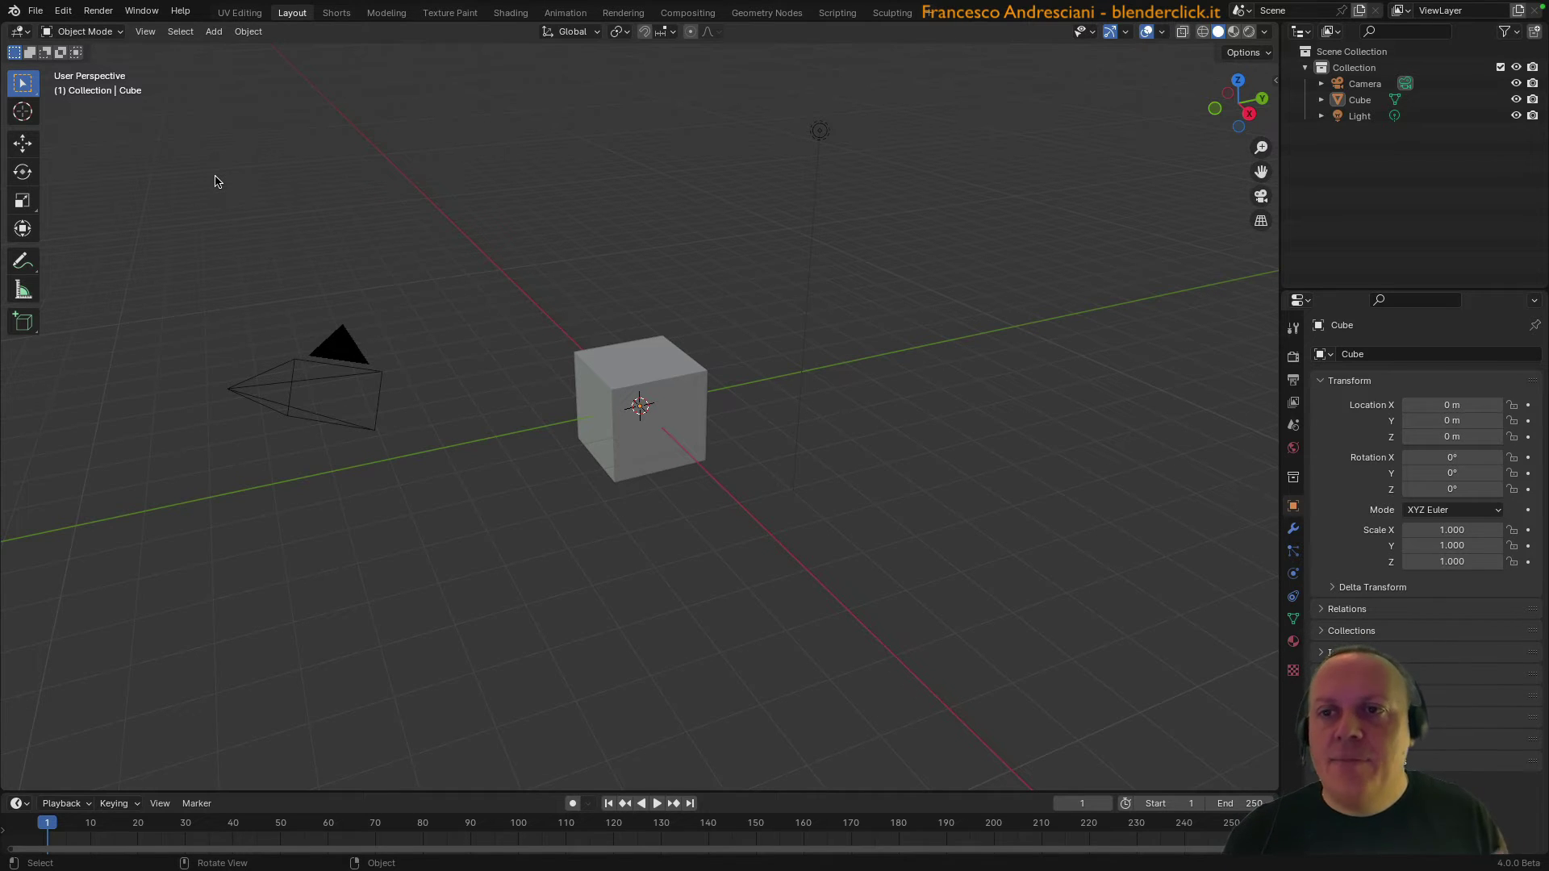
{"action": "left_click", "coordinate": [20, 32]}
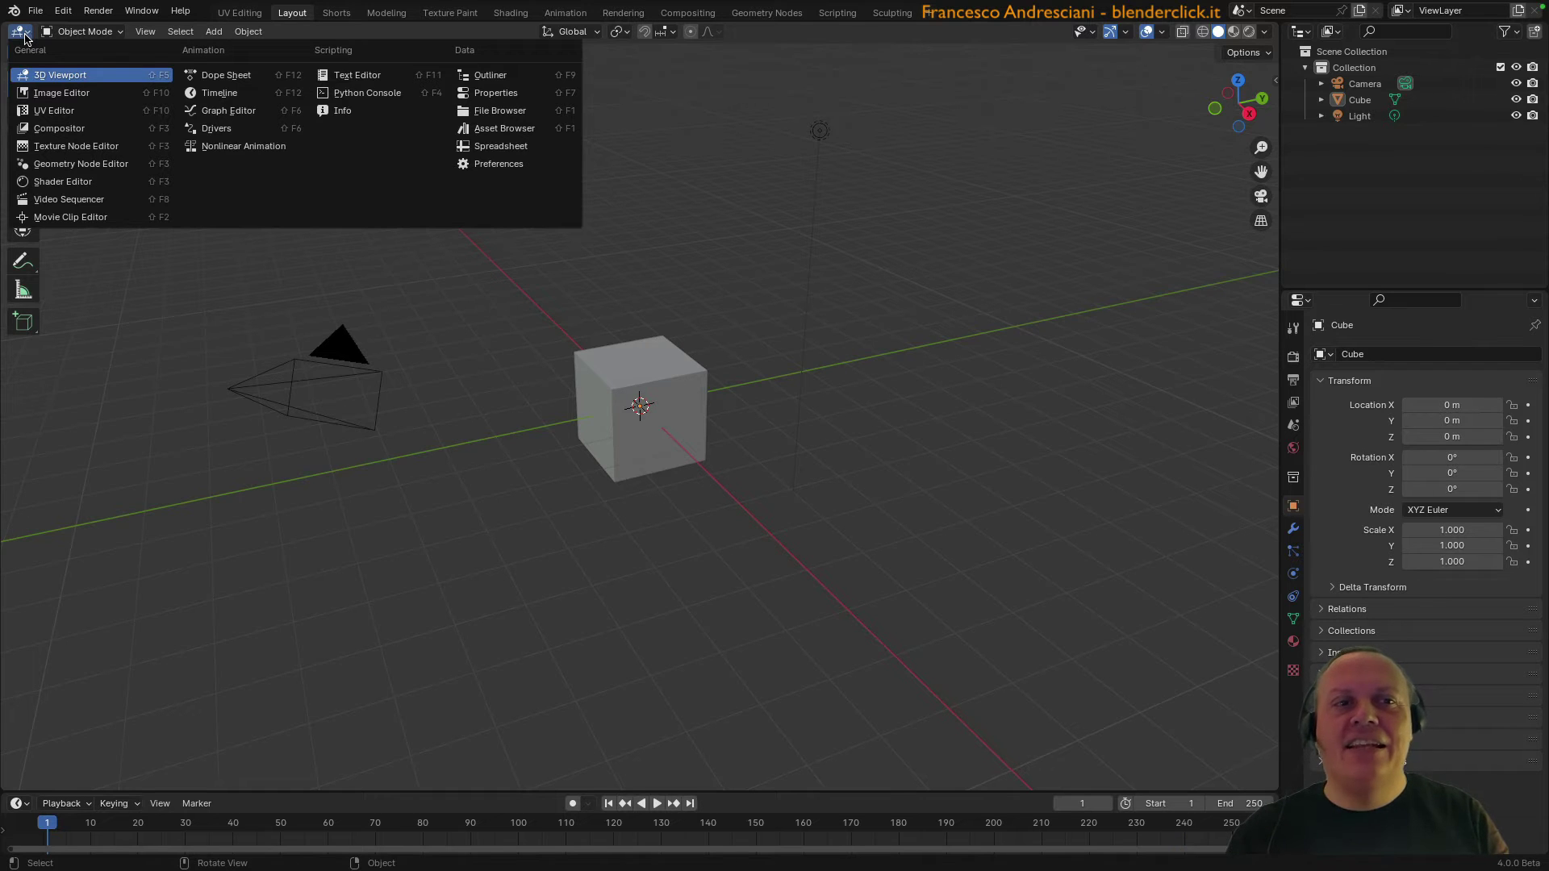
Step: Set the main area to Timeline, then outliner, bottom and properties to Image, Movie Clip and Compositor editors
{"action": "left_click", "coordinate": [207, 95]}
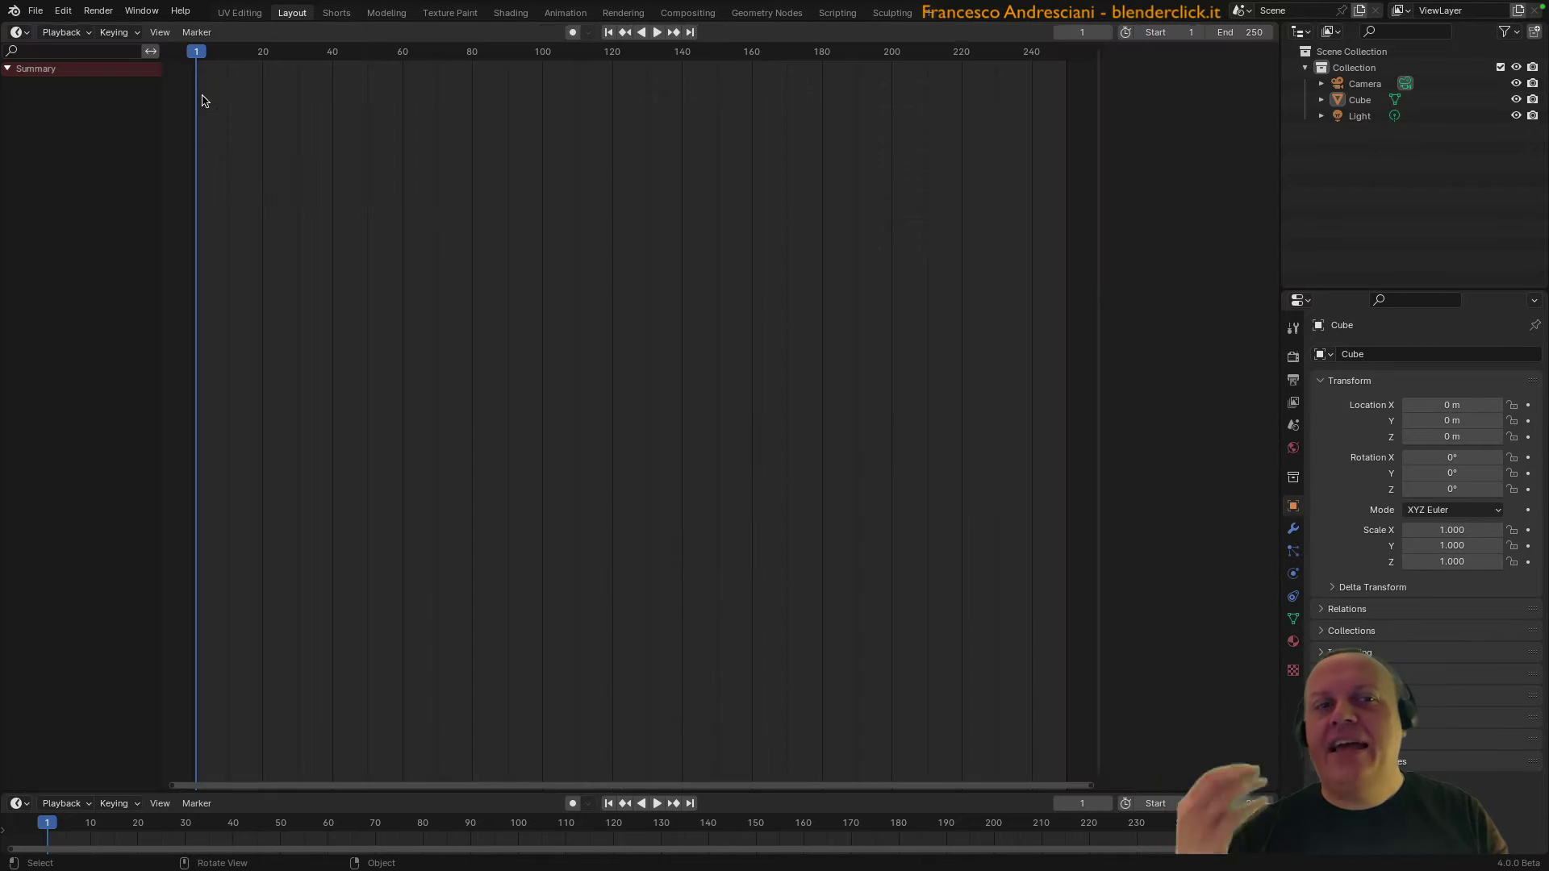
{"action": "left_click", "coordinate": [1303, 33]}
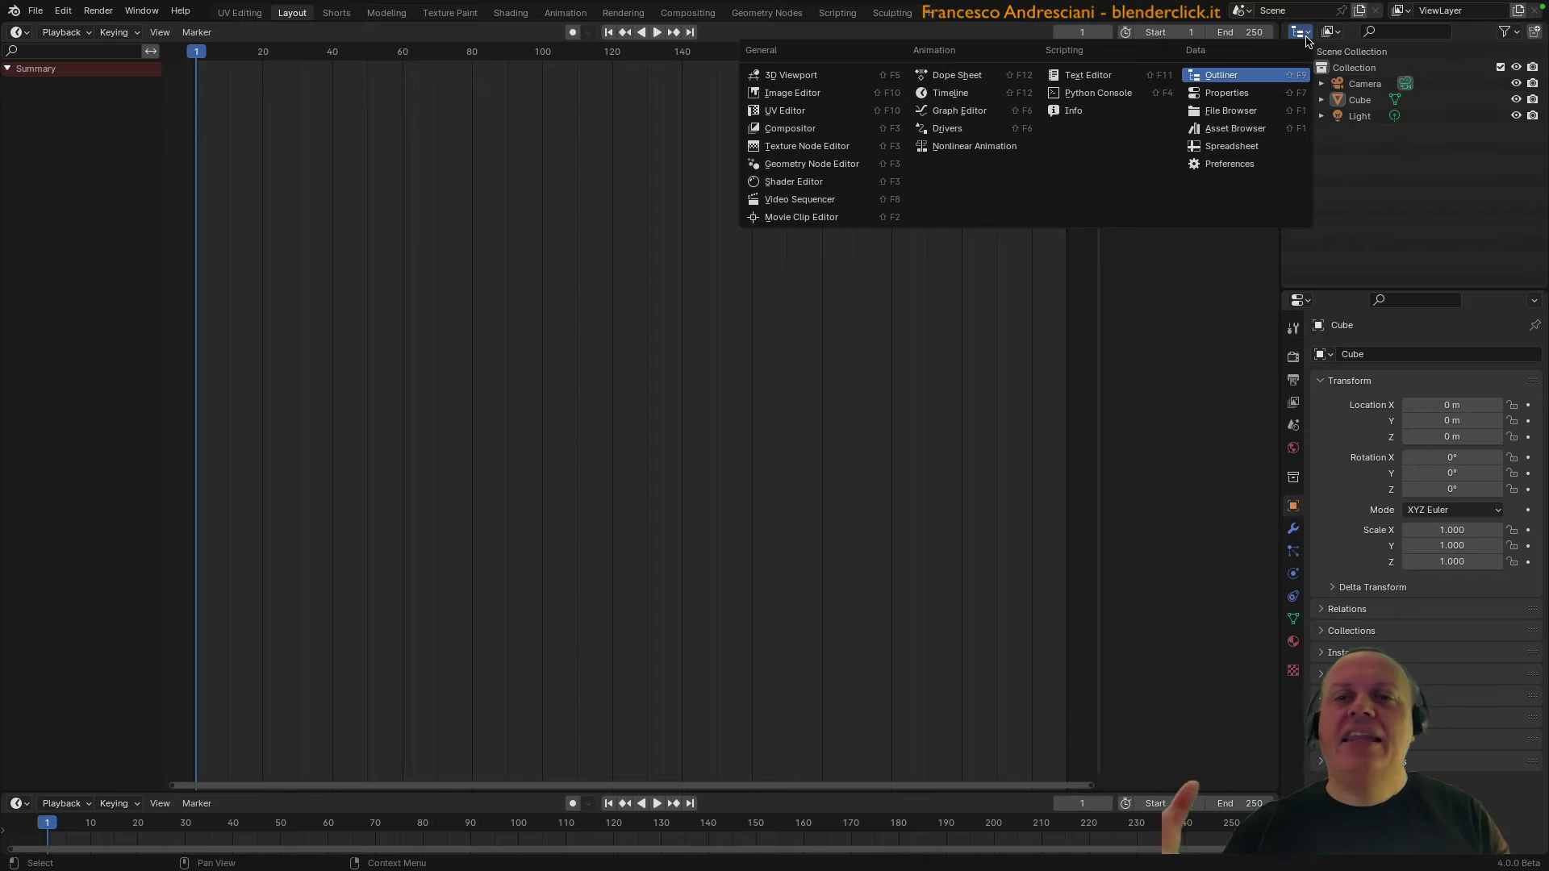
{"action": "left_click", "coordinate": [790, 93]}
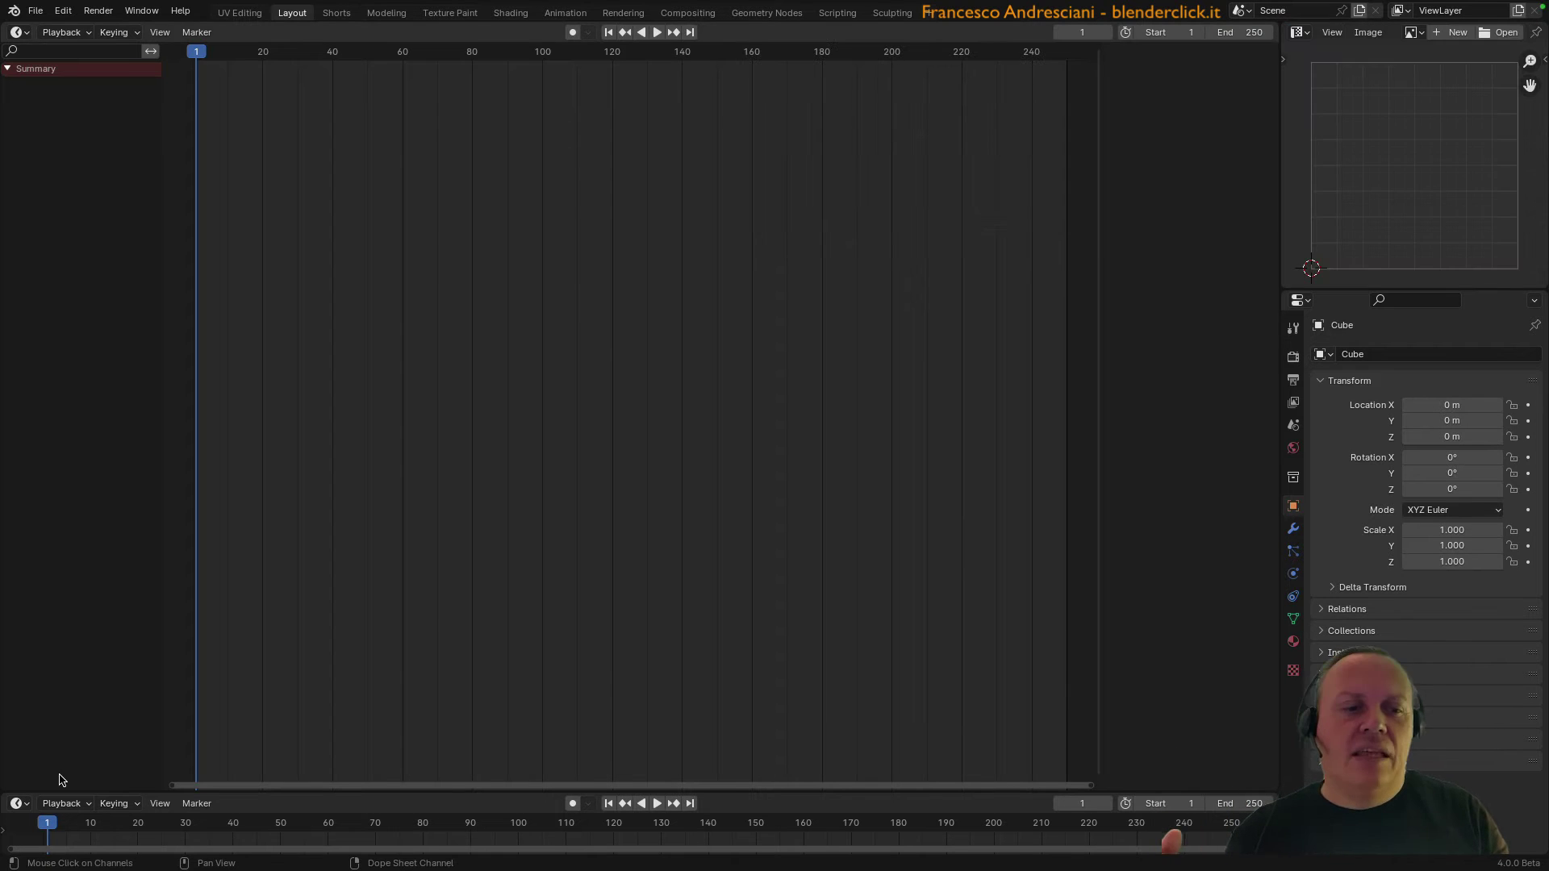
{"action": "left_click", "coordinate": [19, 804]}
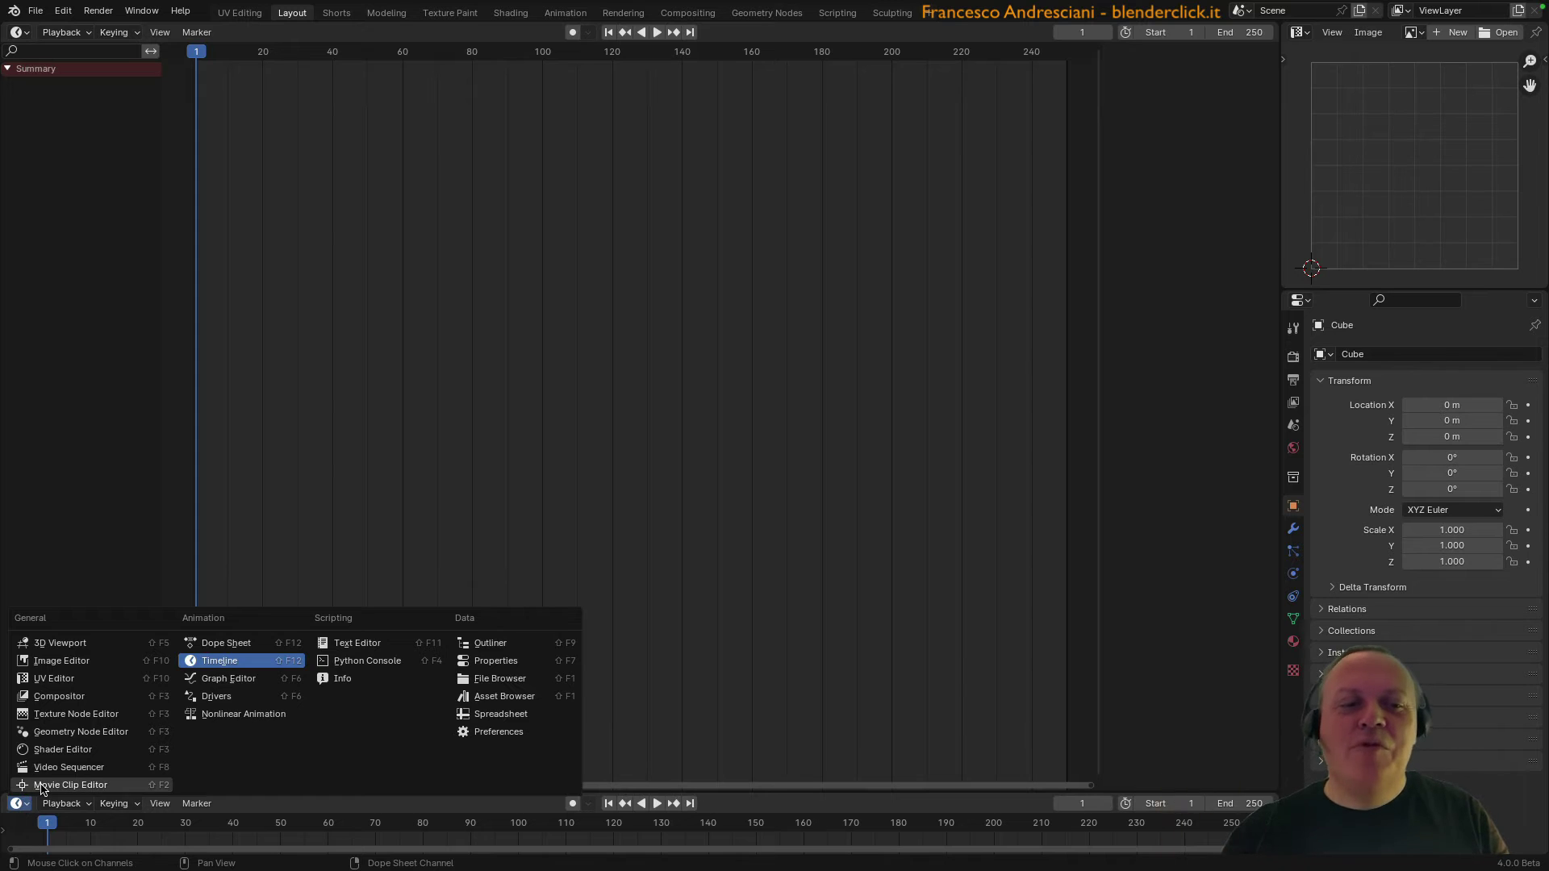
{"action": "left_click", "coordinate": [68, 785]}
{"action": "left_click", "coordinate": [1297, 300]}
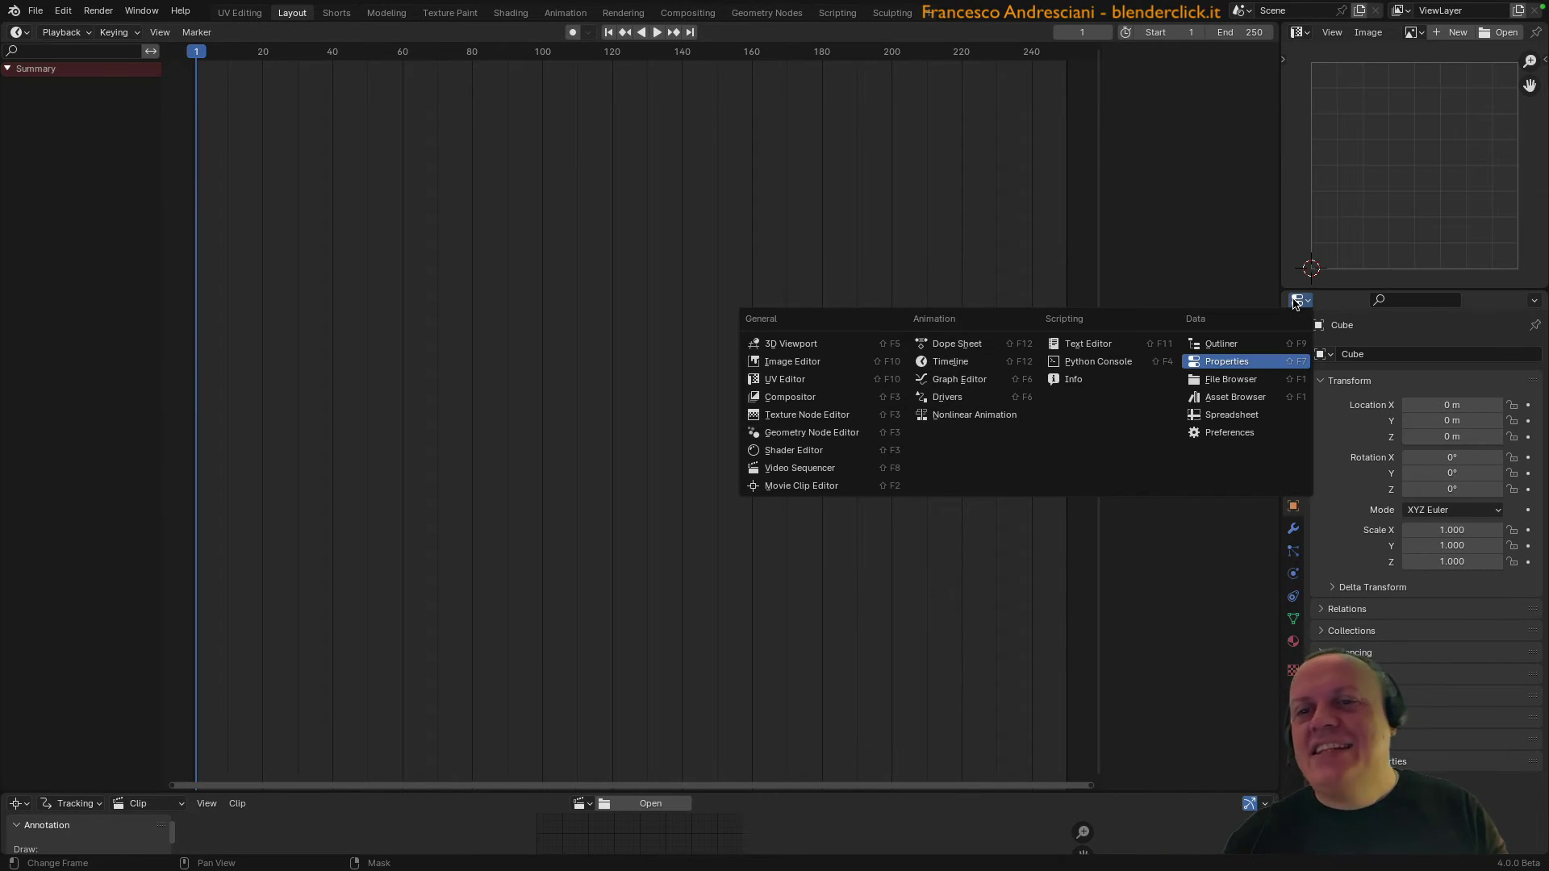
{"action": "left_click", "coordinate": [791, 397]}
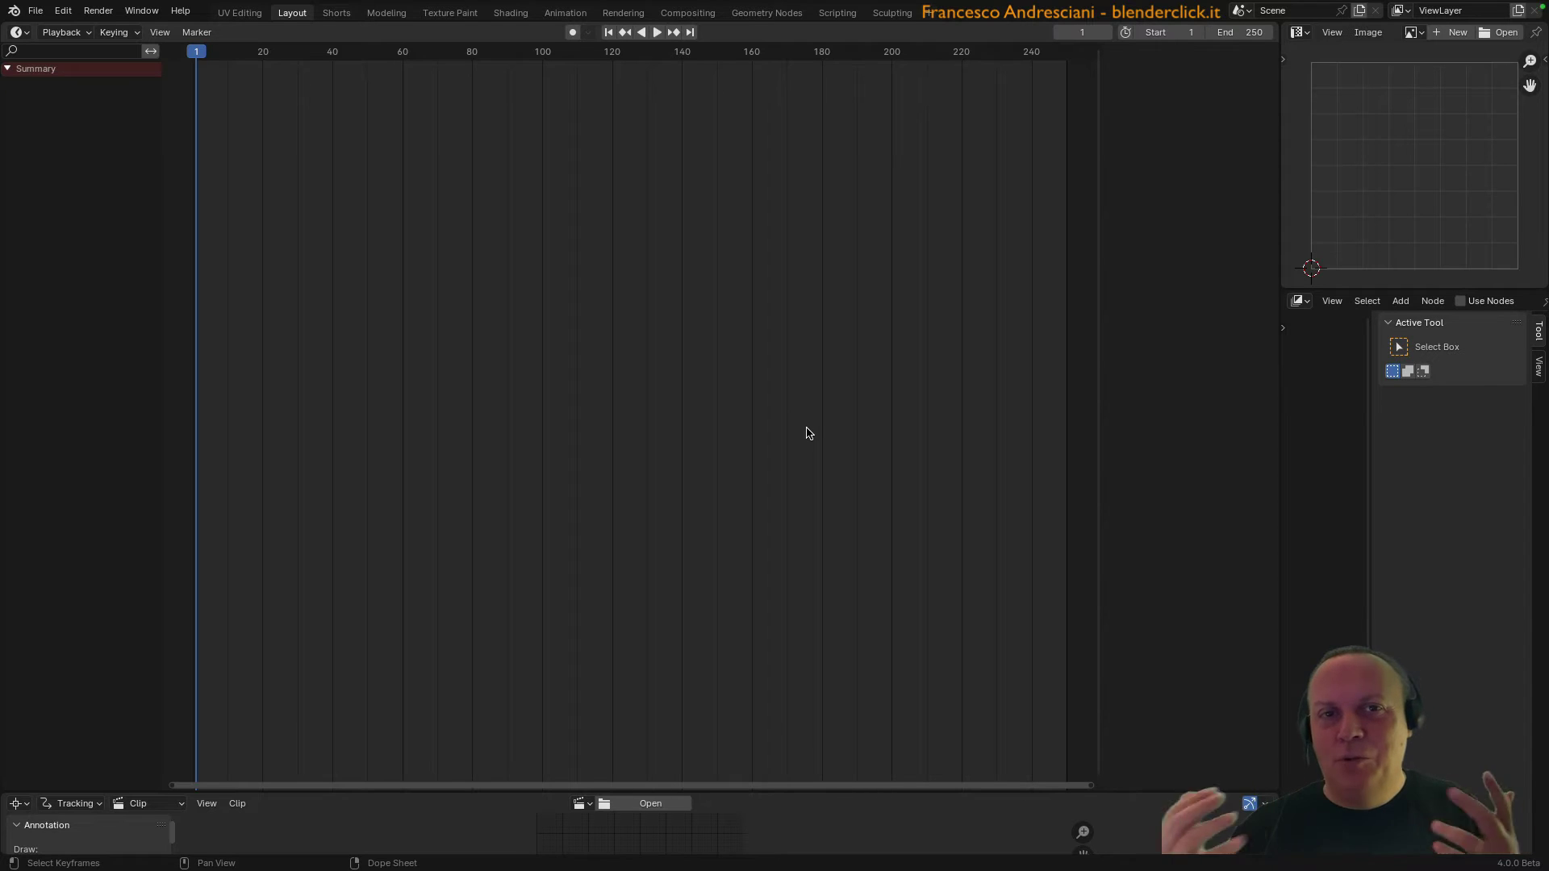
Step: Restore the 3D Viewport, Timeline, Outliner and Properties editors to their original areas
{"action": "left_click", "coordinate": [20, 32]}
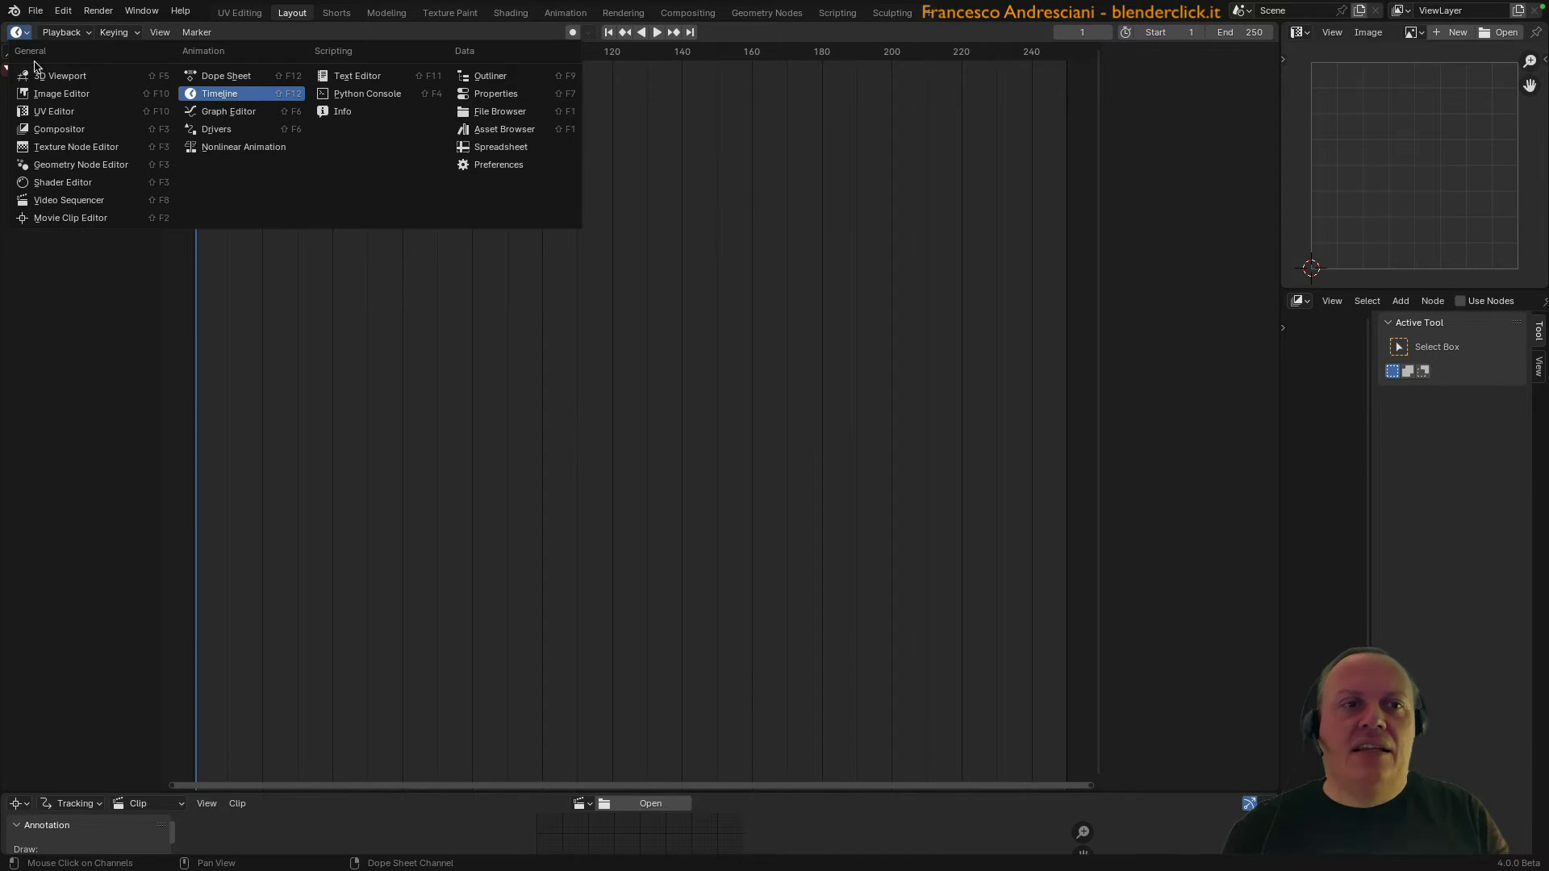
{"action": "left_click", "coordinate": [49, 73]}
{"action": "left_click", "coordinate": [19, 804]}
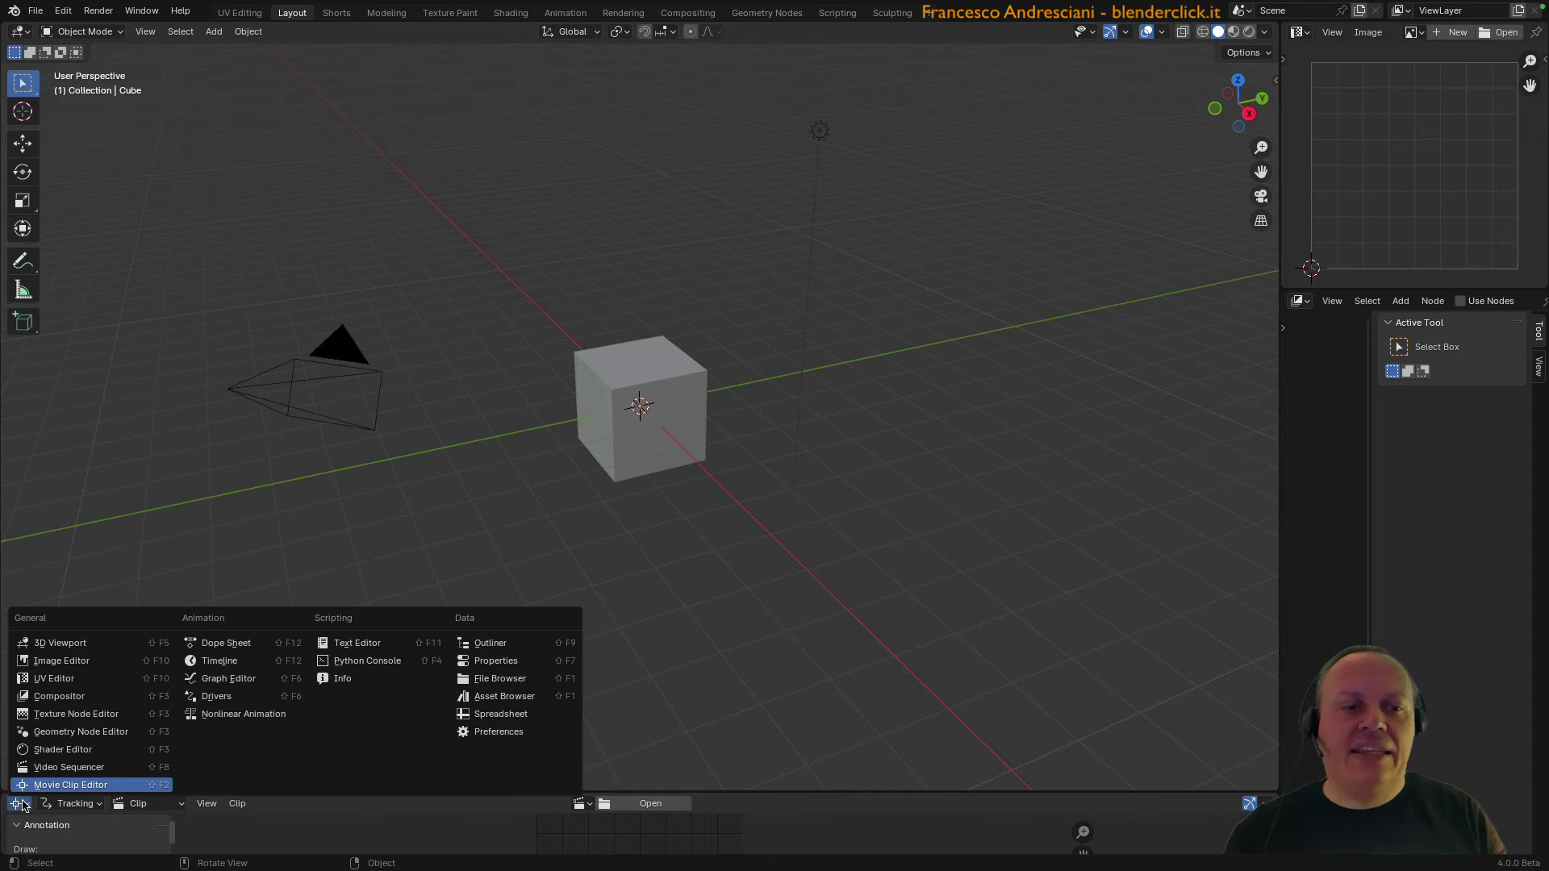
{"action": "left_click", "coordinate": [189, 667]}
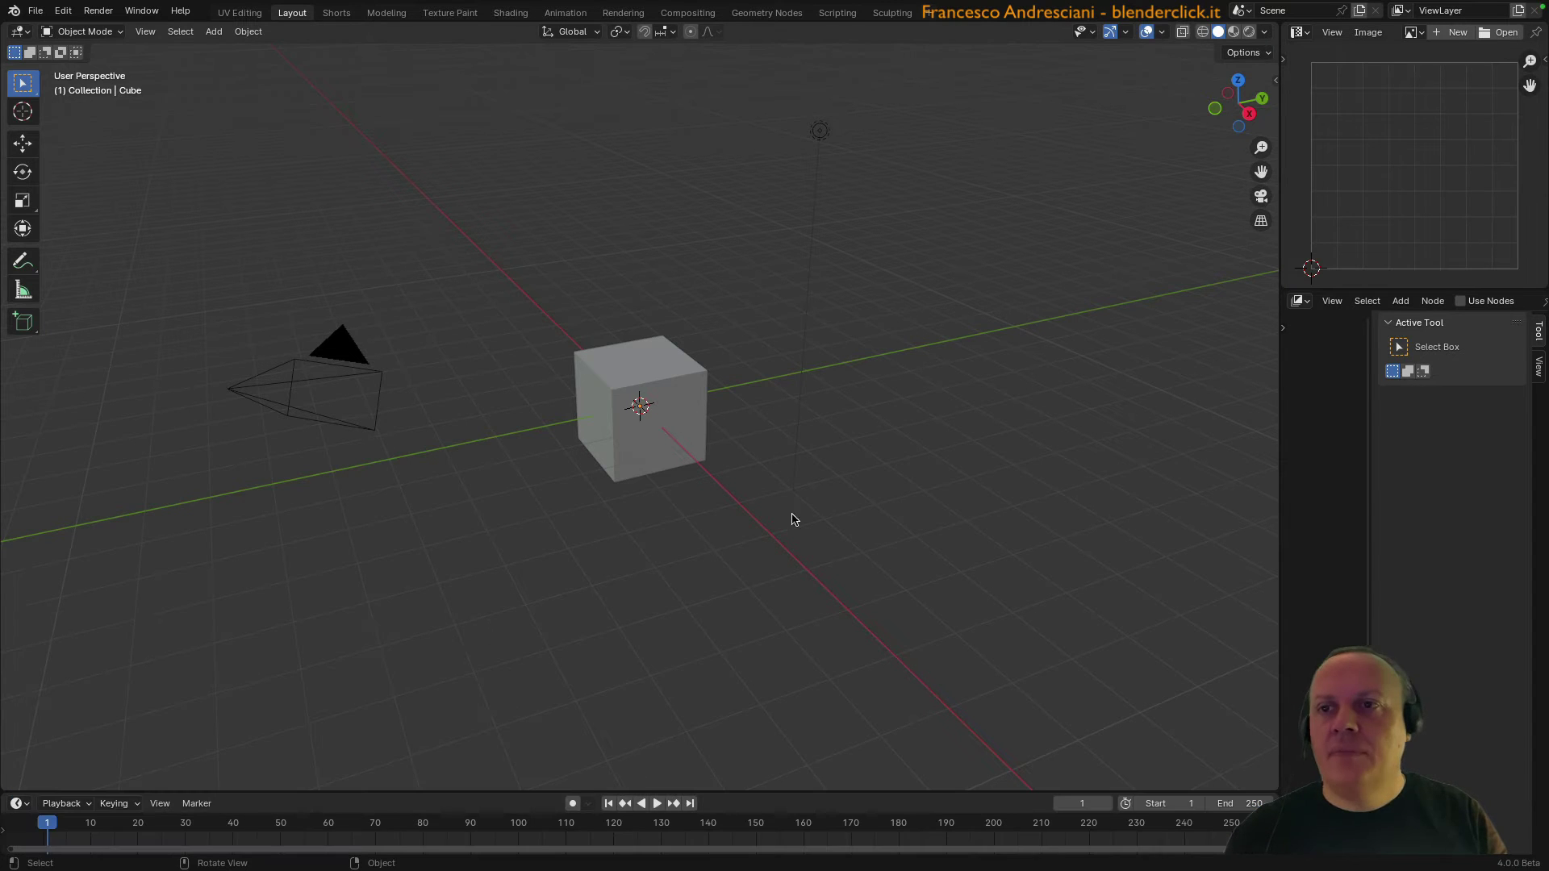
{"action": "left_click", "coordinate": [1299, 32]}
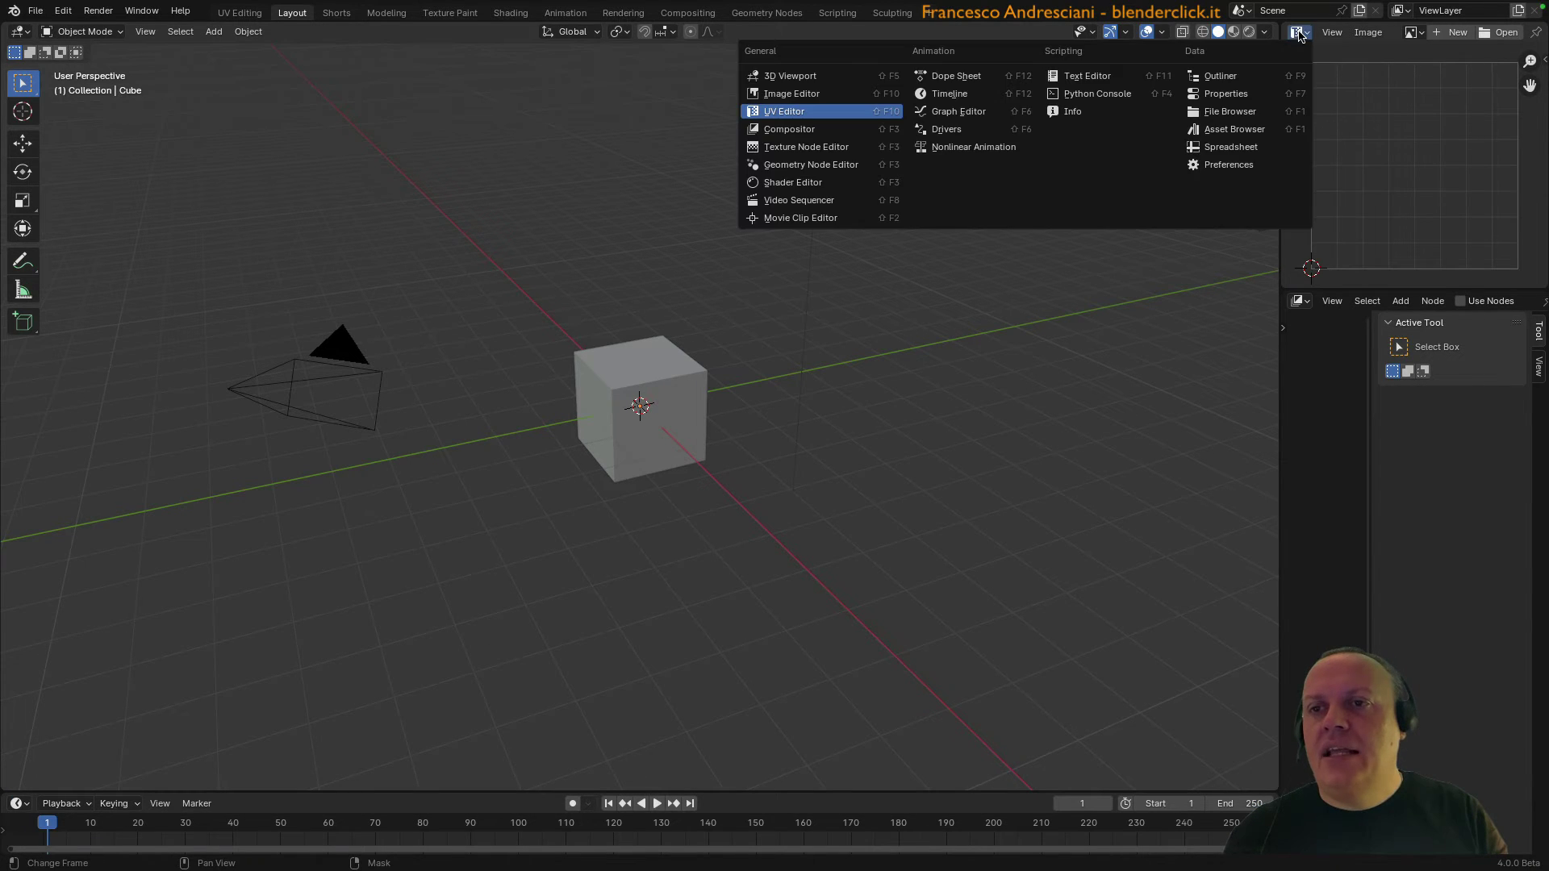
{"action": "left_click", "coordinate": [1263, 78]}
{"action": "left_click", "coordinate": [1298, 302]}
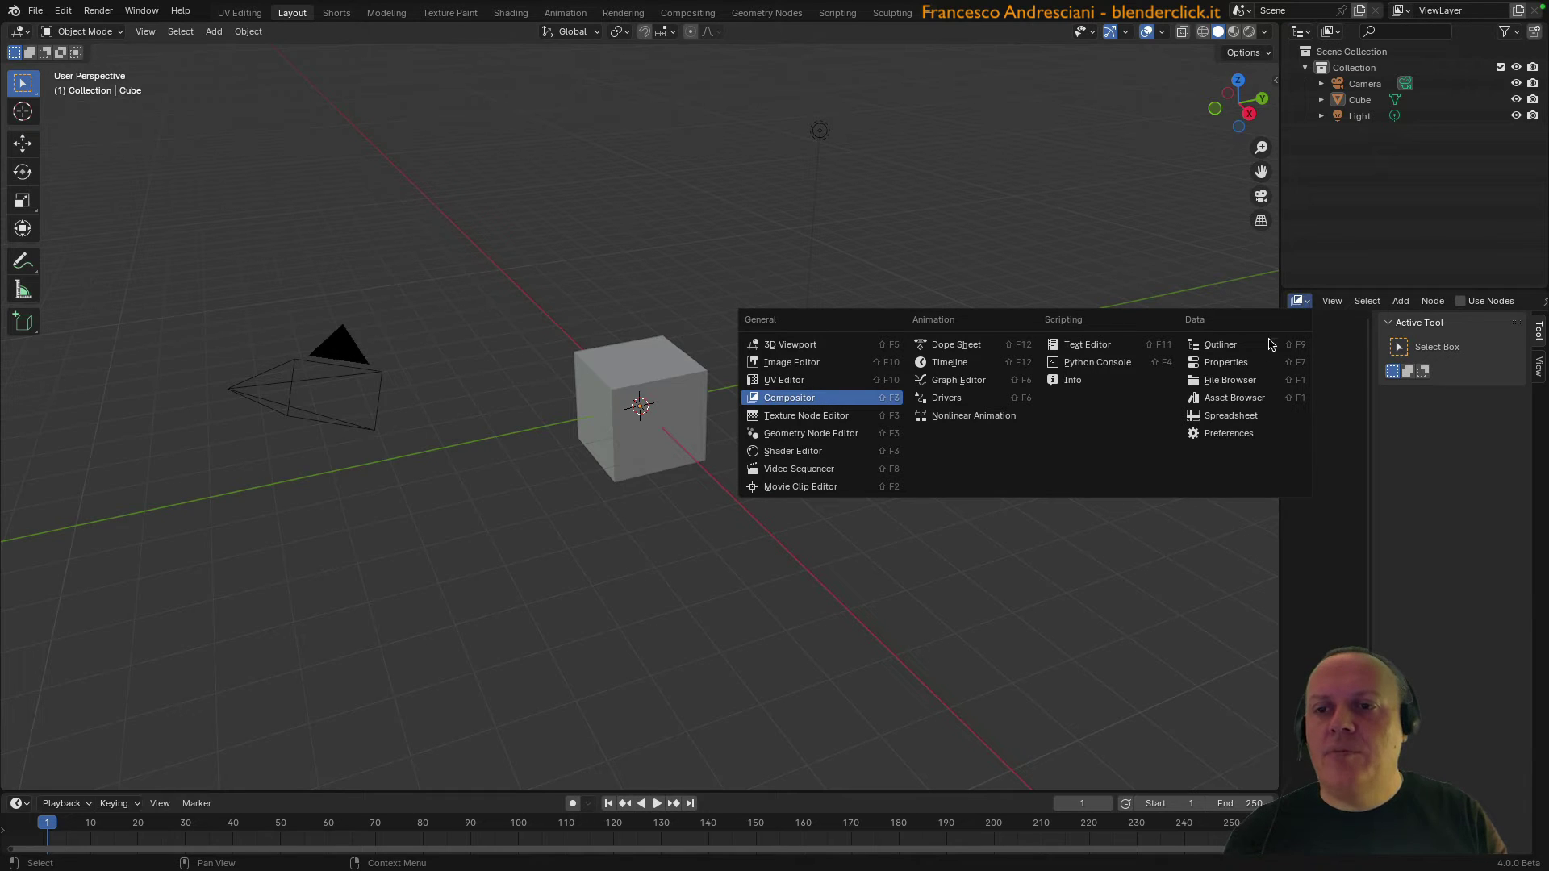
{"action": "left_click", "coordinate": [1220, 363]}
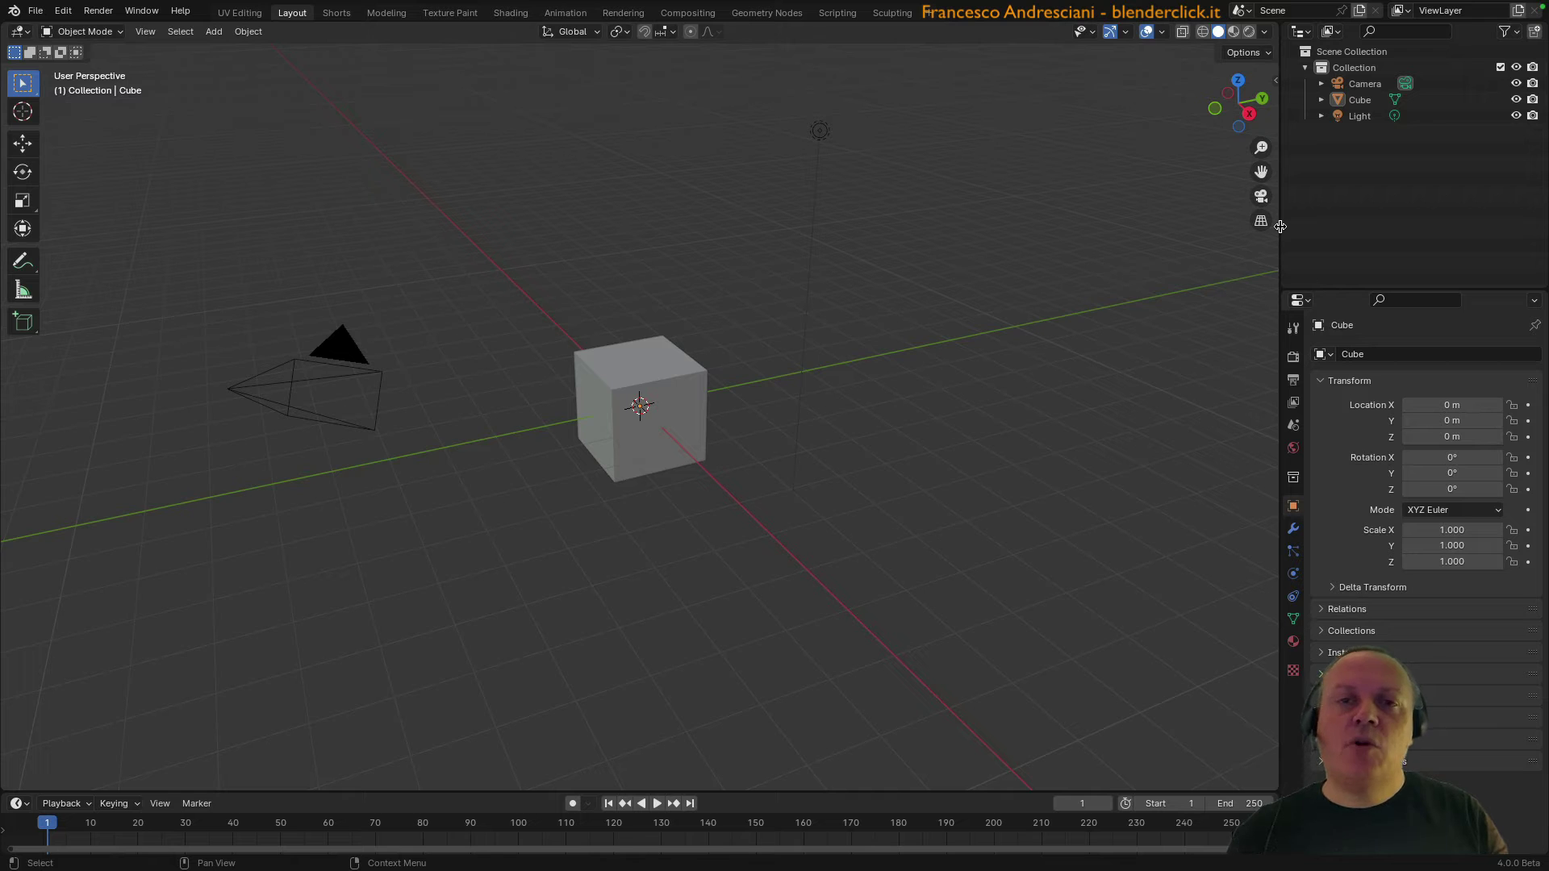
Step: Resize the outliner/properties column and timeline borders, then cancel a grab of the cube
{"action": "mouse_move", "coordinate": [1280, 226]}
{"action": "left_mouse_down"}
{"action": "mouse_move", "coordinate": [754, 258]}
{"action": "mouse_move", "coordinate": [1141, 282]}
{"action": "mouse_move", "coordinate": [938, 277]}
{"action": "left_mouse_up"}
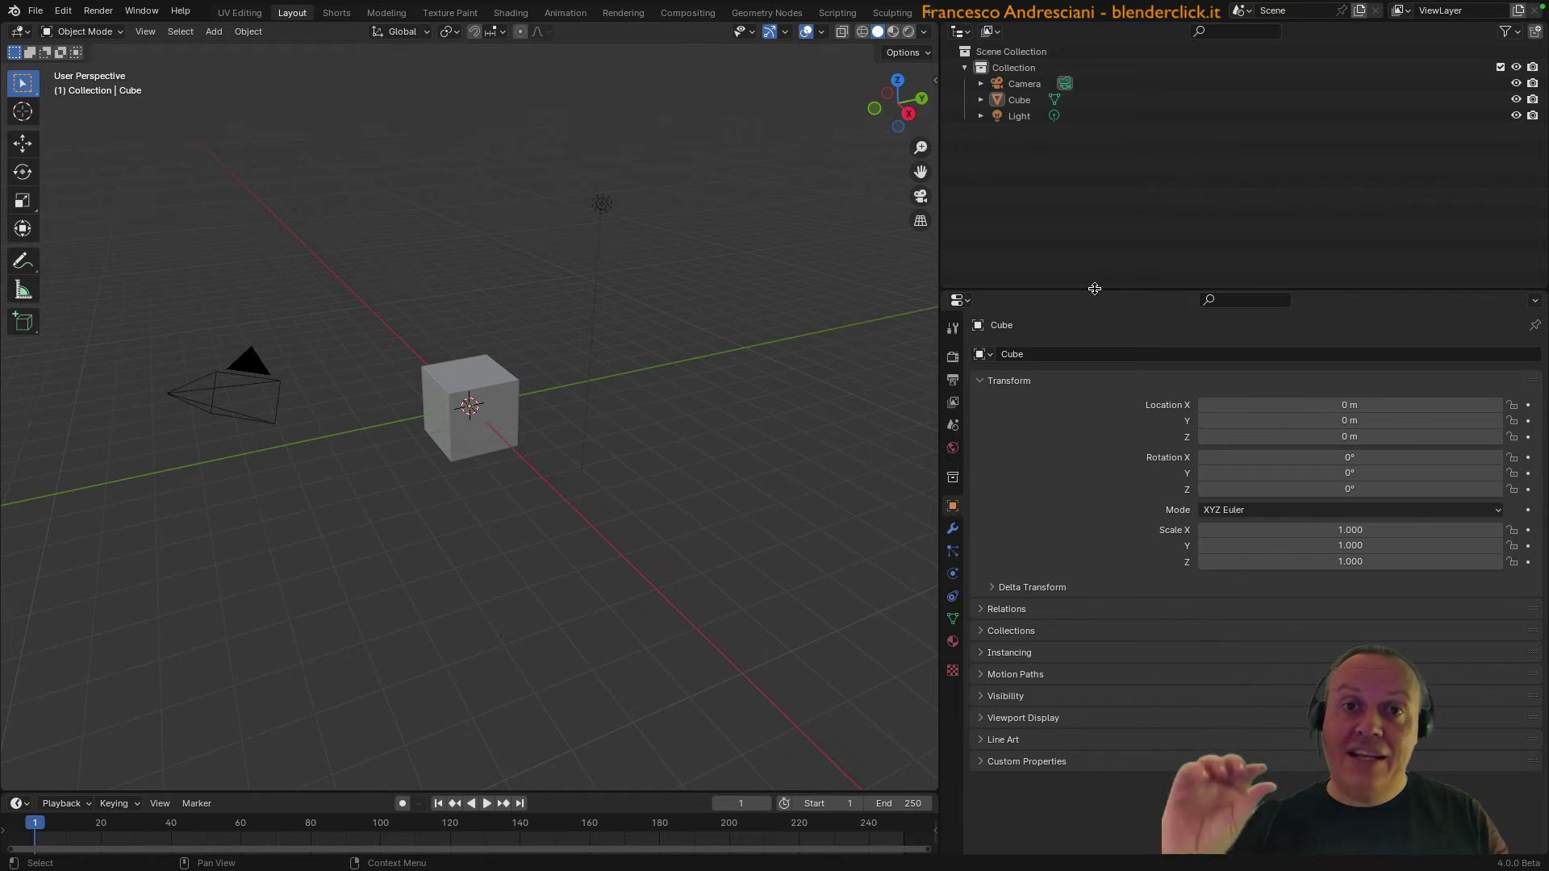
{"action": "mouse_move", "coordinate": [1095, 289]}
{"action": "left_mouse_down"}
{"action": "mouse_move", "coordinate": [1133, 279]}
{"action": "mouse_move", "coordinate": [1132, 386]}
{"action": "left_mouse_up"}
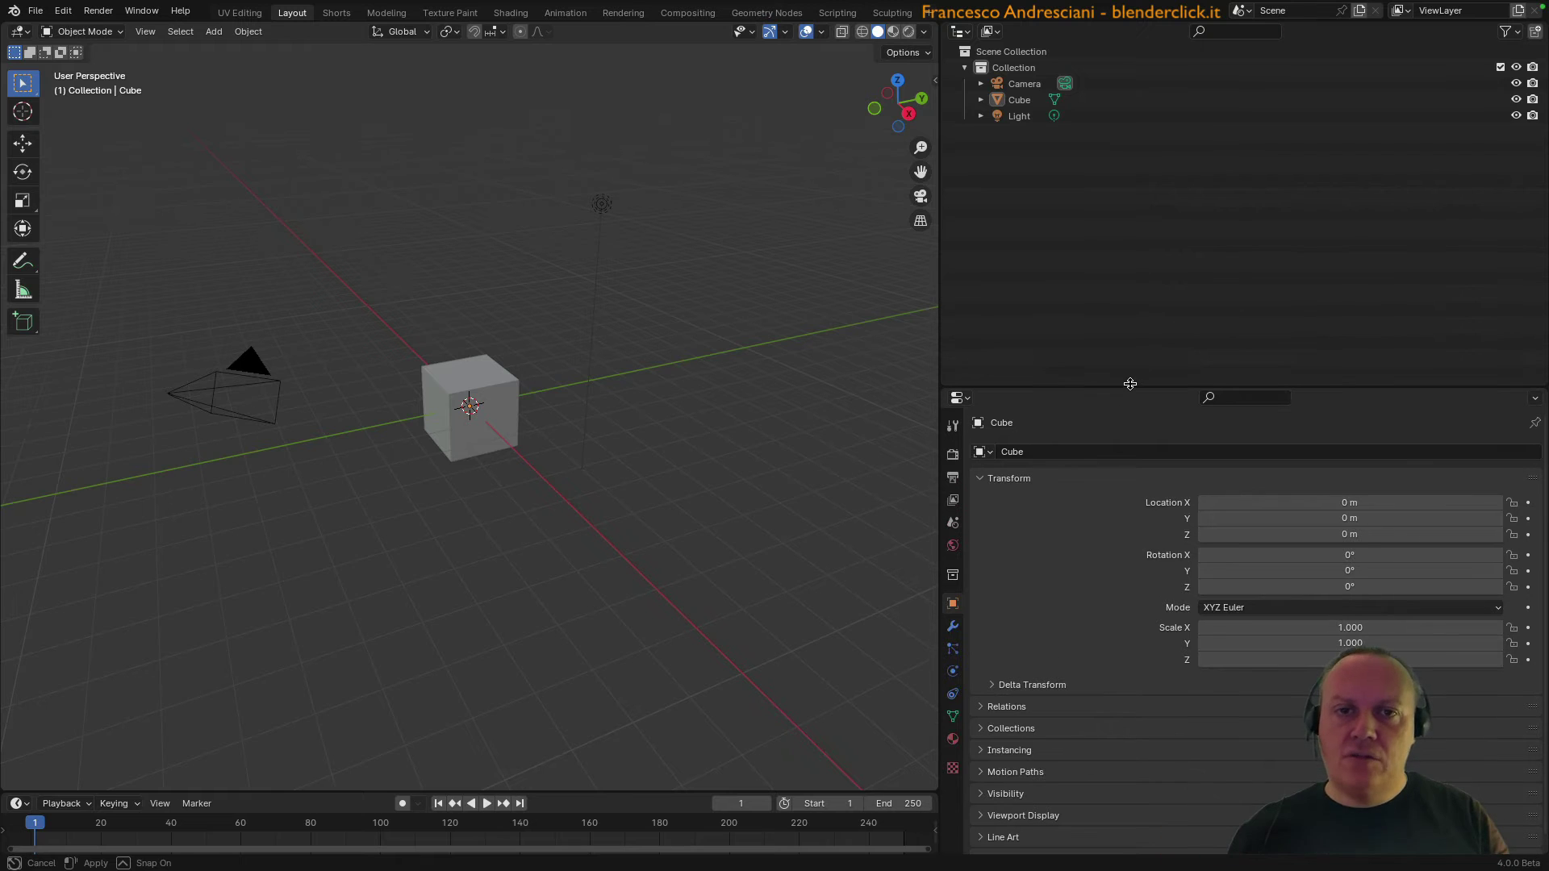
{"action": "mouse_move", "coordinate": [598, 792]}
{"action": "left_mouse_down"}
{"action": "mouse_move", "coordinate": [564, 503]}
{"action": "mouse_move", "coordinate": [508, 738]}
{"action": "left_mouse_up"}
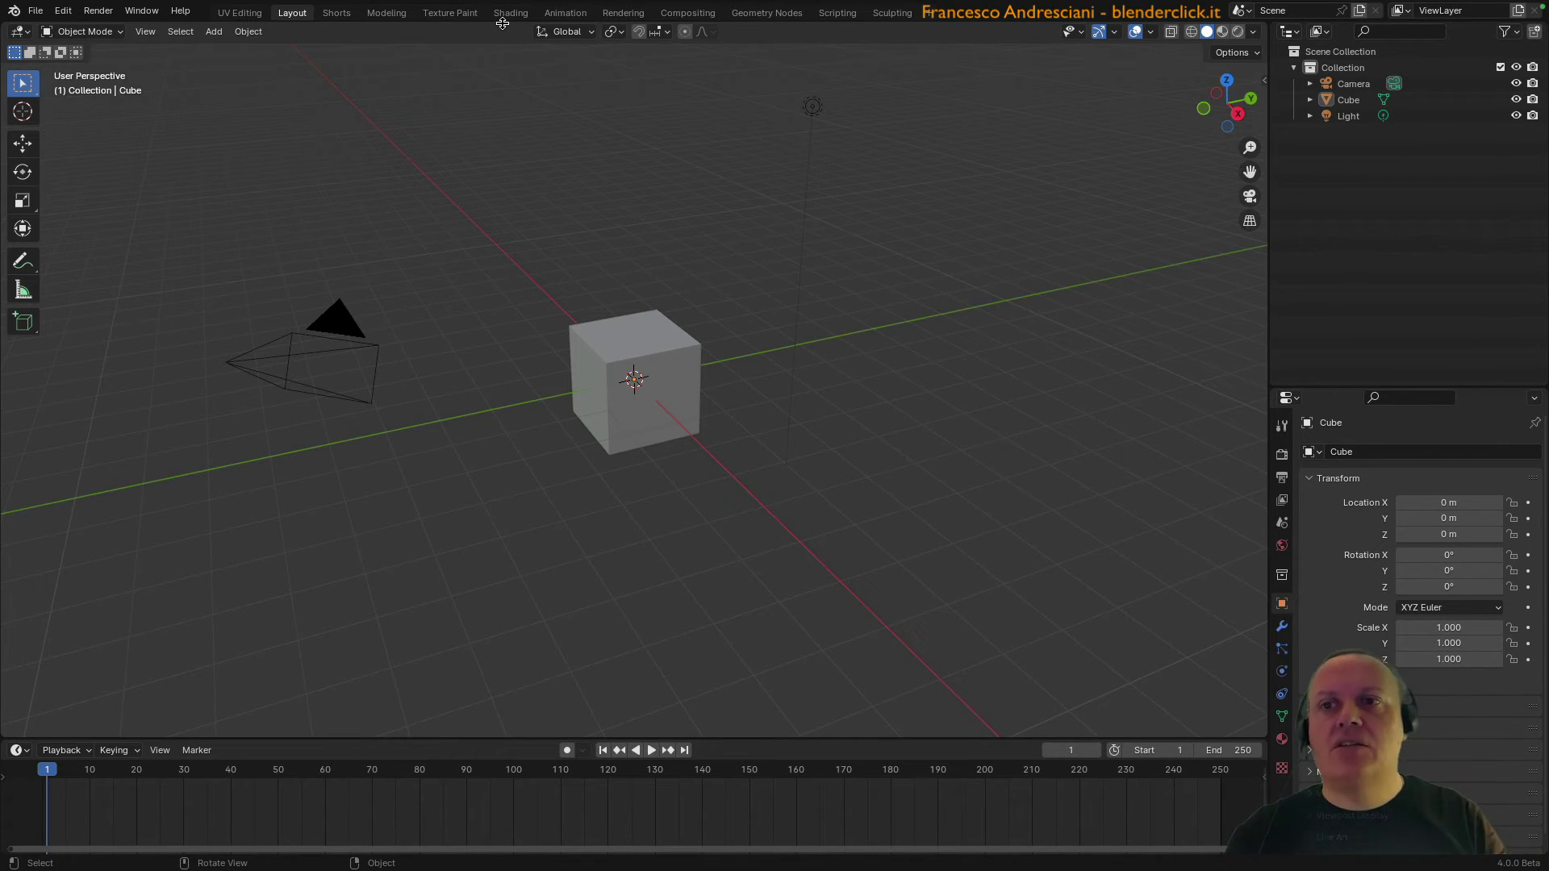
{"action": "key", "text": "g"}
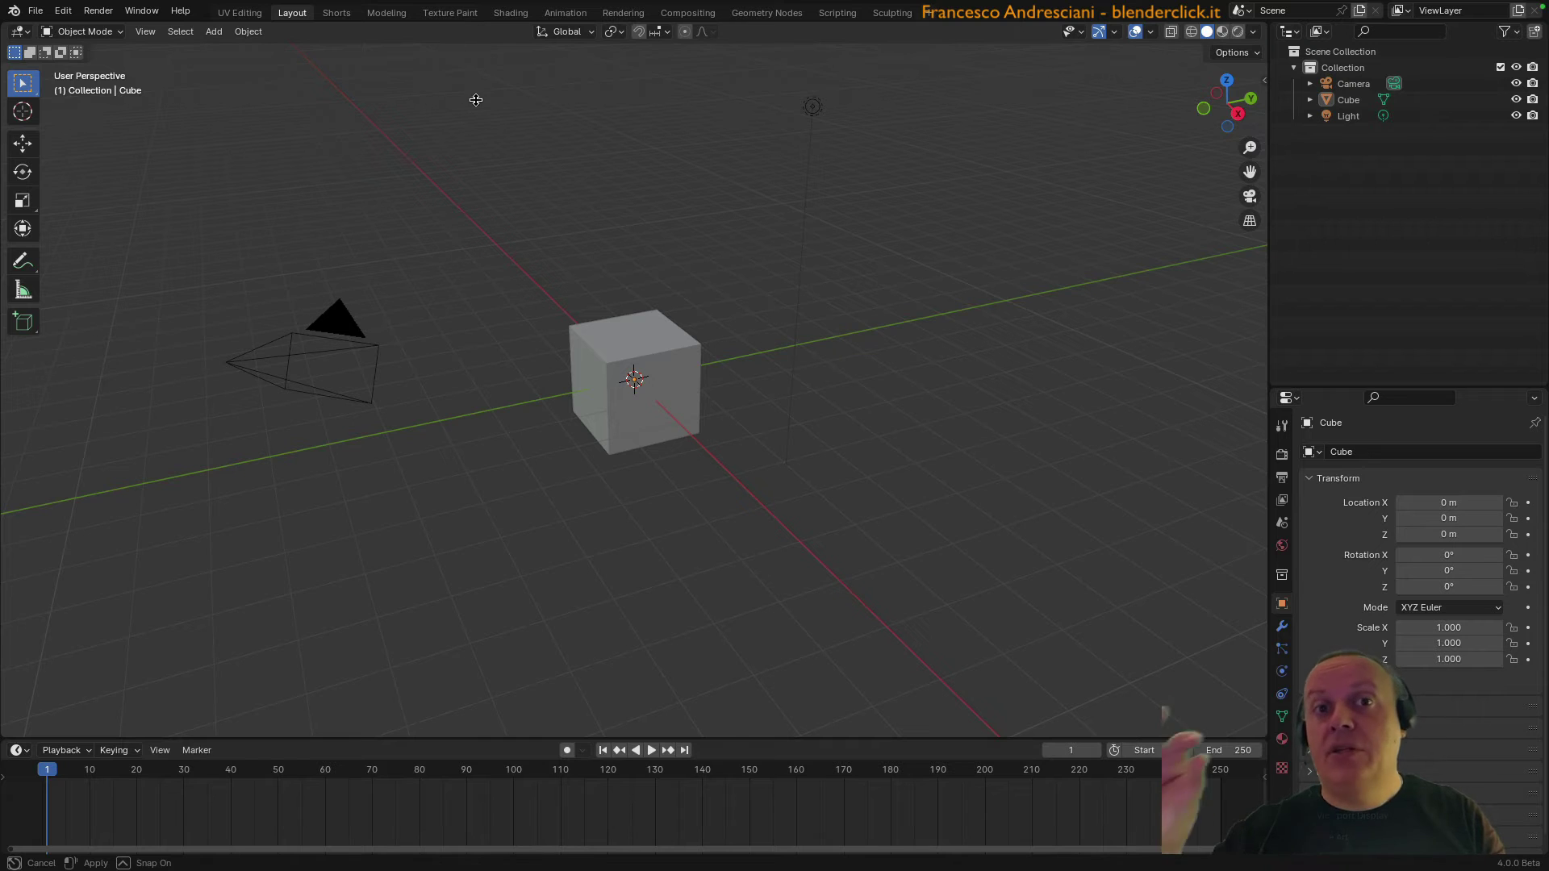
{"action": "key", "text": "Escape"}
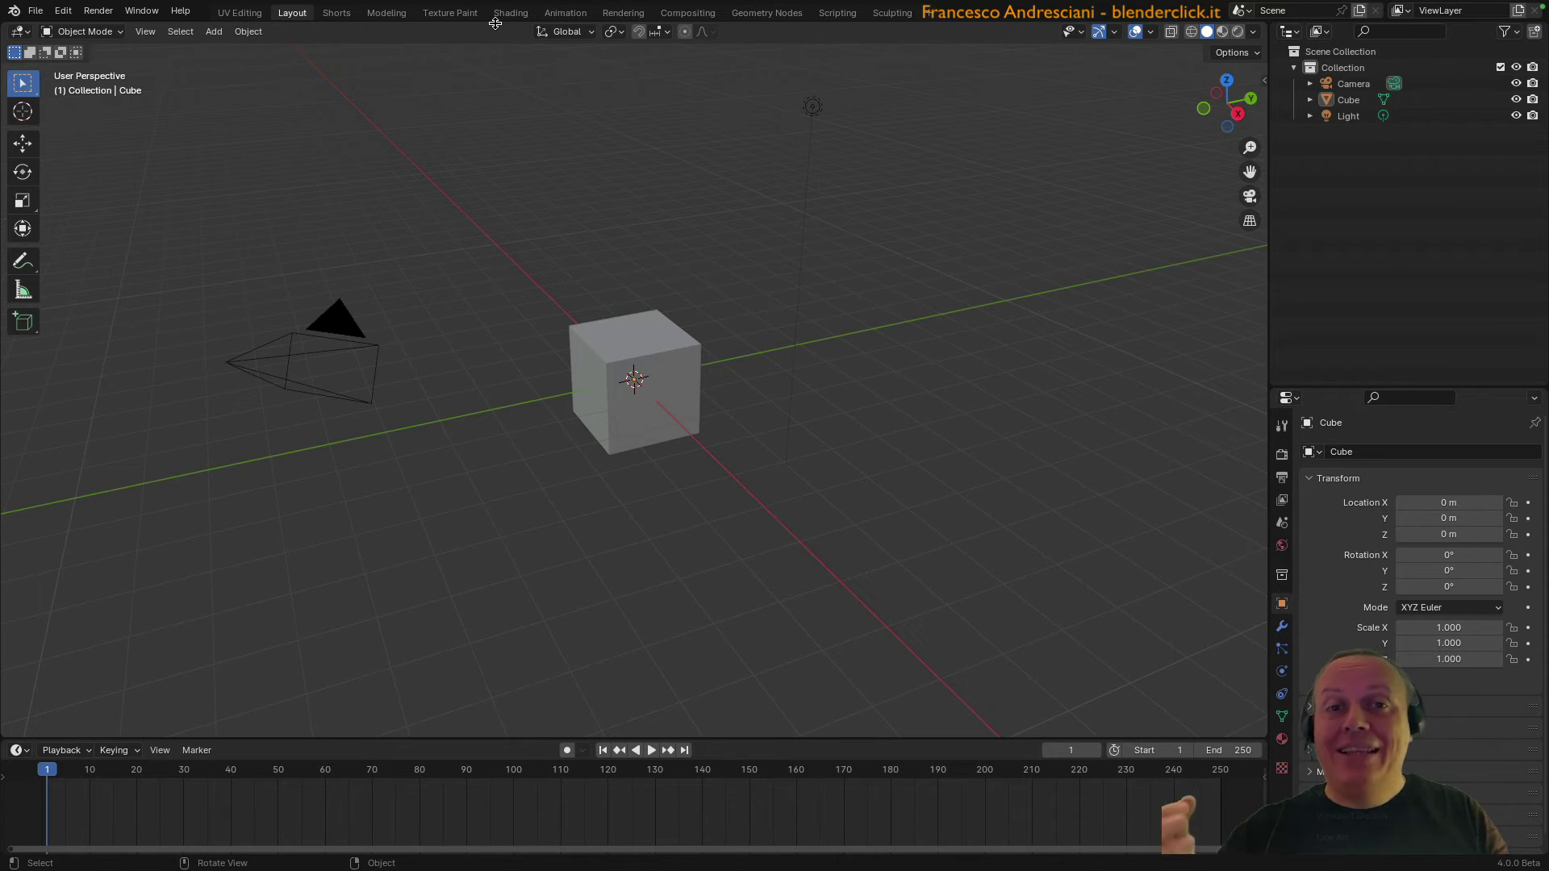
Step: Start a Vertical Split of the 3D viewport from the border's Area Options menu
{"action": "right_click", "coordinate": [496, 23]}
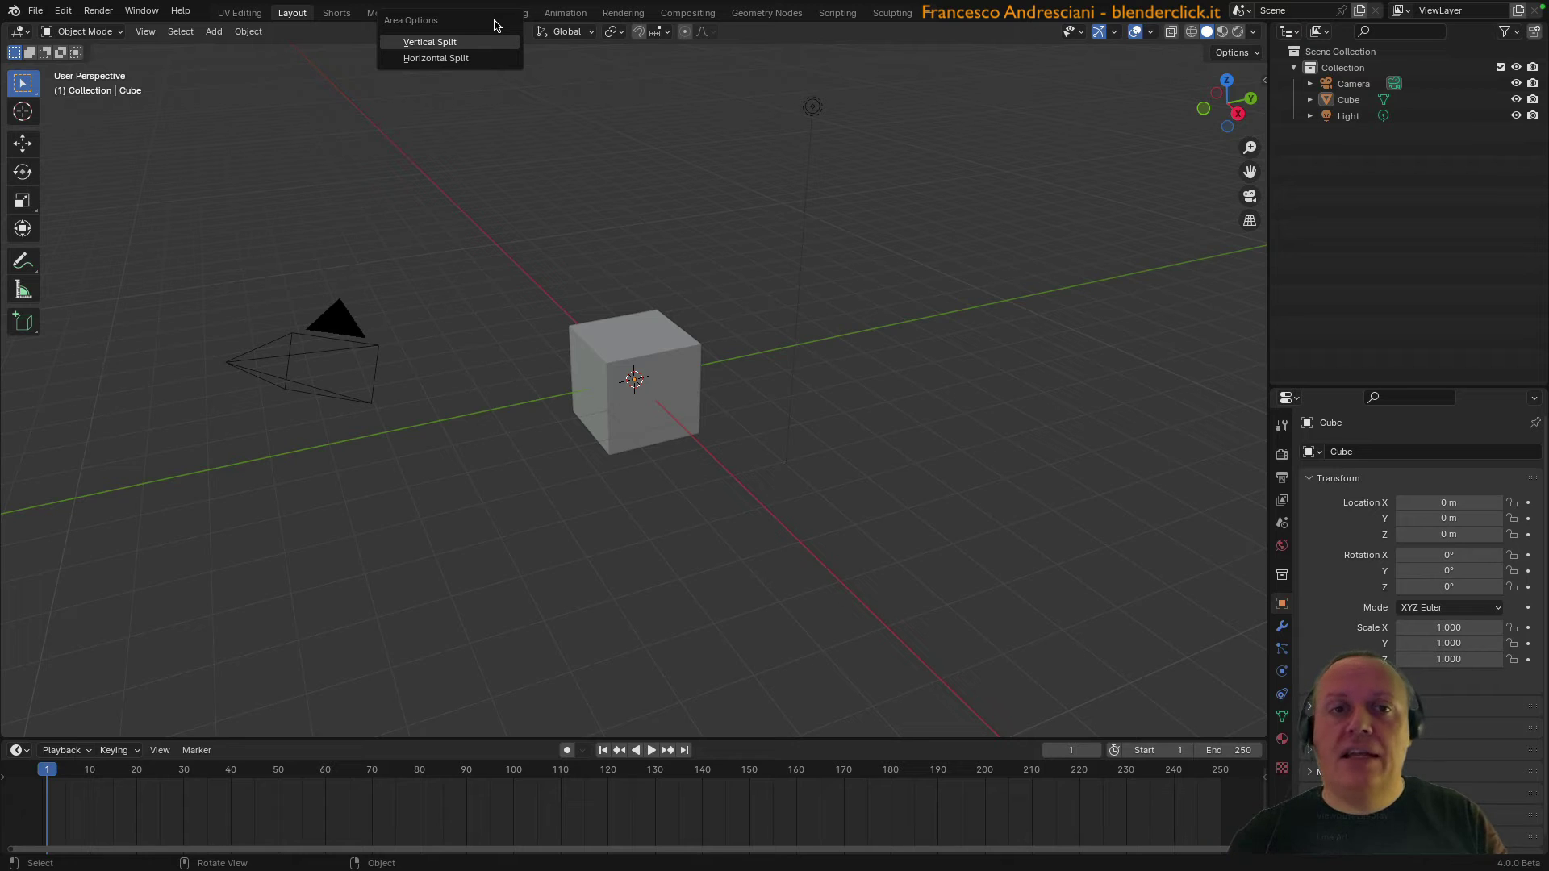
{"action": "left_click", "coordinate": [437, 48]}
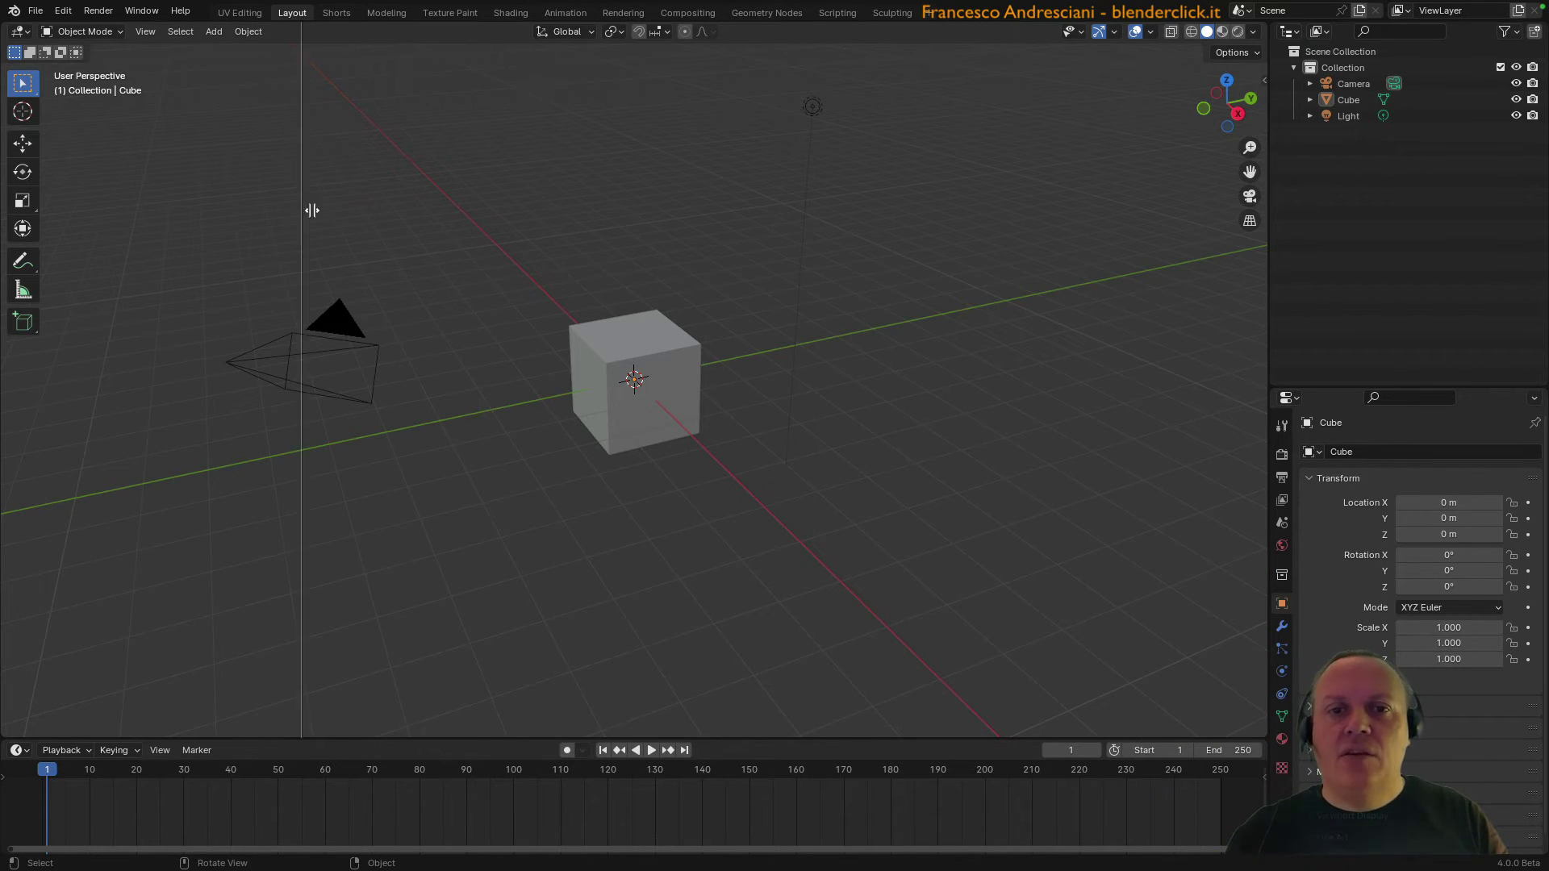
Step: Place the split, widen the left viewport, and zoom the right into Front orthographic view
{"action": "left_click", "coordinate": [539, 301]}
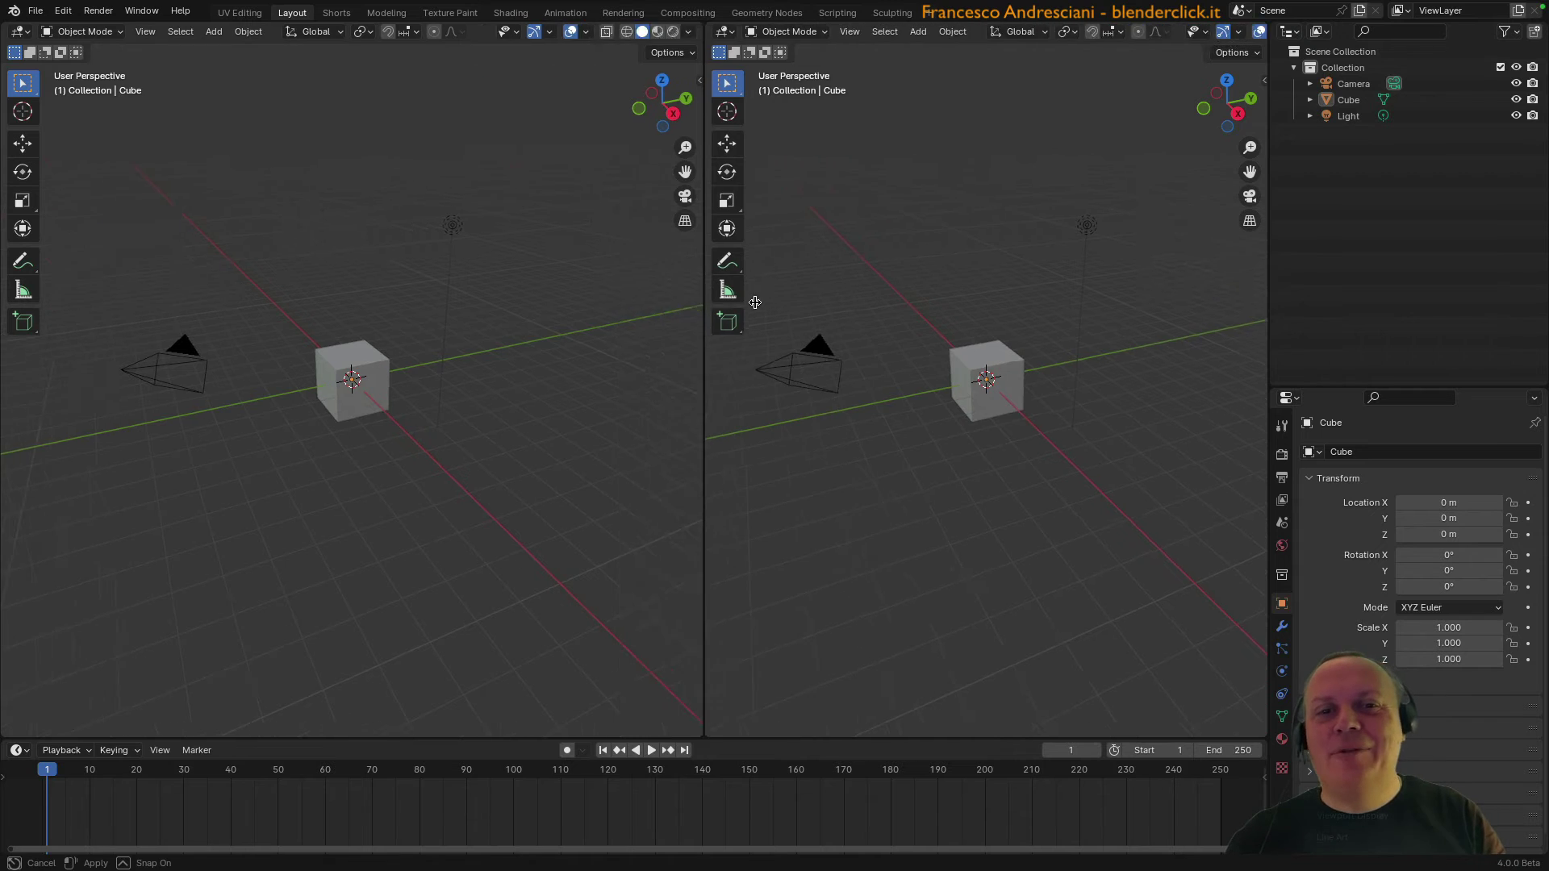
{"action": "left_click_drag", "start_coordinate": [538, 301], "coordinate": [917, 303]}
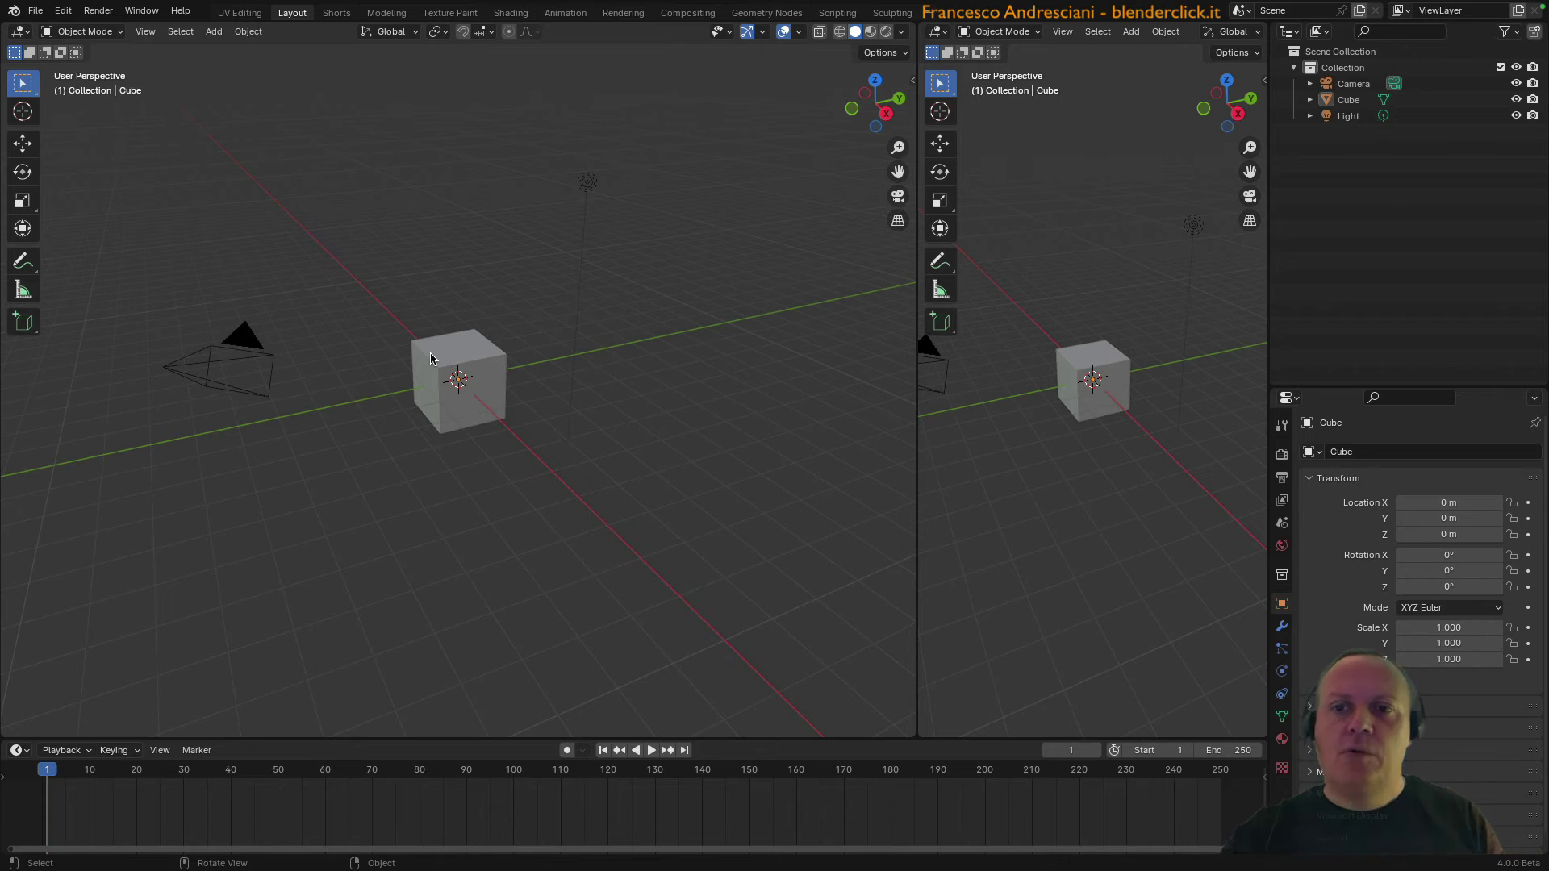
{"action": "key", "text": "KP_1"}
{"action": "scroll", "coordinate": [1112, 346], "scroll_direction": "up", "scroll_amount": 5}
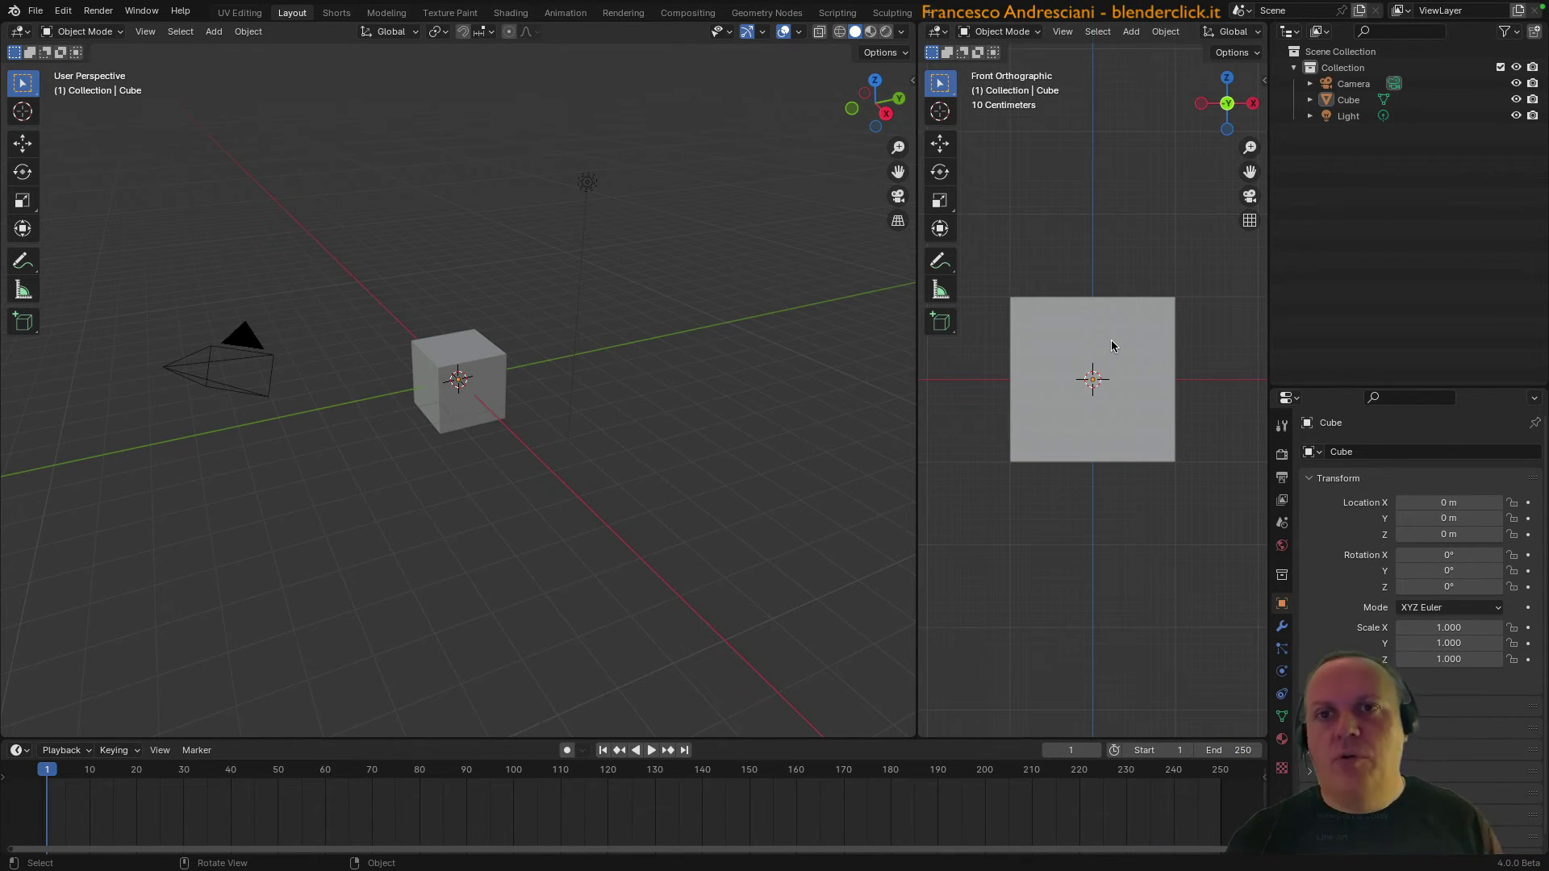
{"action": "right_click", "coordinate": [451, 738]}
{"action": "left_click", "coordinate": [452, 759]}
{"action": "left_click", "coordinate": [605, 478]}
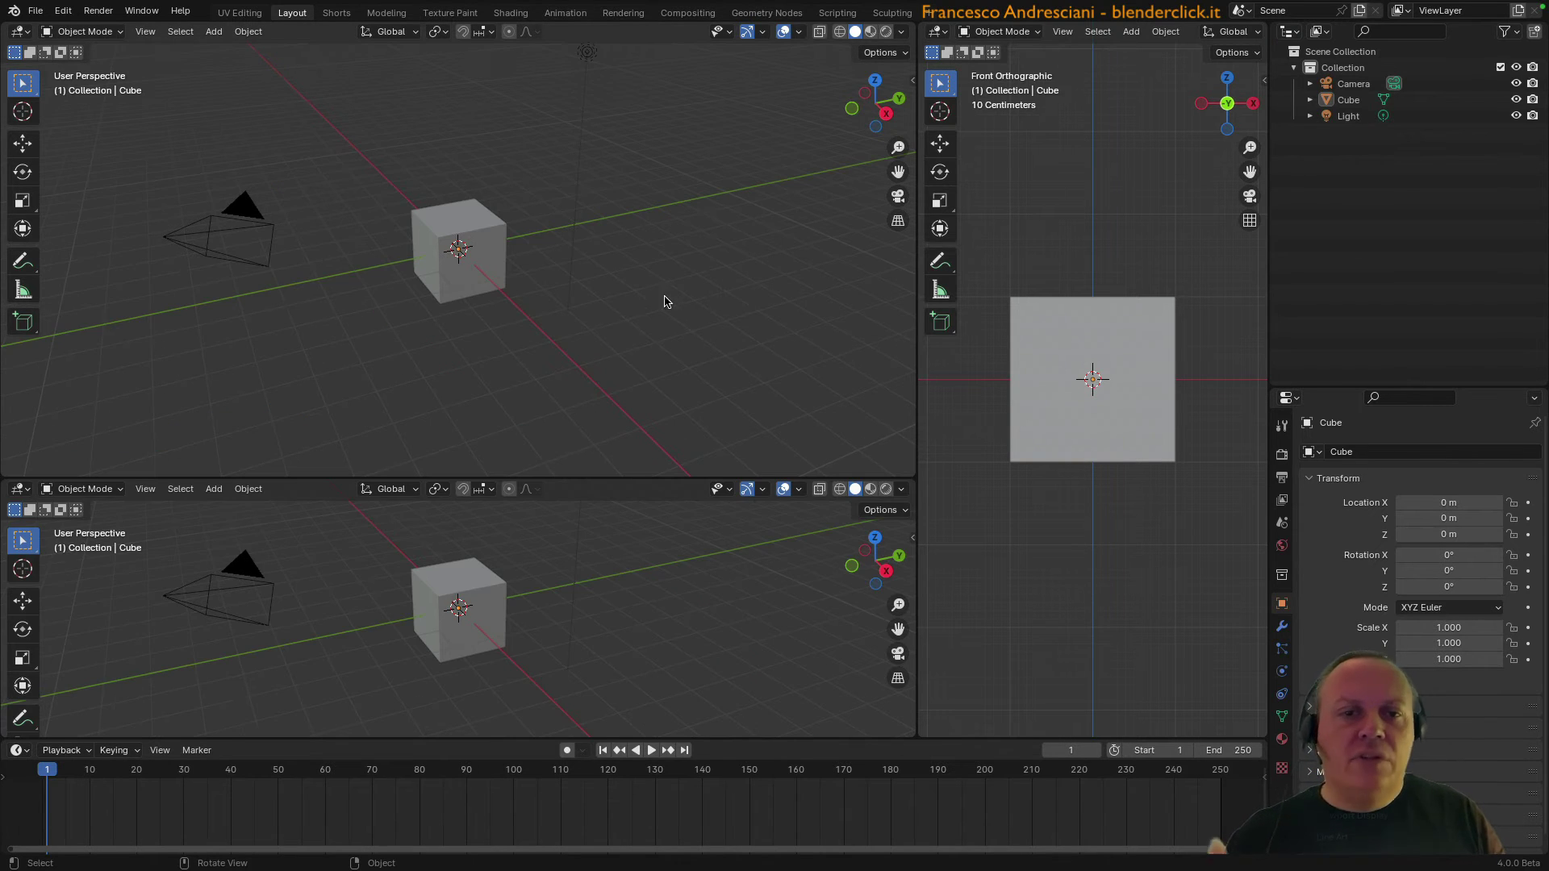
{"action": "left_click", "coordinate": [16, 490]}
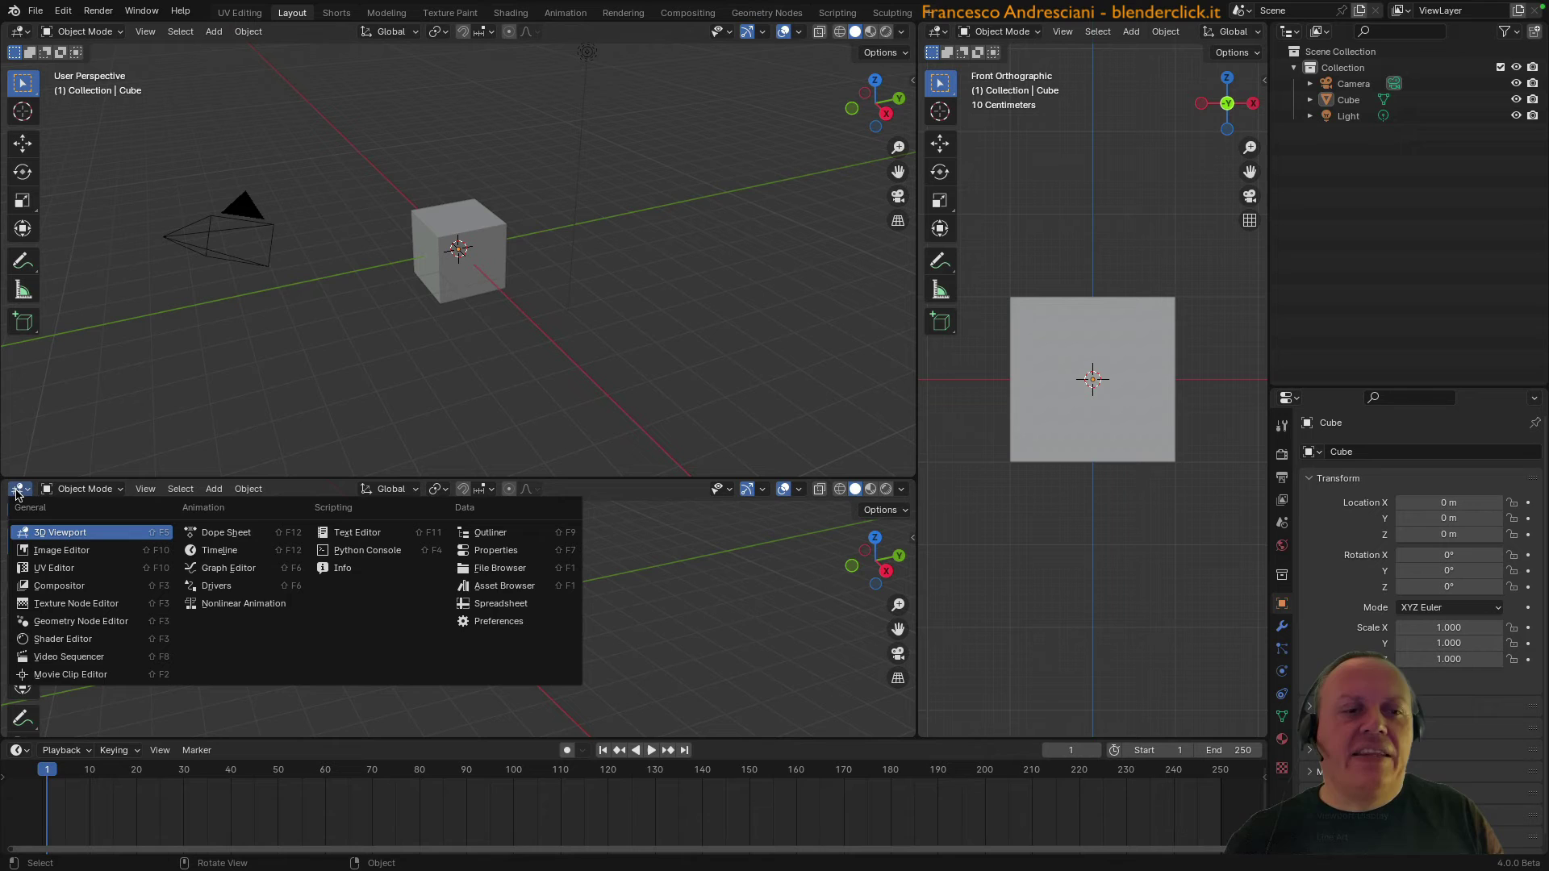
{"action": "left_click", "coordinate": [48, 580]}
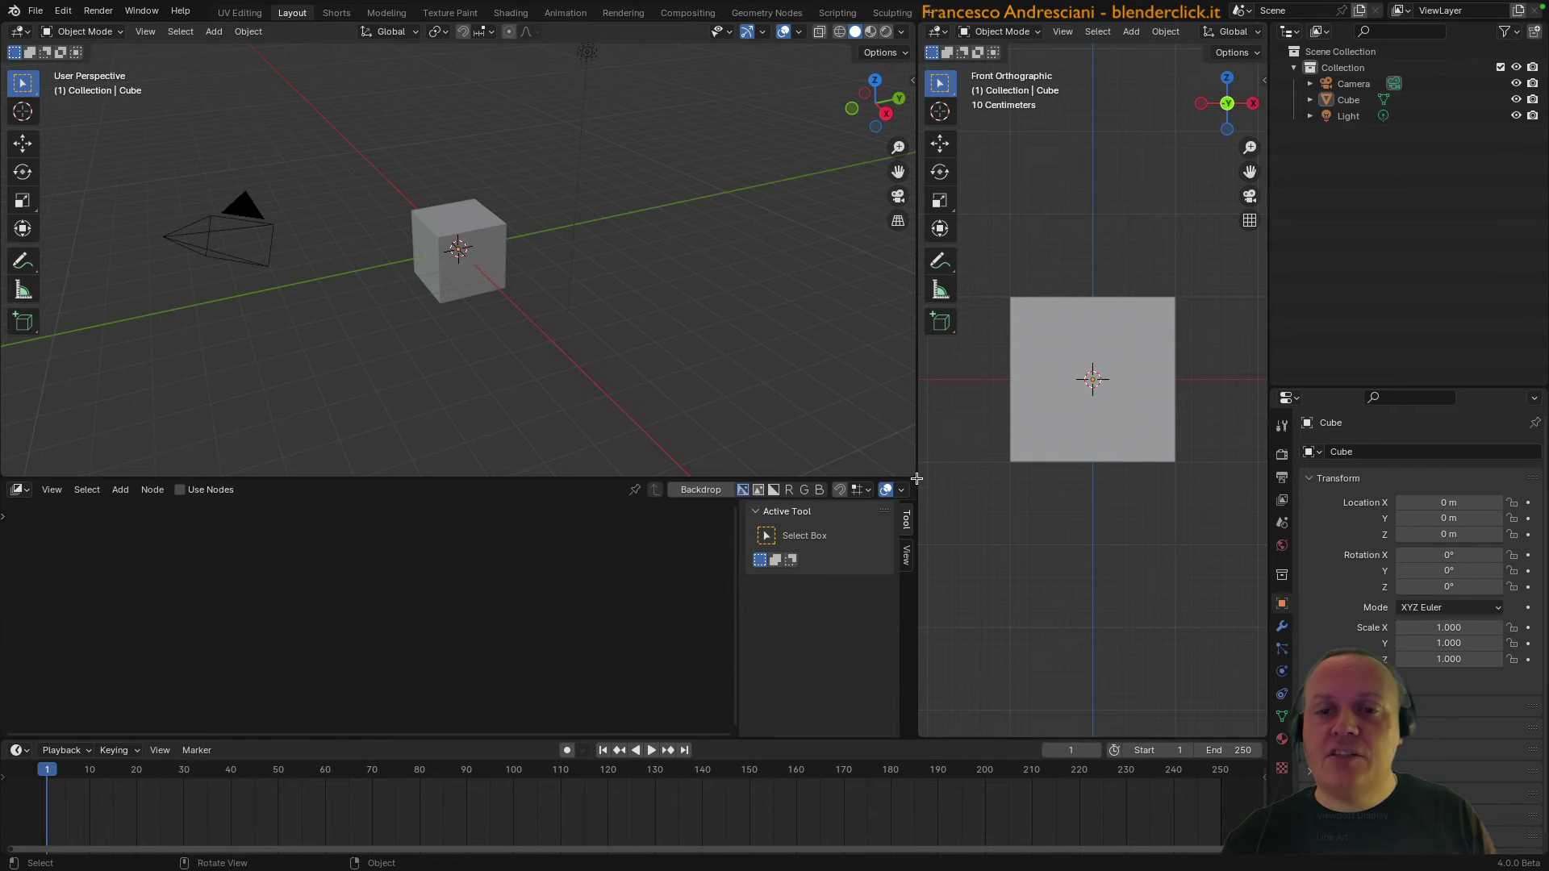
{"action": "mouse_move", "coordinate": [917, 479]}
{"action": "left_mouse_down"}
{"action": "mouse_move", "coordinate": [904, 456]}
{"action": "mouse_move", "coordinate": [798, 406]}
{"action": "left_mouse_up"}
{"action": "mouse_move", "coordinate": [813, 477]}
{"action": "left_mouse_down"}
{"action": "mouse_move", "coordinate": [829, 552]}
{"action": "mouse_move", "coordinate": [774, 345]}
{"action": "mouse_move", "coordinate": [770, 691]}
{"action": "left_mouse_up"}
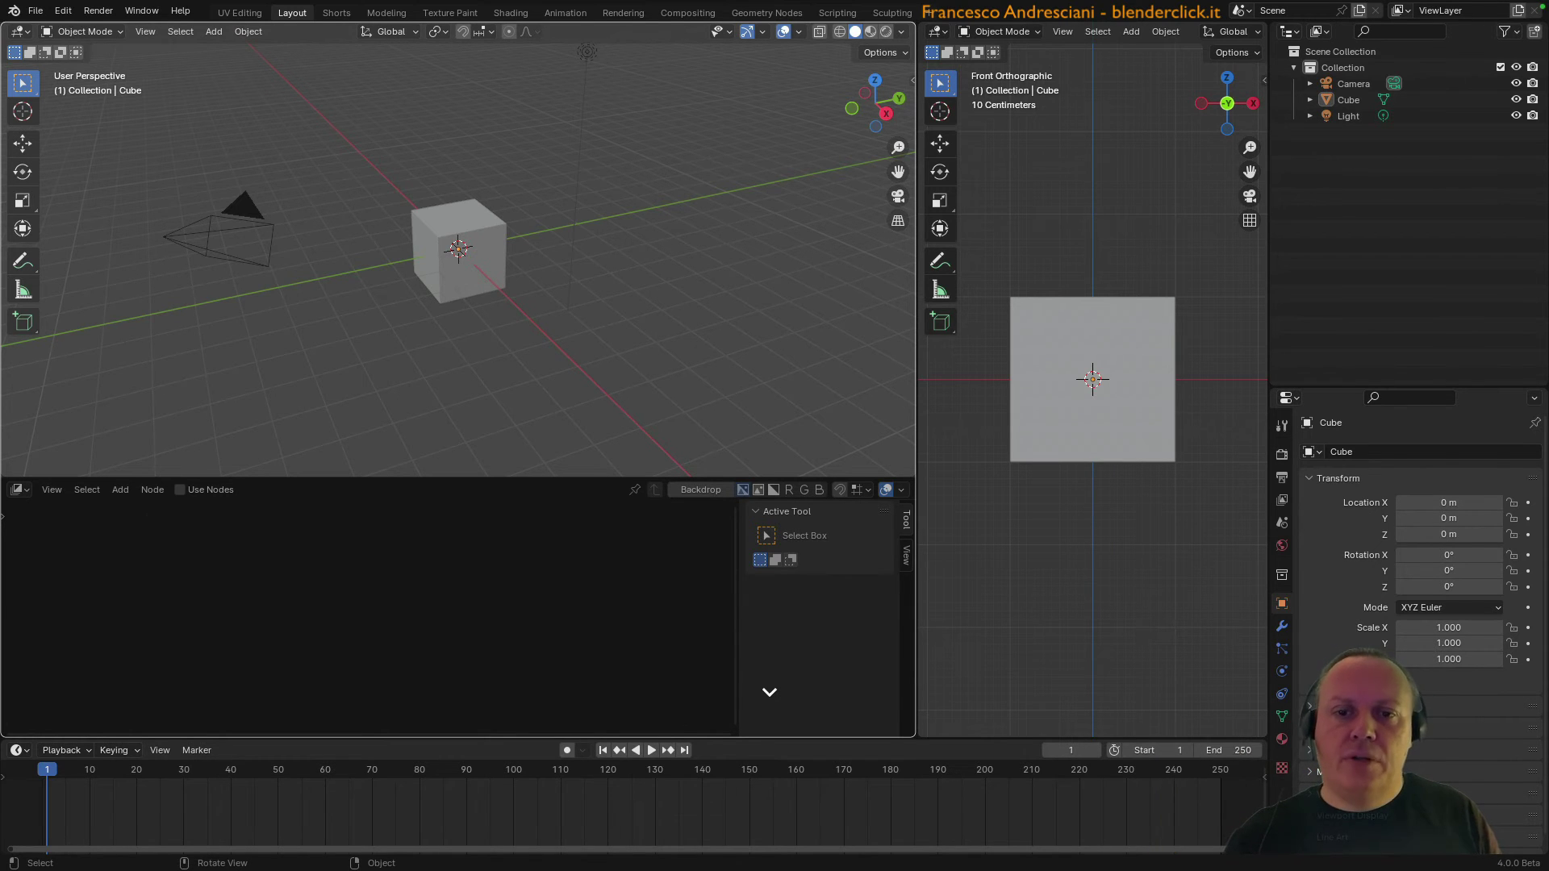
{"action": "left_click_drag", "start_coordinate": [769, 691], "coordinate": [601, 393]}
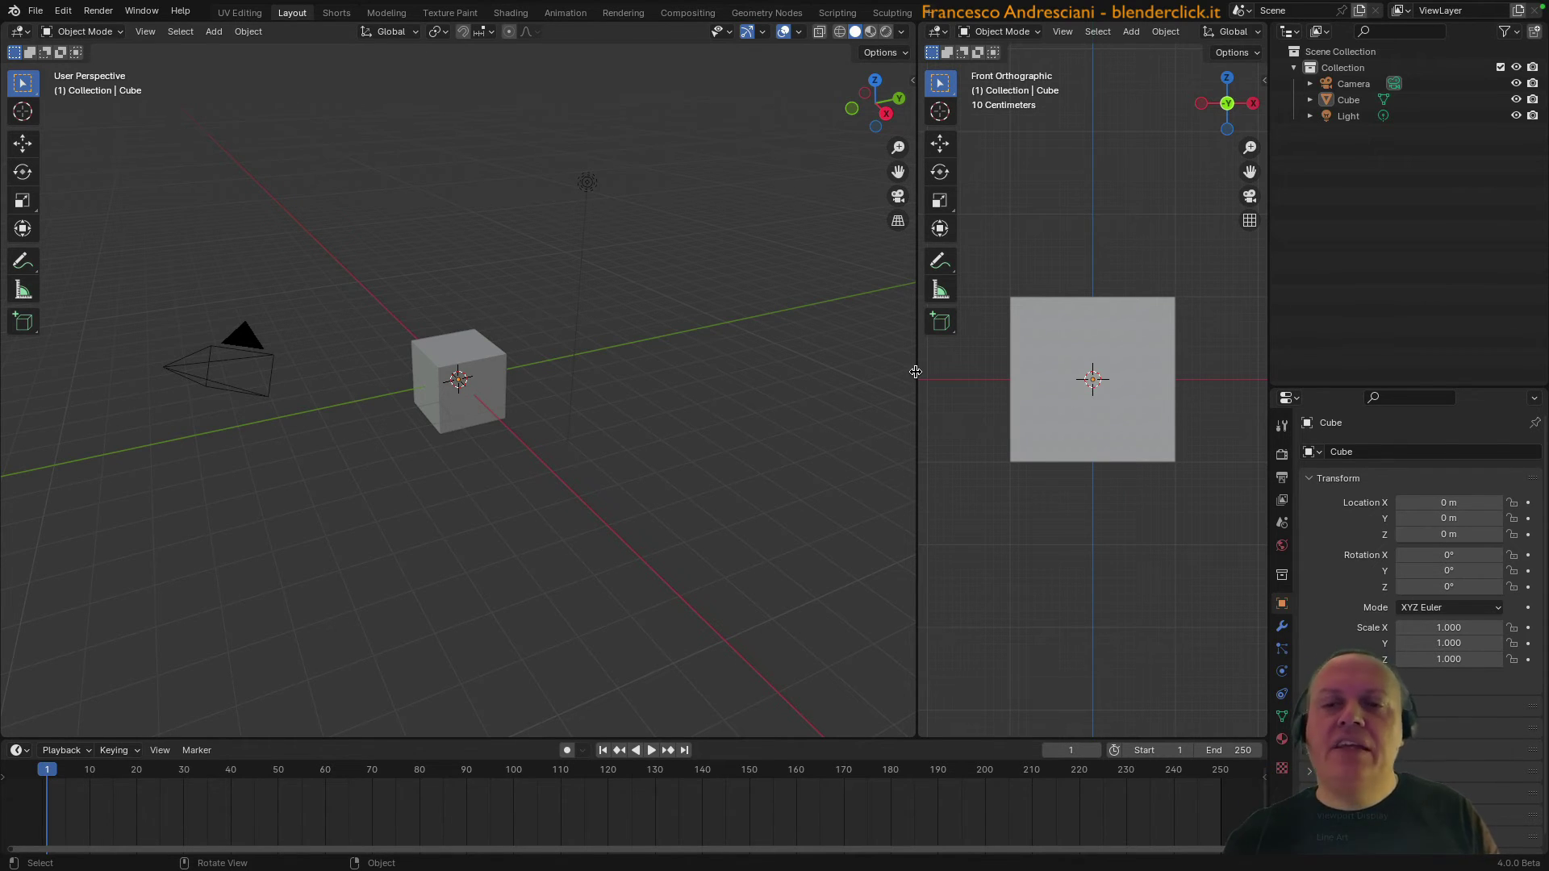
Step: Join the right front-orthographic viewport into the left perspective viewport
{"action": "right_click", "coordinate": [915, 372]}
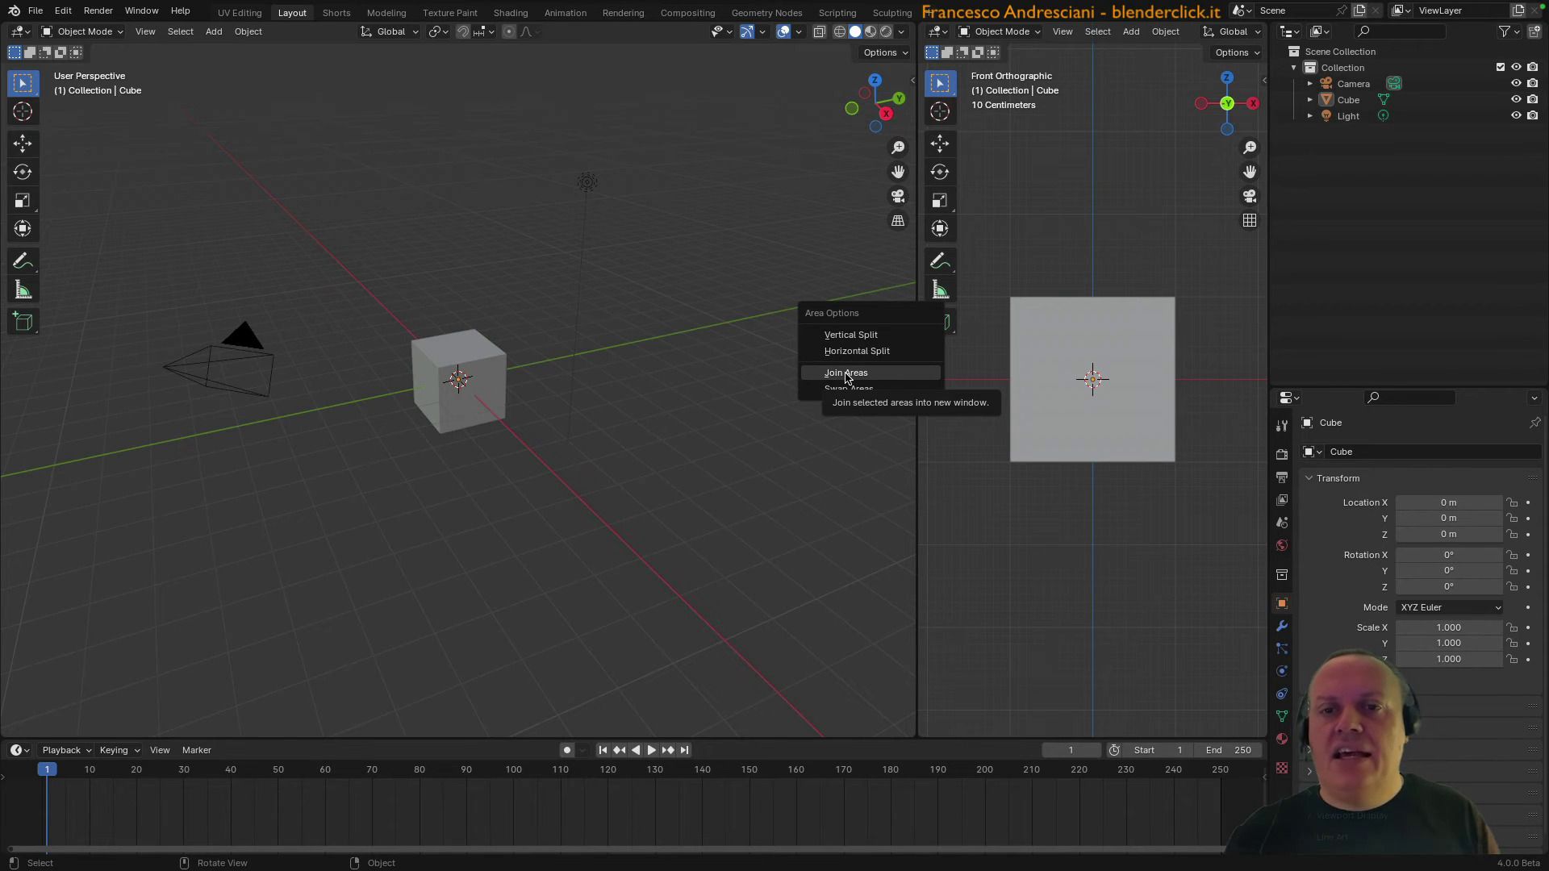
{"action": "left_click", "coordinate": [846, 374]}
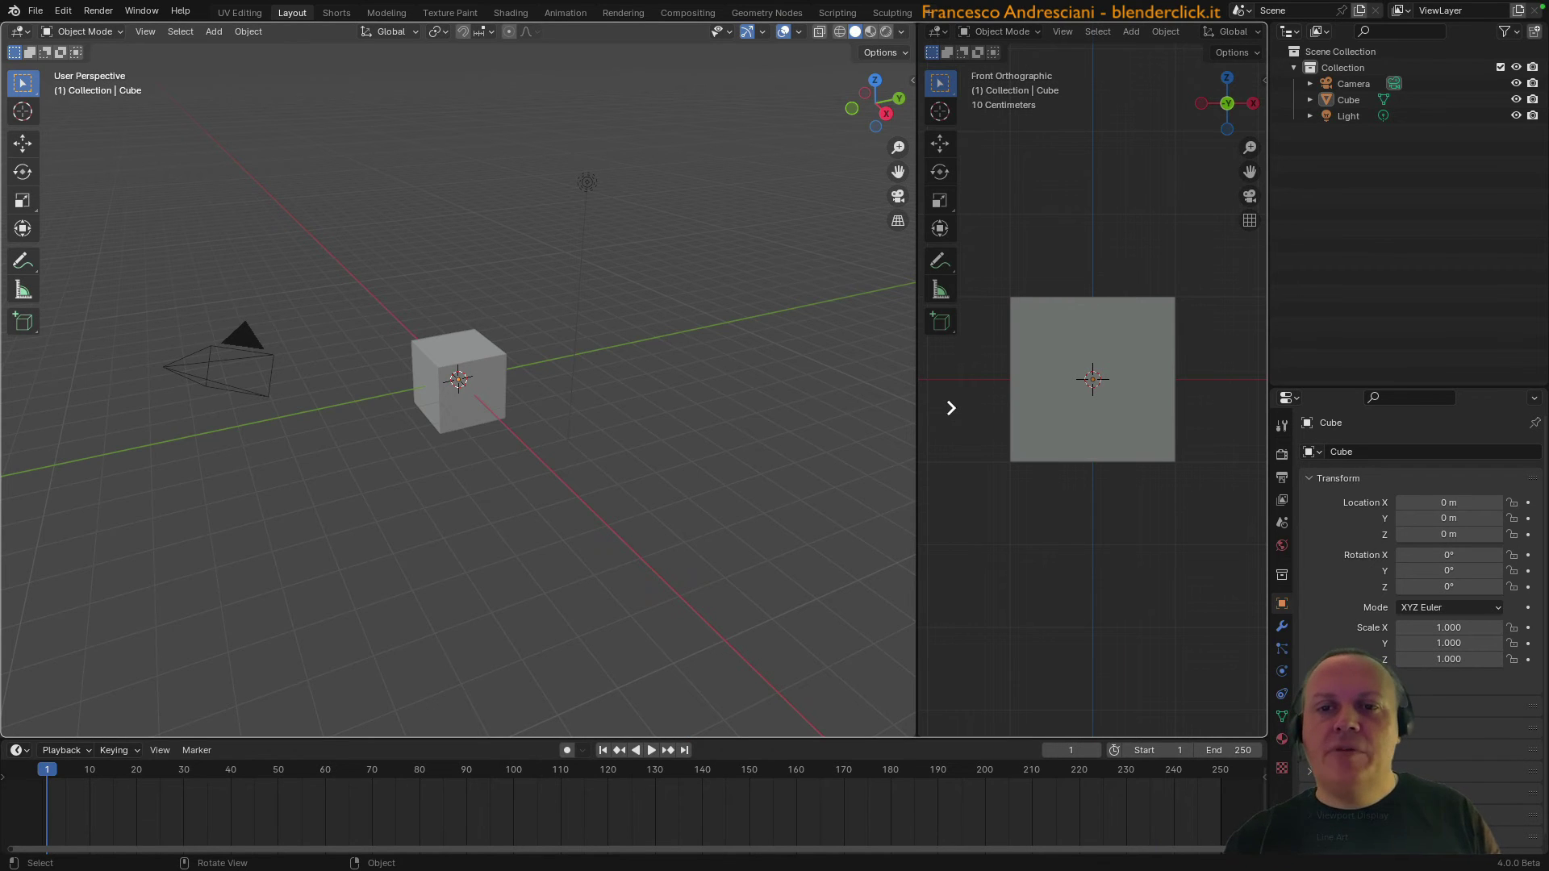
{"action": "left_click", "coordinate": [951, 408]}
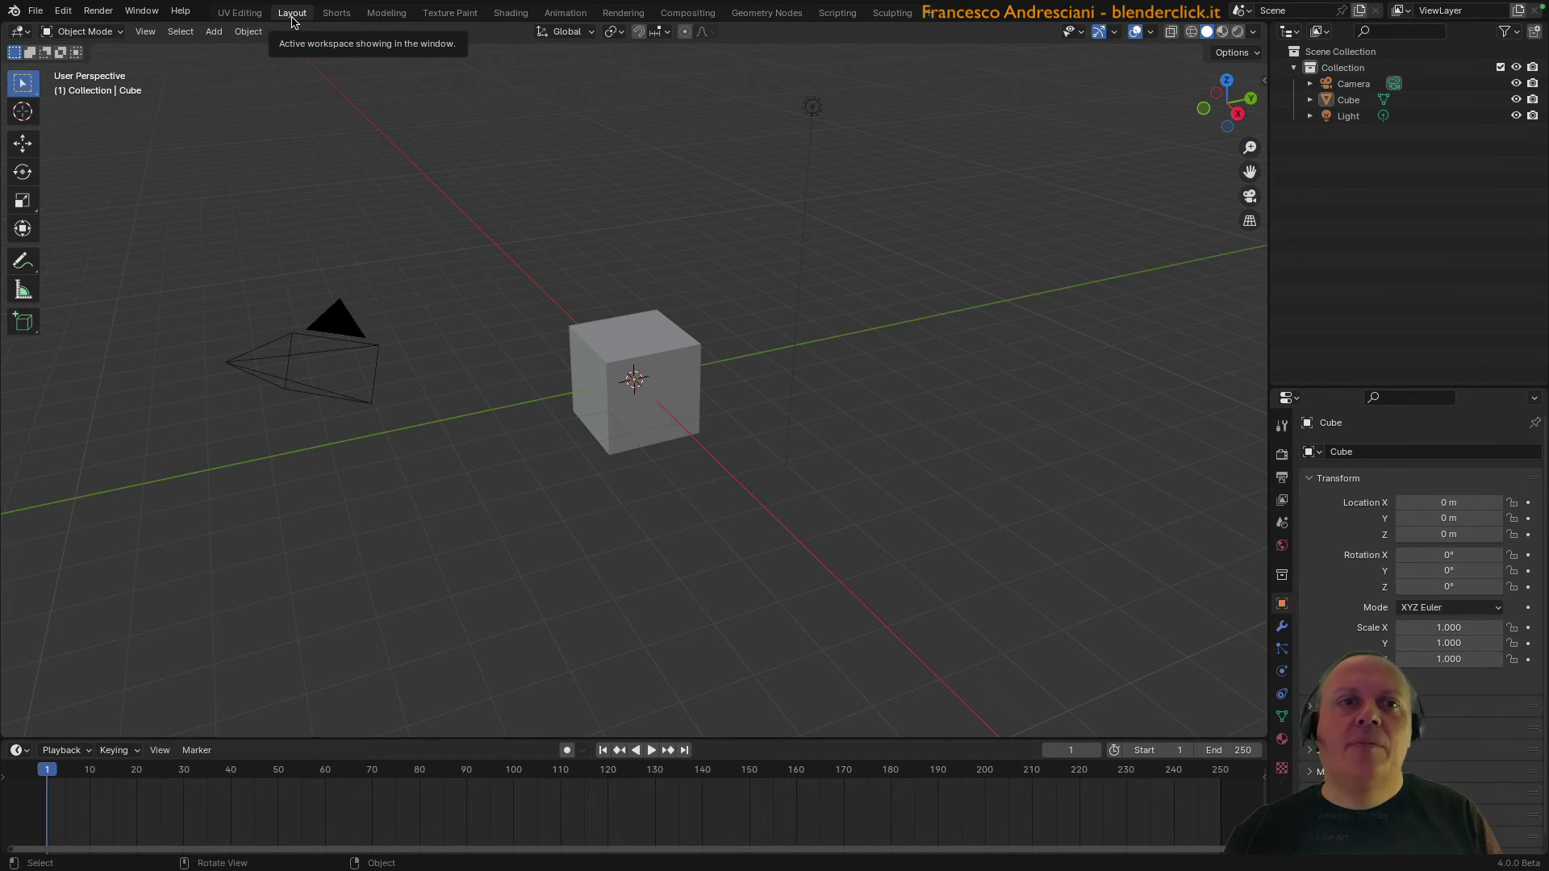
Step: Cycle through the UV Editing, Shorts and Modeling workspaces, ending back on Layout
{"action": "left_click", "coordinate": [248, 14]}
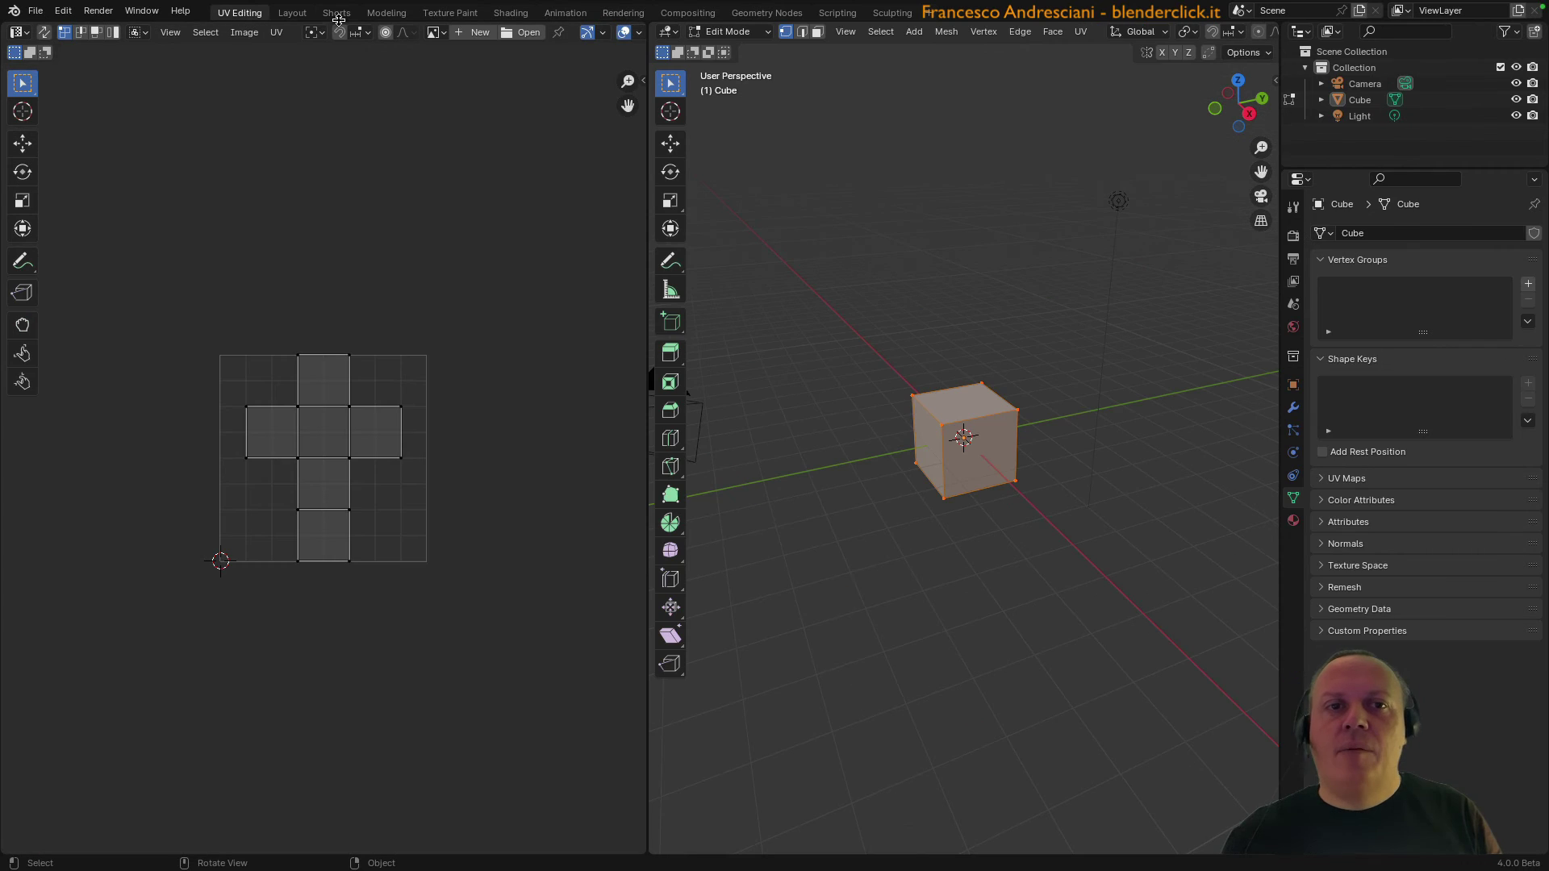
{"action": "left_click", "coordinate": [334, 15]}
{"action": "left_click", "coordinate": [387, 14]}
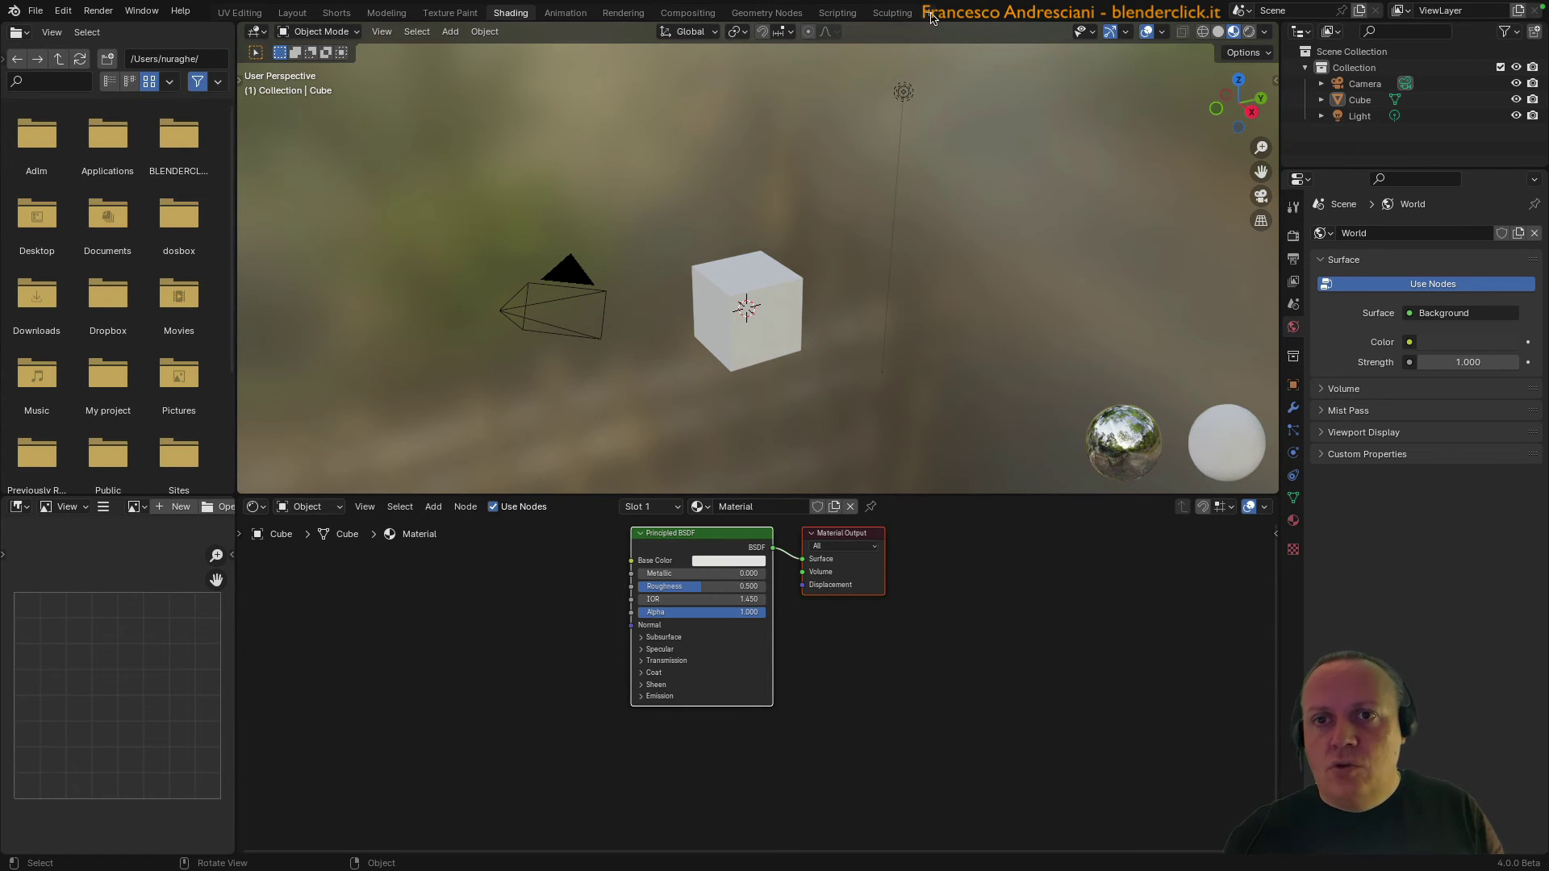
{"action": "left_click", "coordinate": [292, 12]}
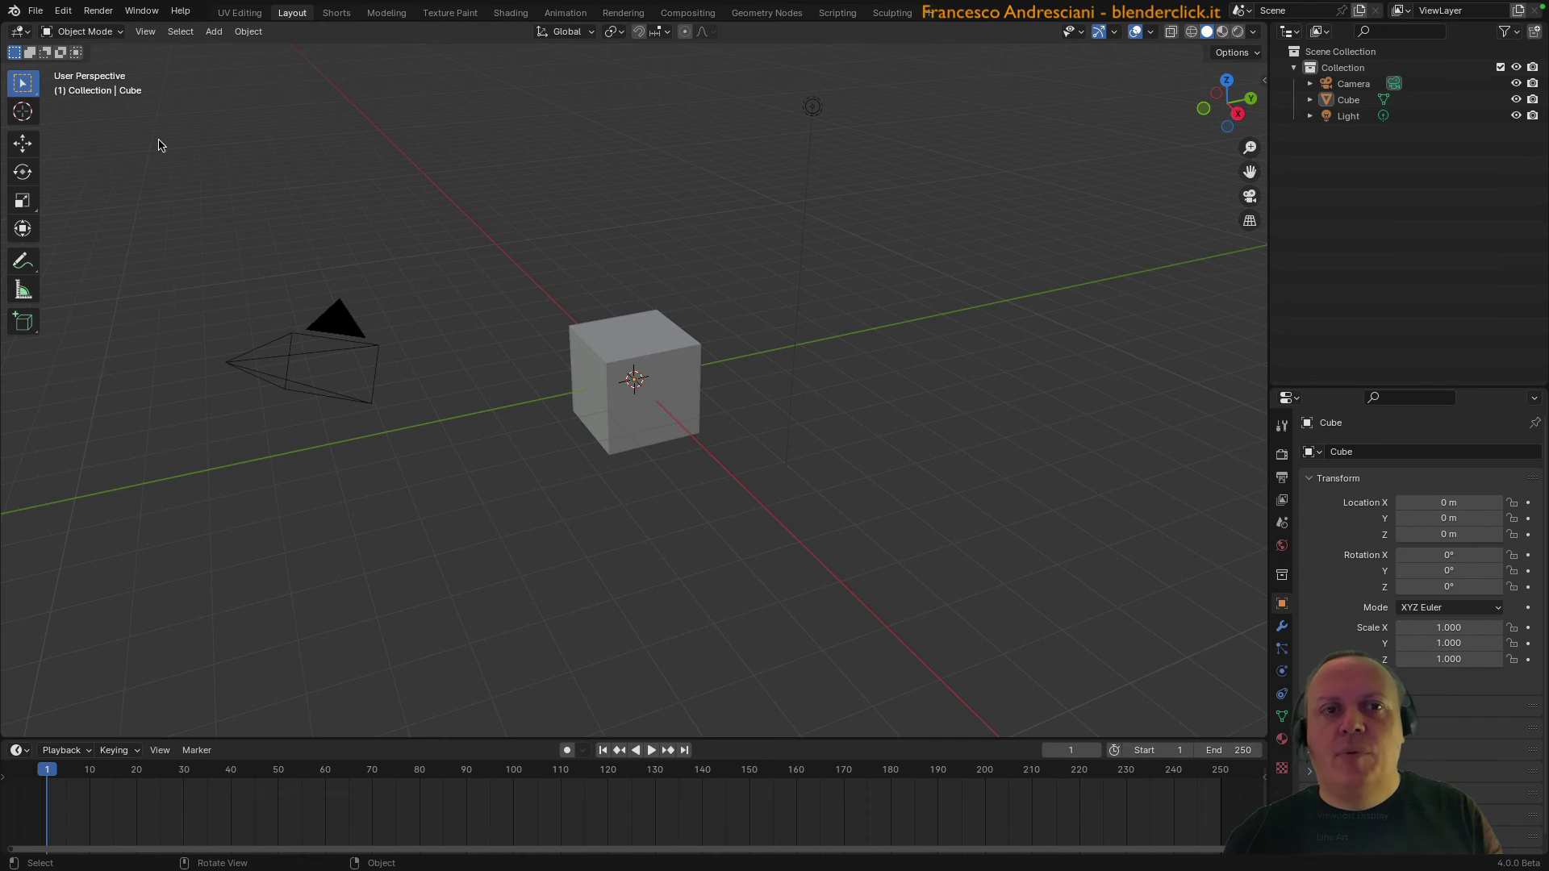
Step: Split the 3D viewport horizontally and lower the divider to enlarge the upper view
{"action": "right_click", "coordinate": [1271, 153]}
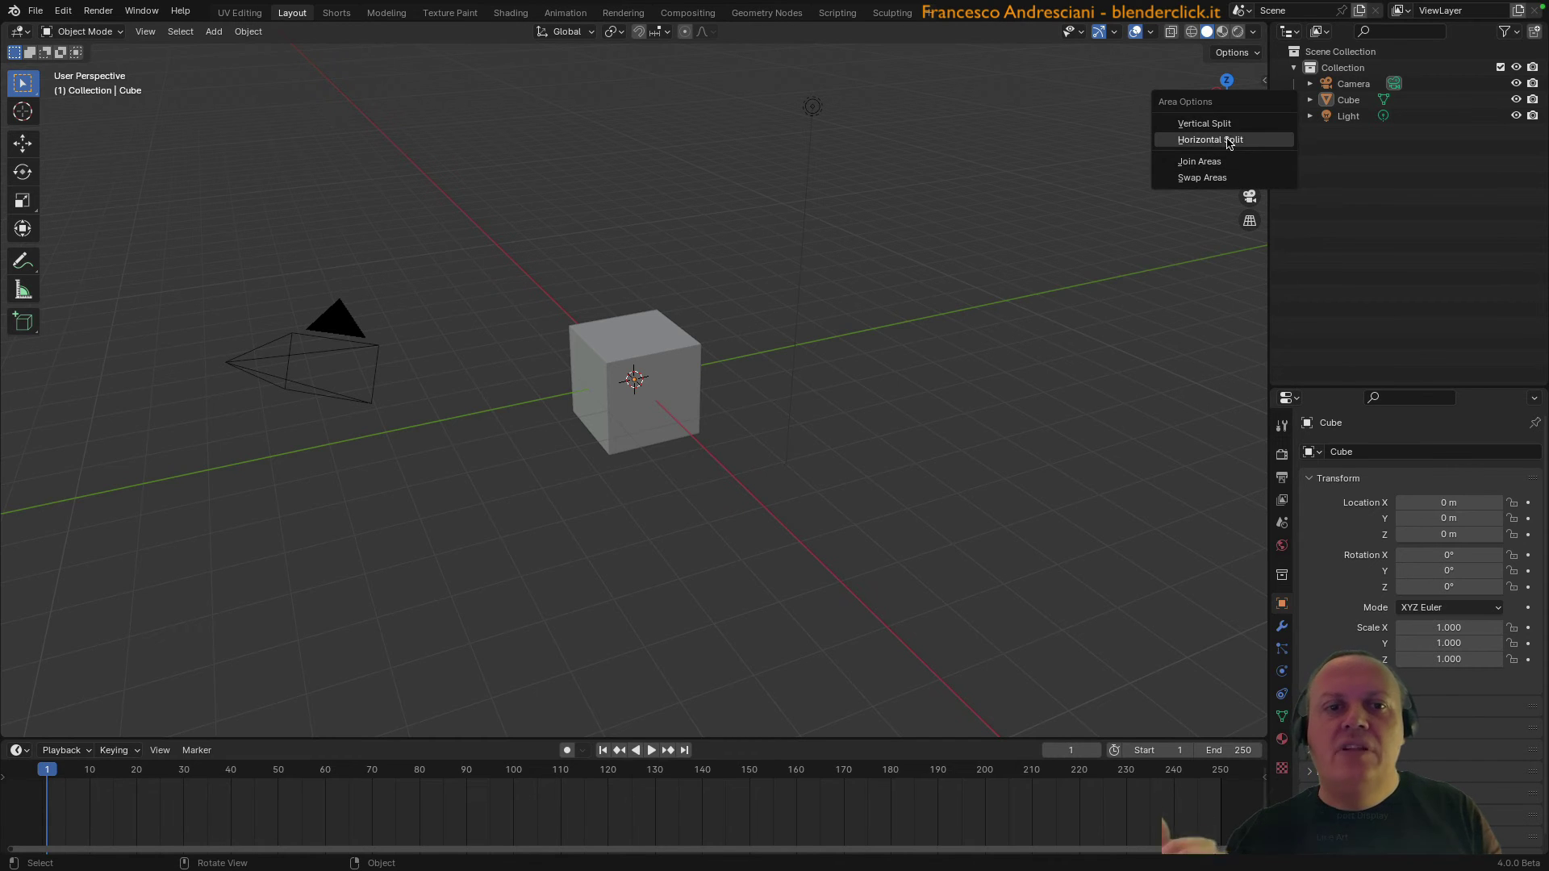
{"action": "left_click", "coordinate": [1247, 138]}
{"action": "left_click", "coordinate": [613, 280]}
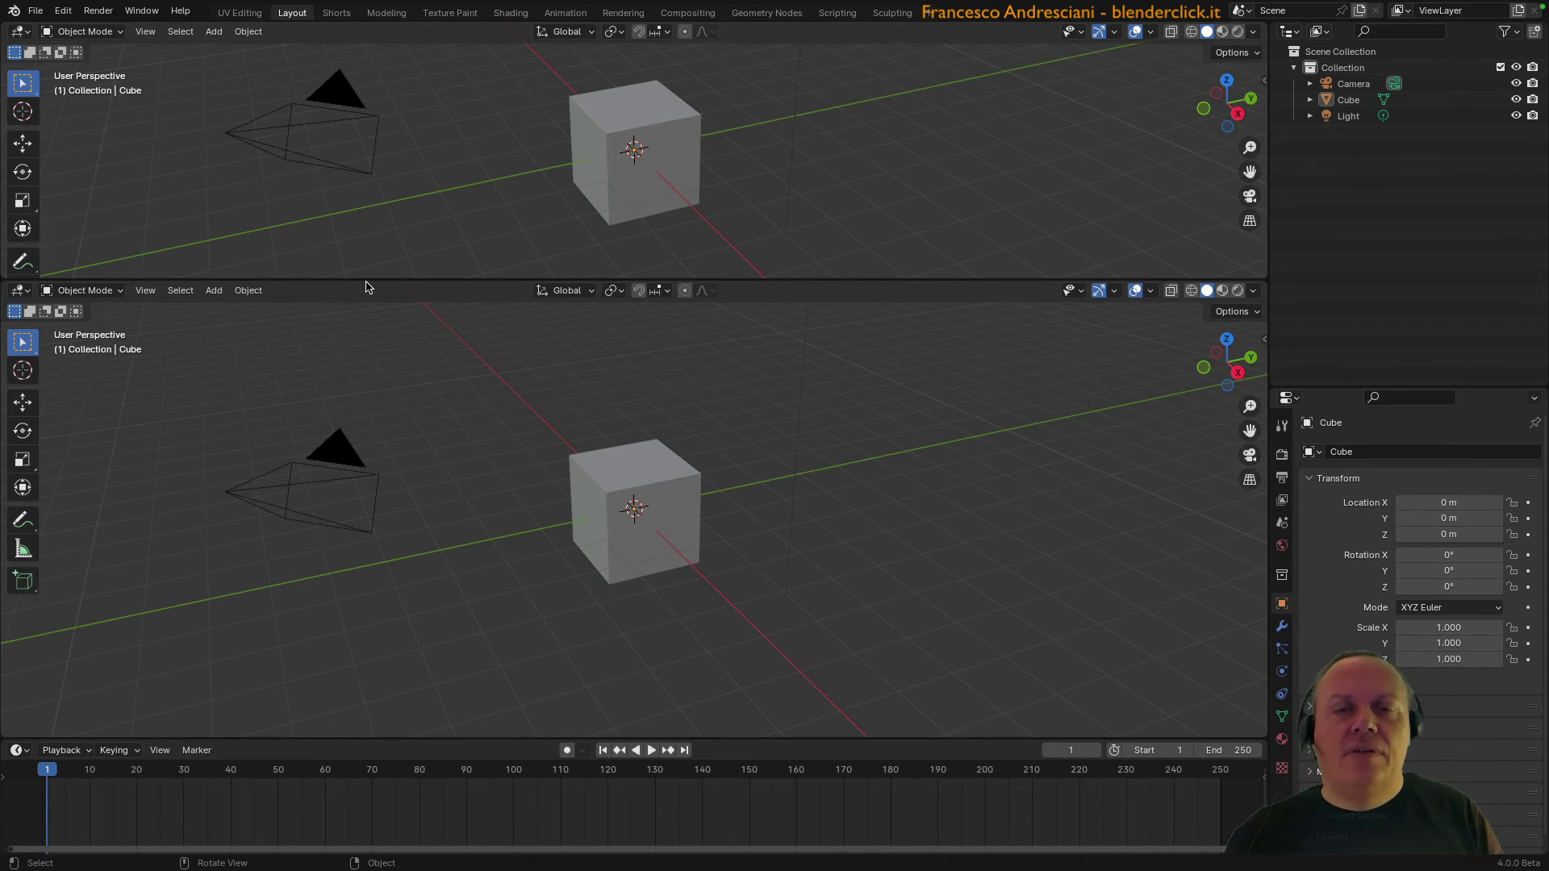
{"action": "mouse_move", "coordinate": [391, 280]}
{"action": "left_mouse_down"}
{"action": "mouse_move", "coordinate": [425, 378]}
{"action": "mouse_move", "coordinate": [452, 376]}
{"action": "left_mouse_up"}
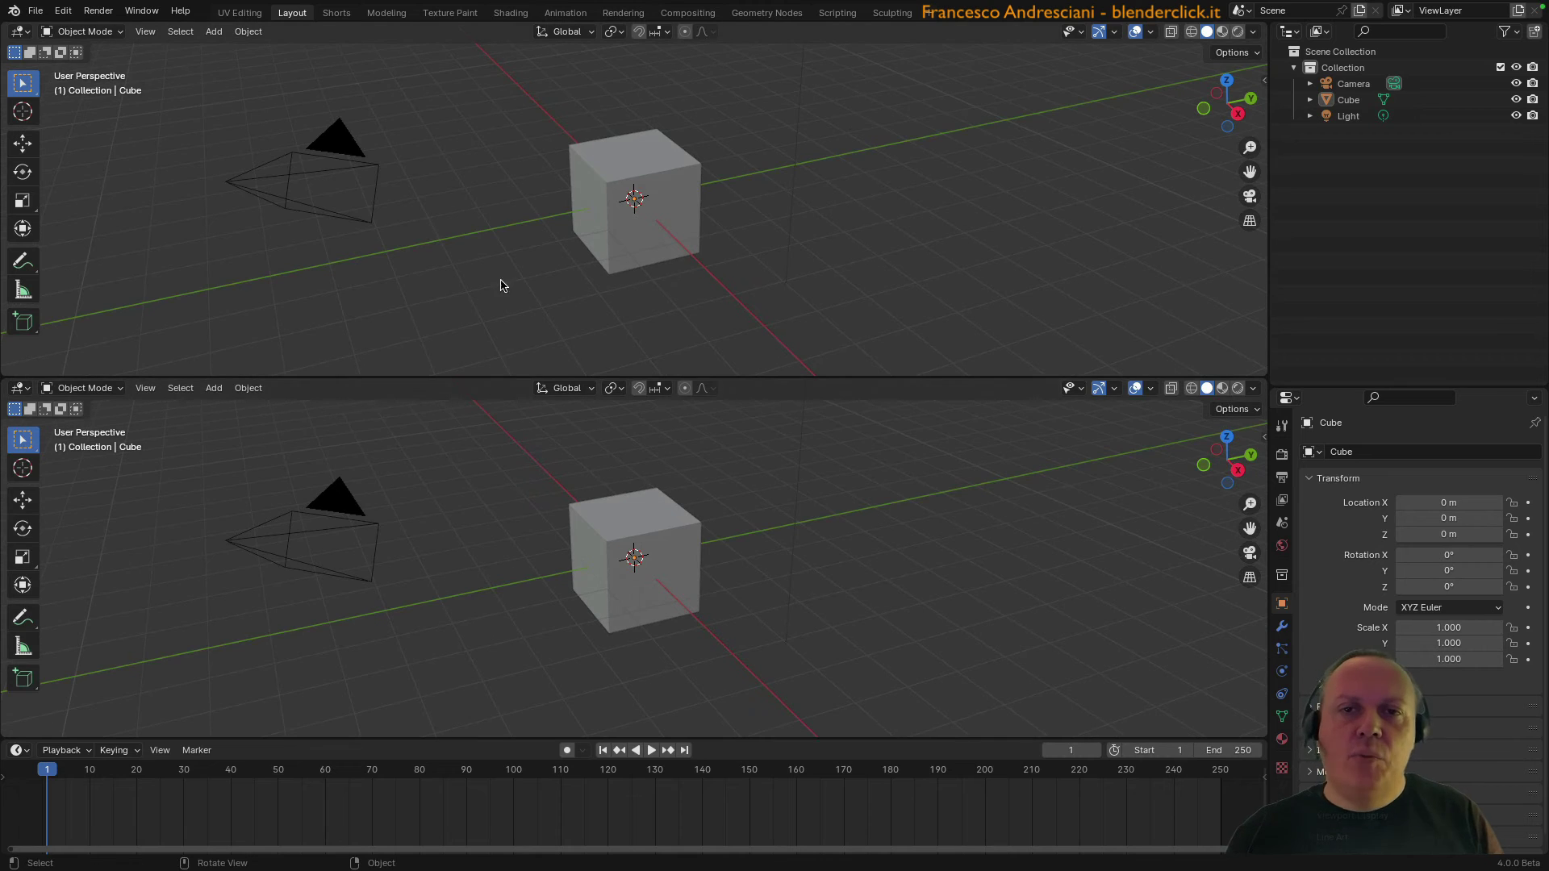
Step: Duplicate the current workspace and rename it 'Francesco'
{"action": "left_click", "coordinate": [930, 14]}
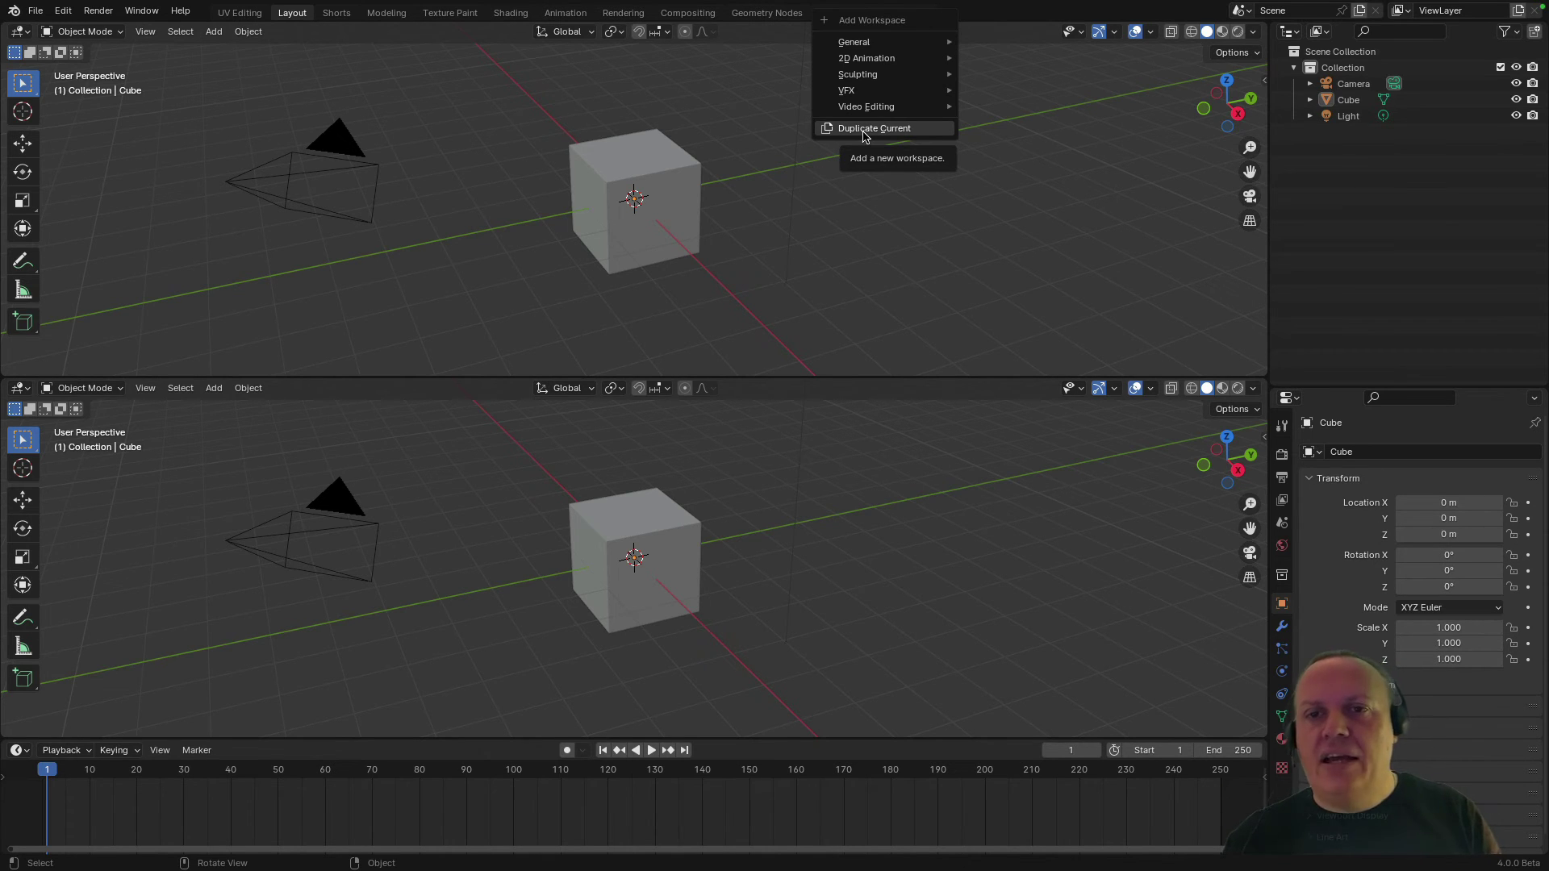
{"action": "left_click", "coordinate": [863, 129]}
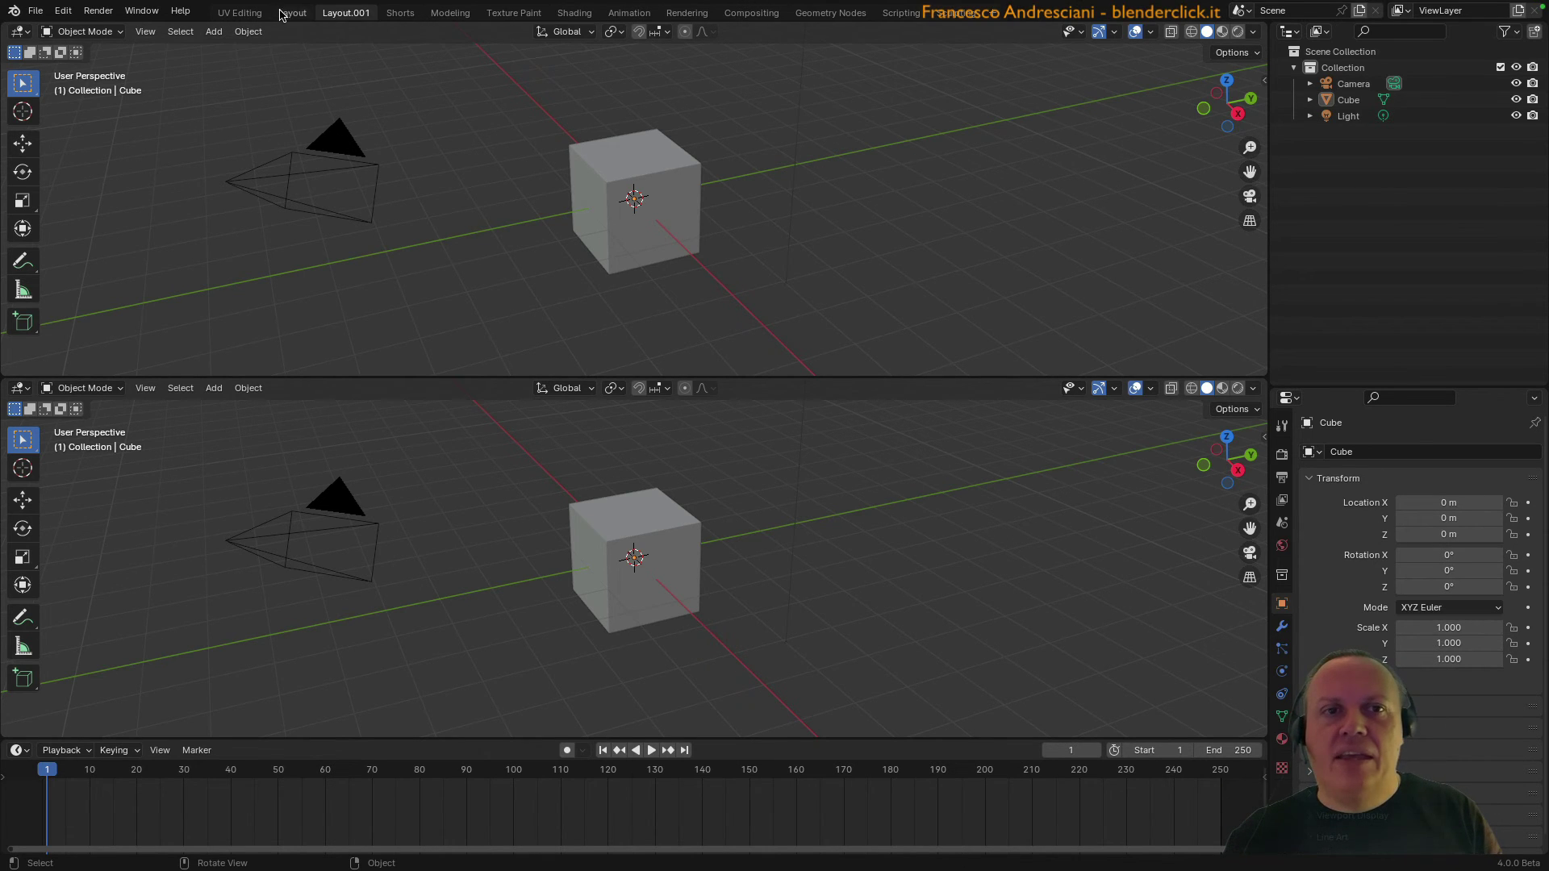
{"action": "double_click", "coordinate": [349, 13]}
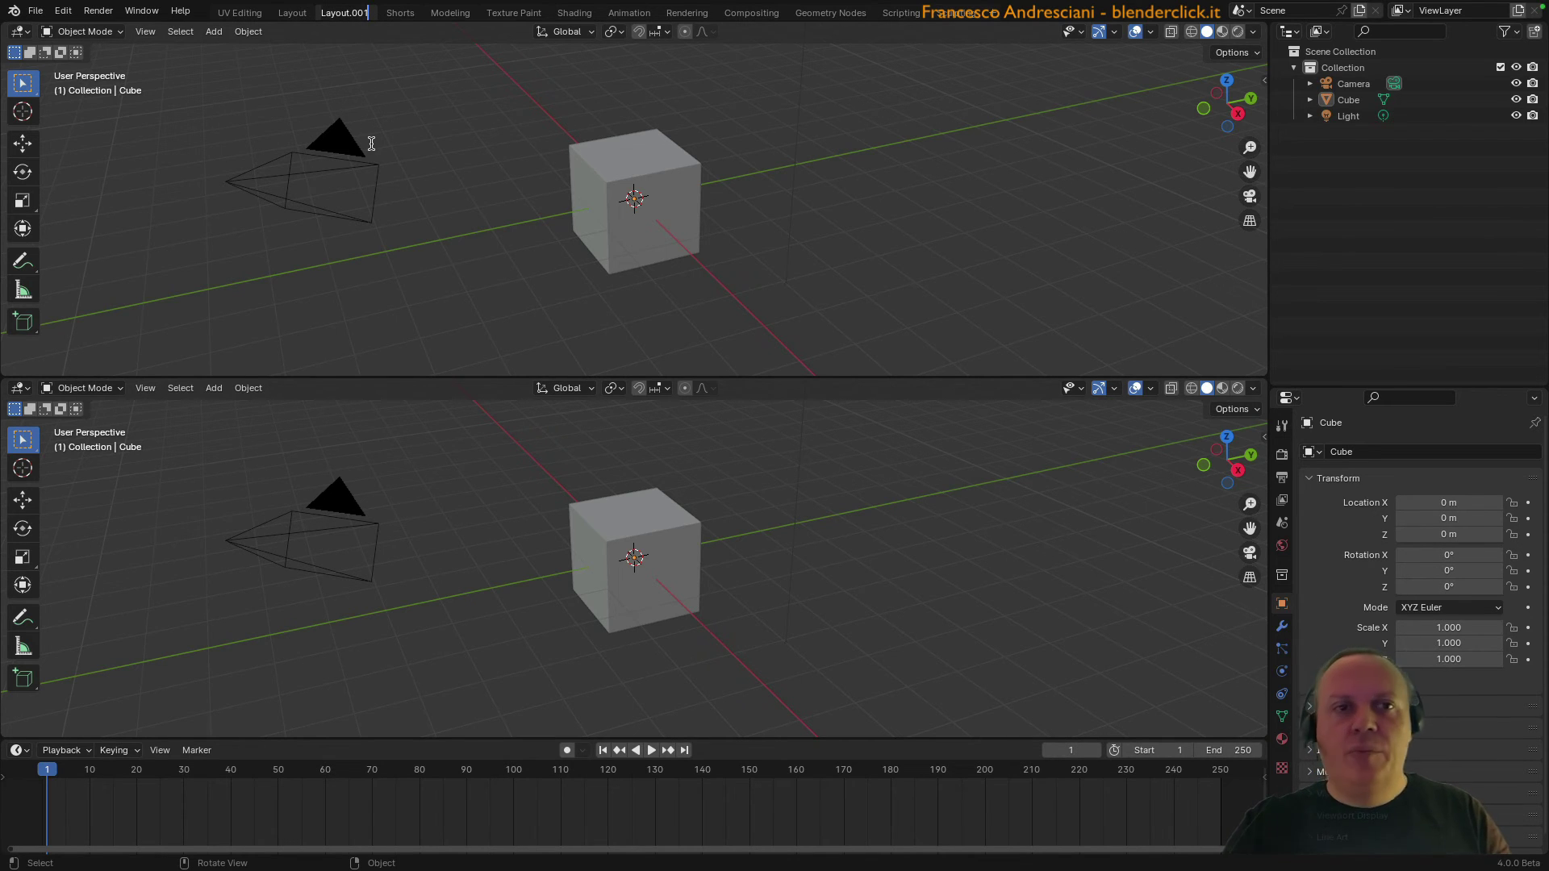
{"action": "key", "text": "BackSpace"}
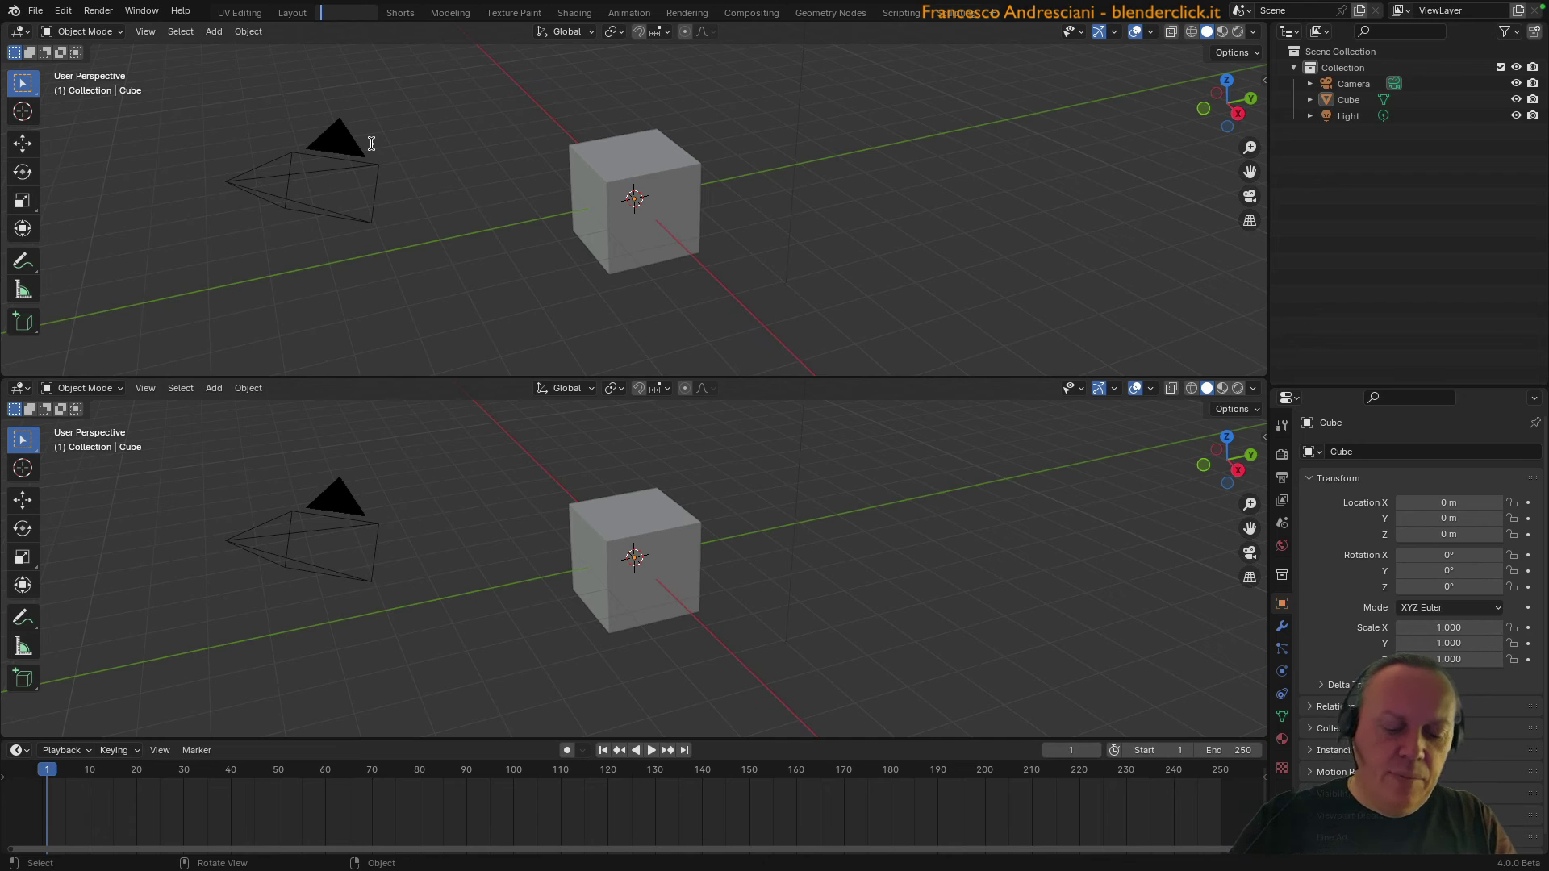
{"action": "type", "text": "Francesco"}
{"action": "key", "text": "Return"}
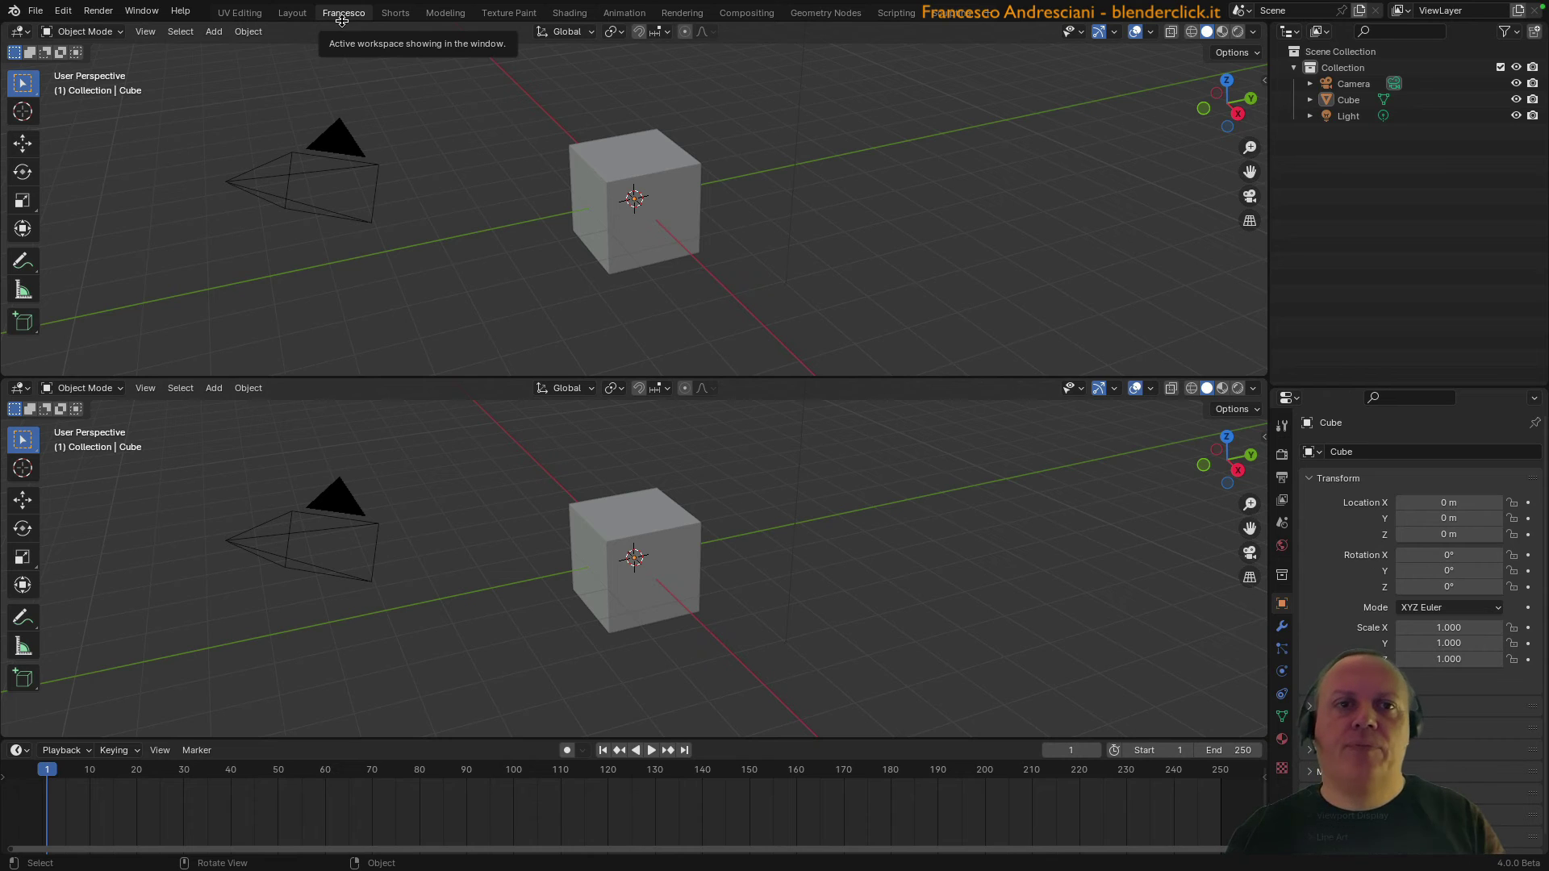
Step: Join the Layout workspace's two viewports back into one, then return to Francesco
{"action": "left_click", "coordinate": [294, 13]}
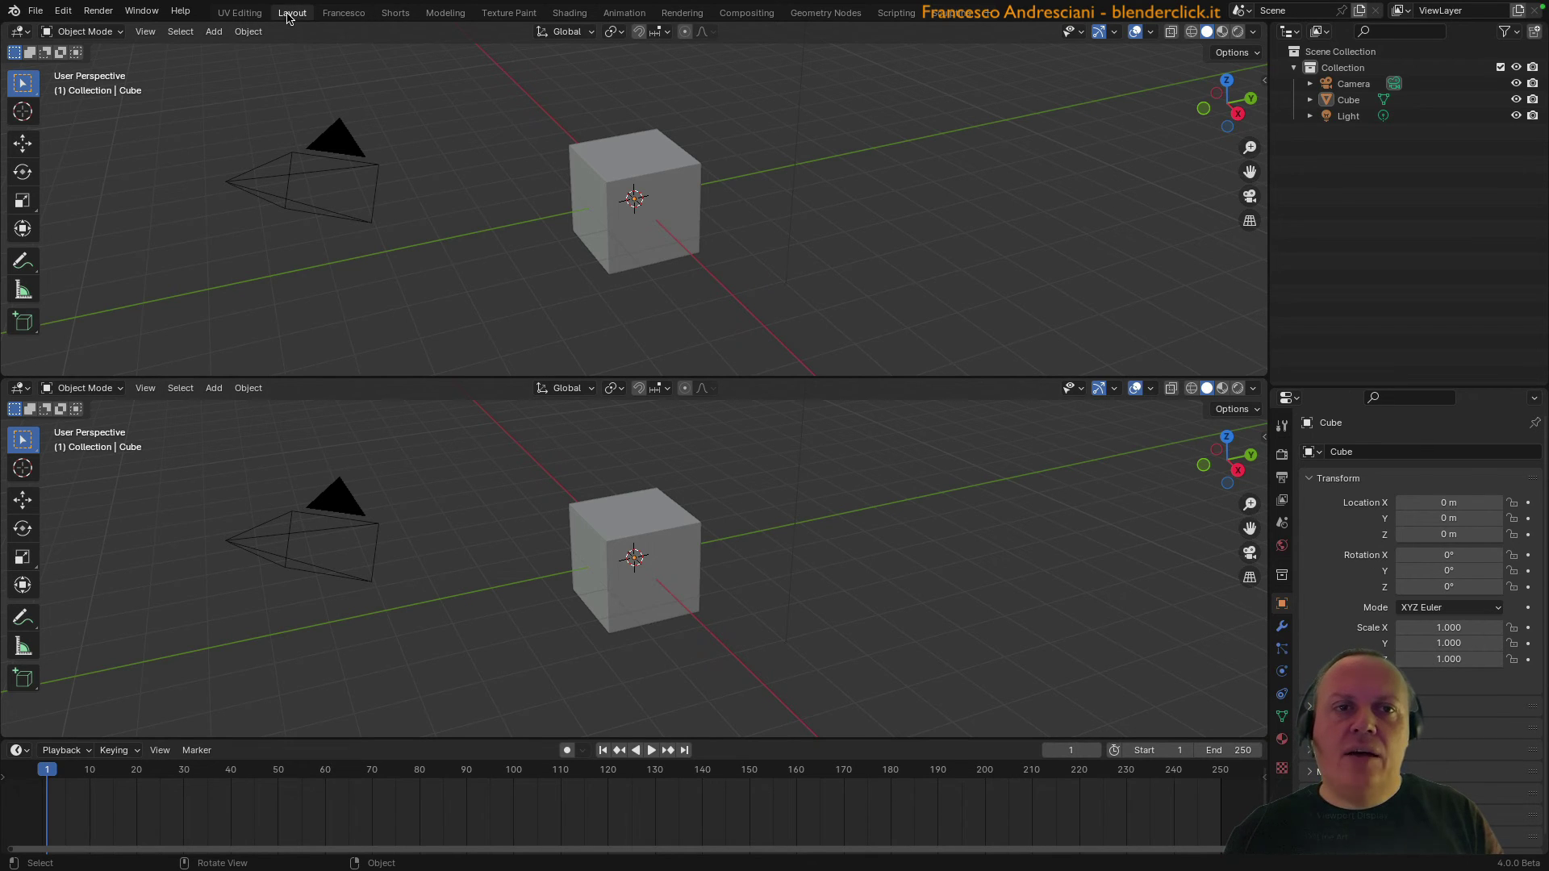
{"action": "left_click", "coordinate": [337, 14]}
{"action": "left_click", "coordinate": [289, 13]}
{"action": "left_click", "coordinate": [347, 14]}
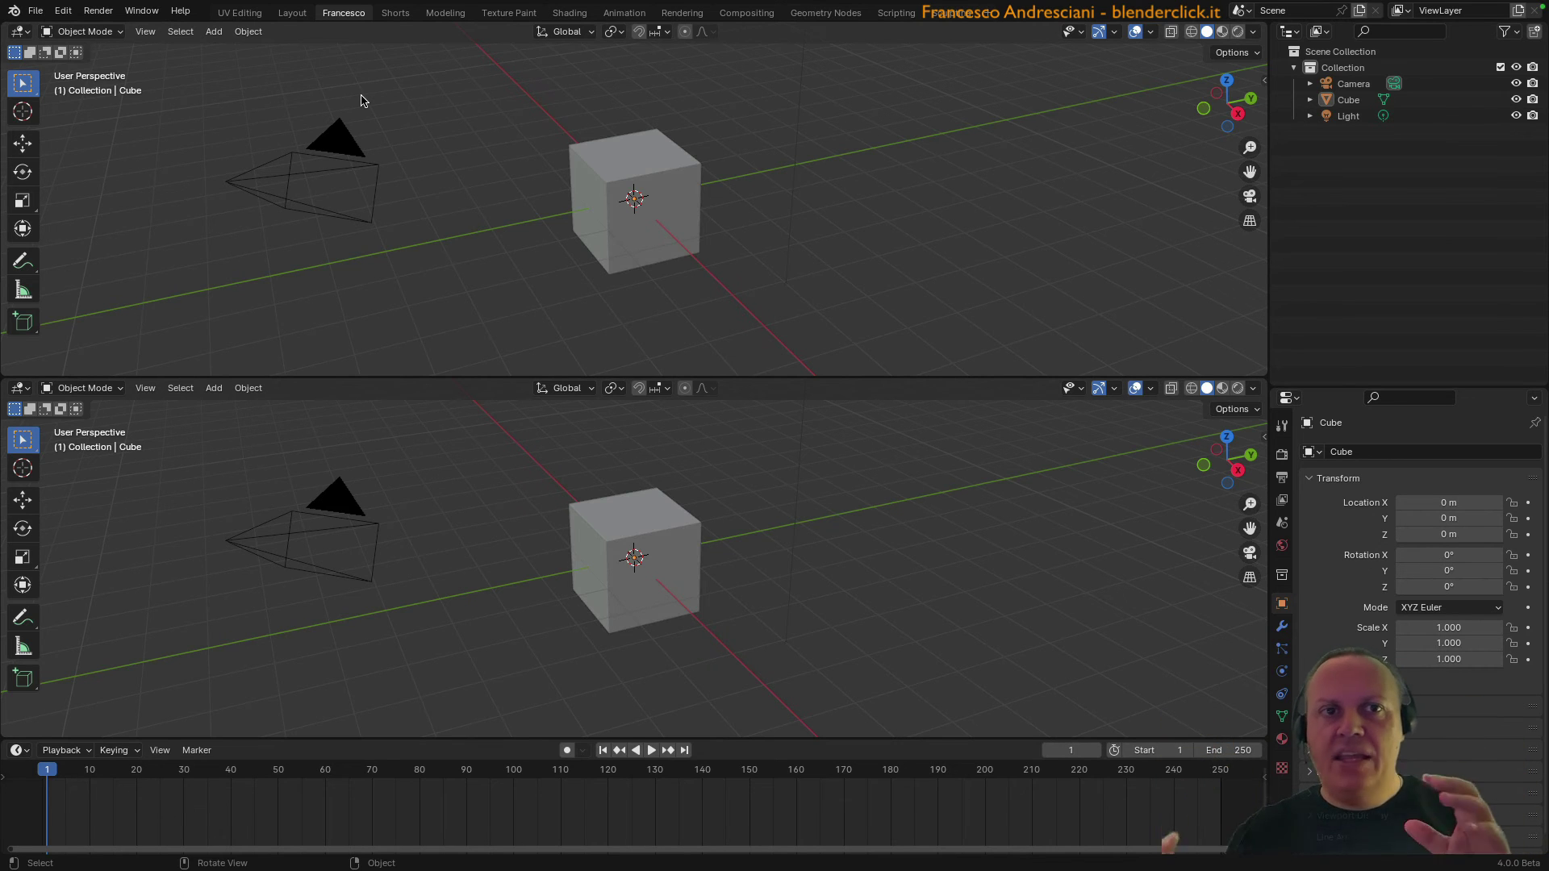
{"action": "left_click", "coordinate": [293, 14]}
{"action": "right_click", "coordinate": [419, 379]}
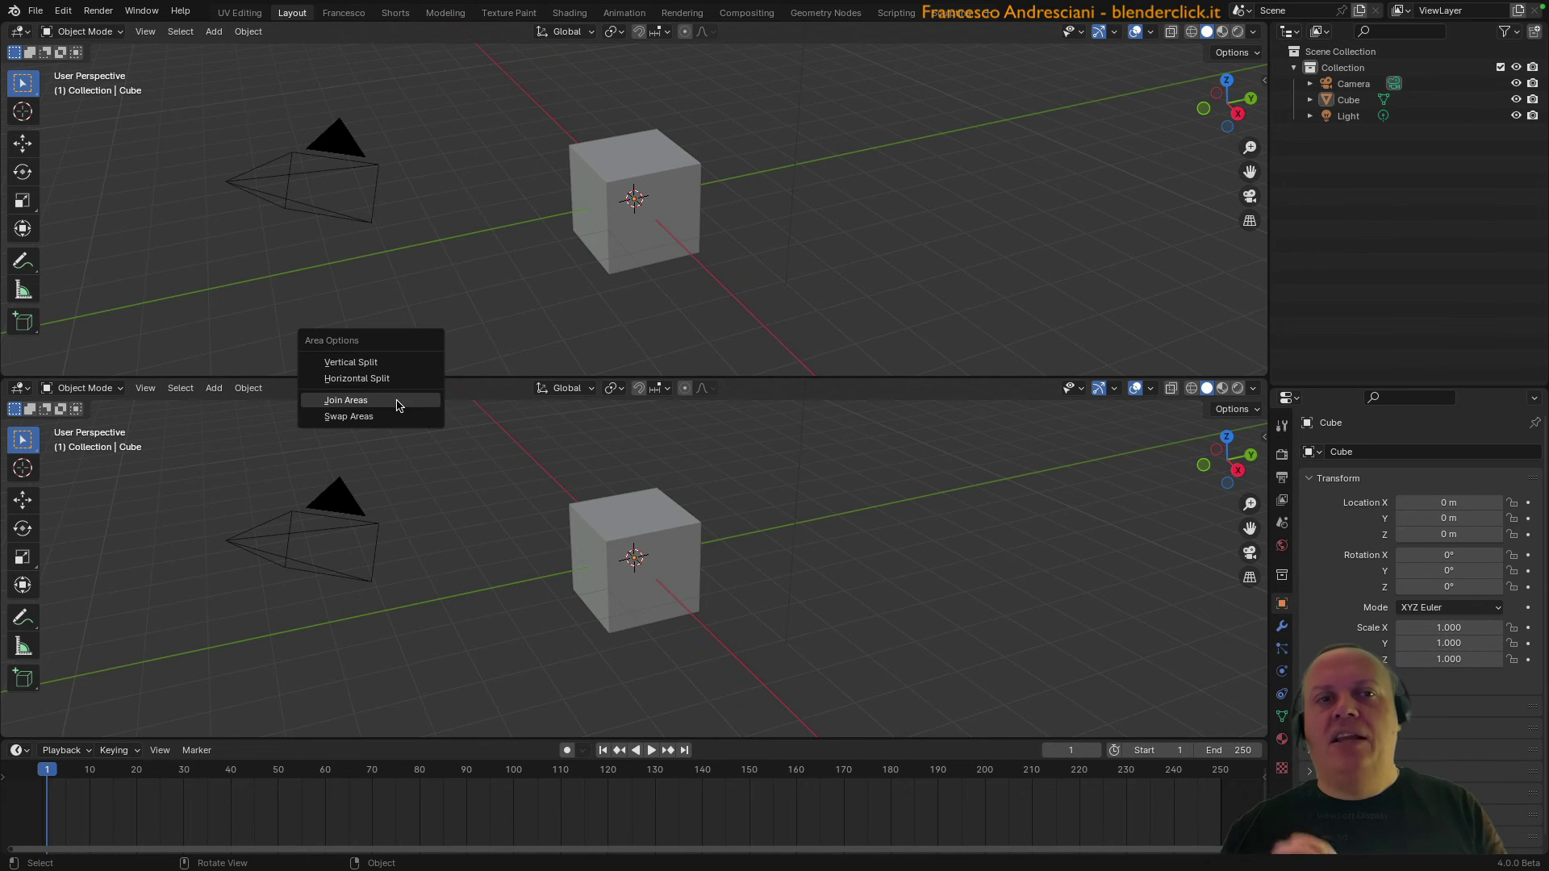
{"action": "left_click", "coordinate": [398, 401]}
{"action": "left_click", "coordinate": [352, 210]}
{"action": "left_click", "coordinate": [330, 17]}
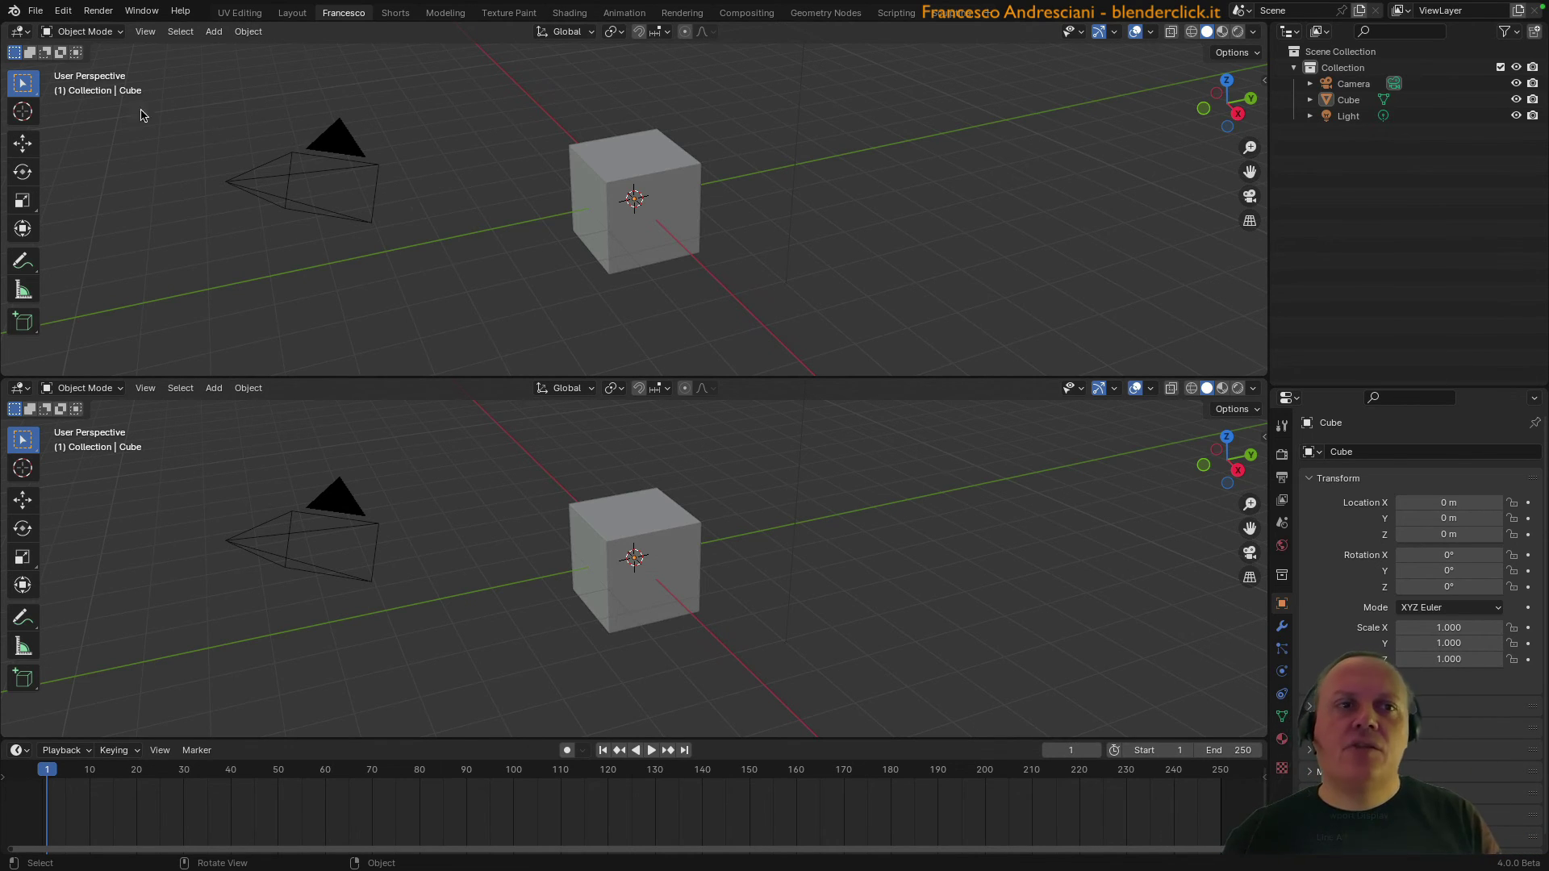
Step: Start a new General file, discarding unsaved changes
{"action": "left_click", "coordinate": [37, 14]}
{"action": "mouse_move", "coordinate": [58, 27]}
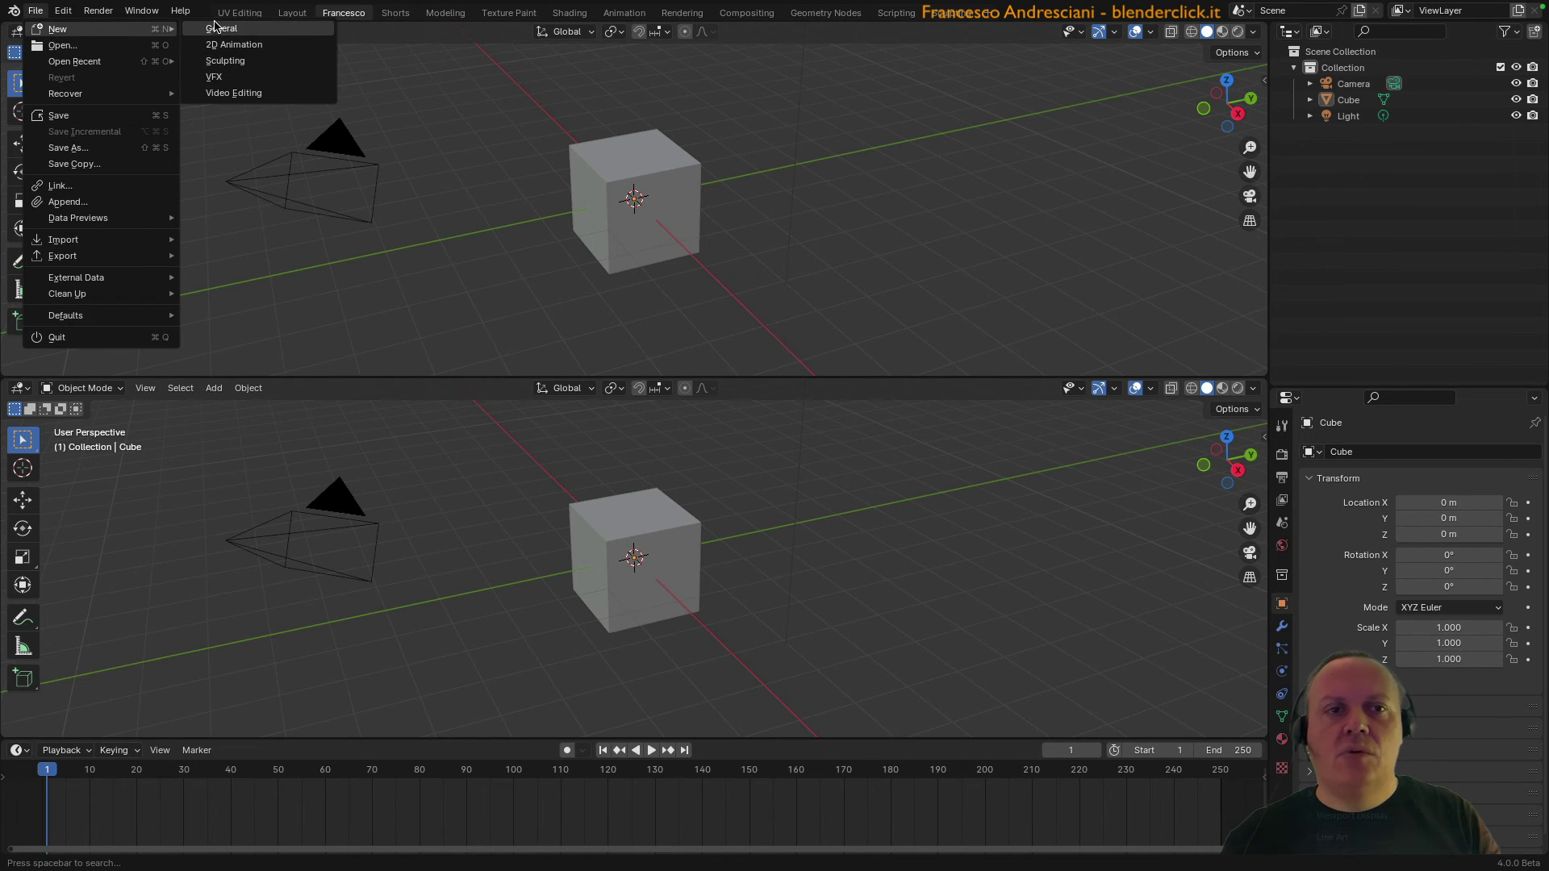
{"action": "left_click", "coordinate": [215, 33]}
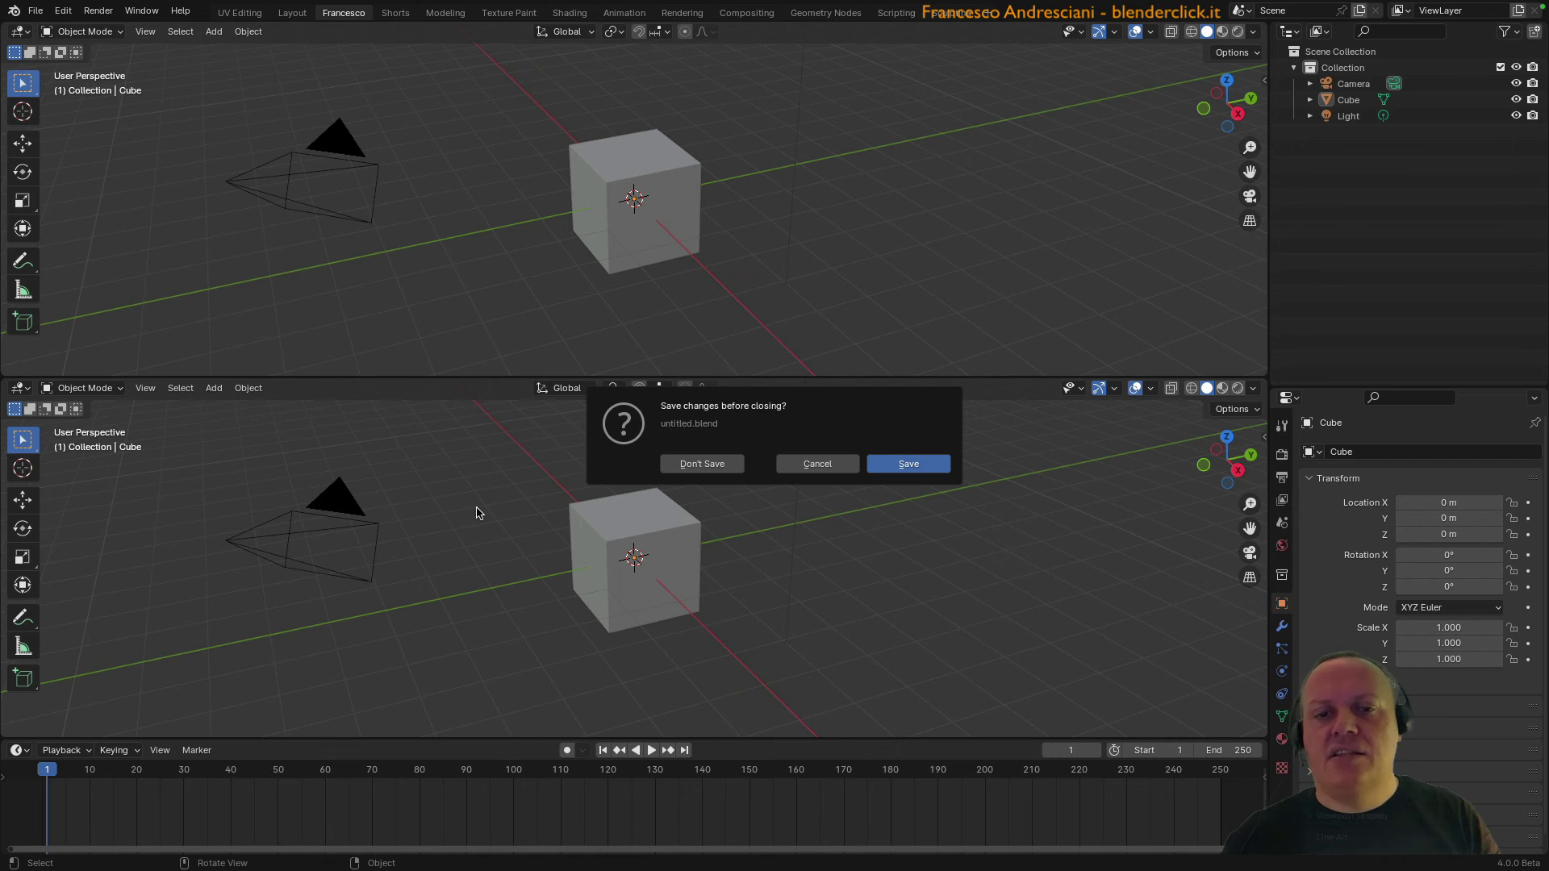
{"action": "left_click", "coordinate": [684, 472]}
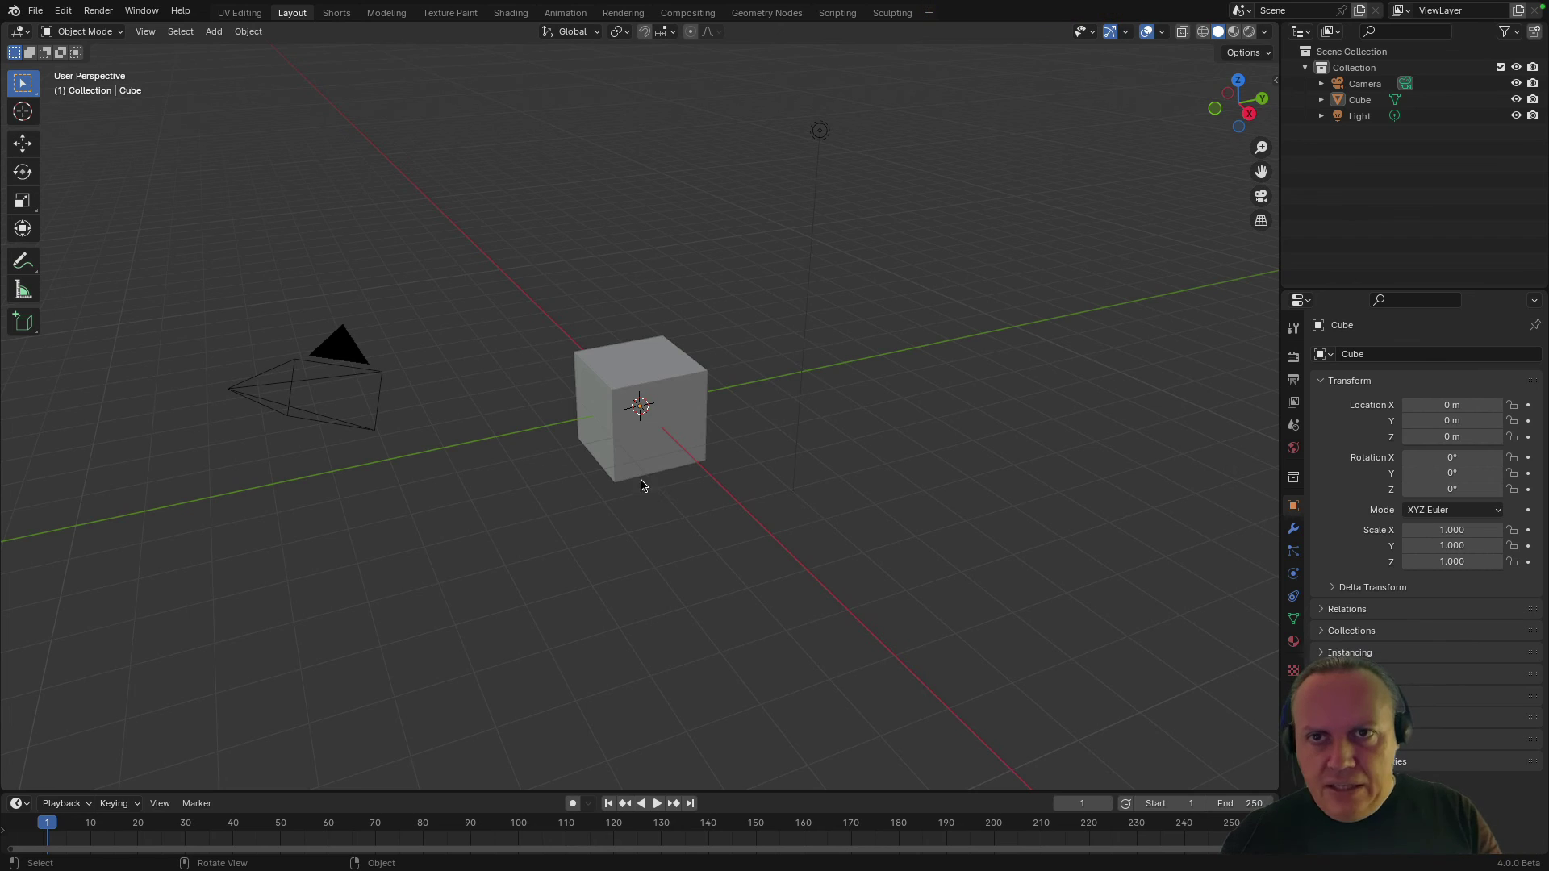
{"action": "left_click", "coordinate": [929, 12]}
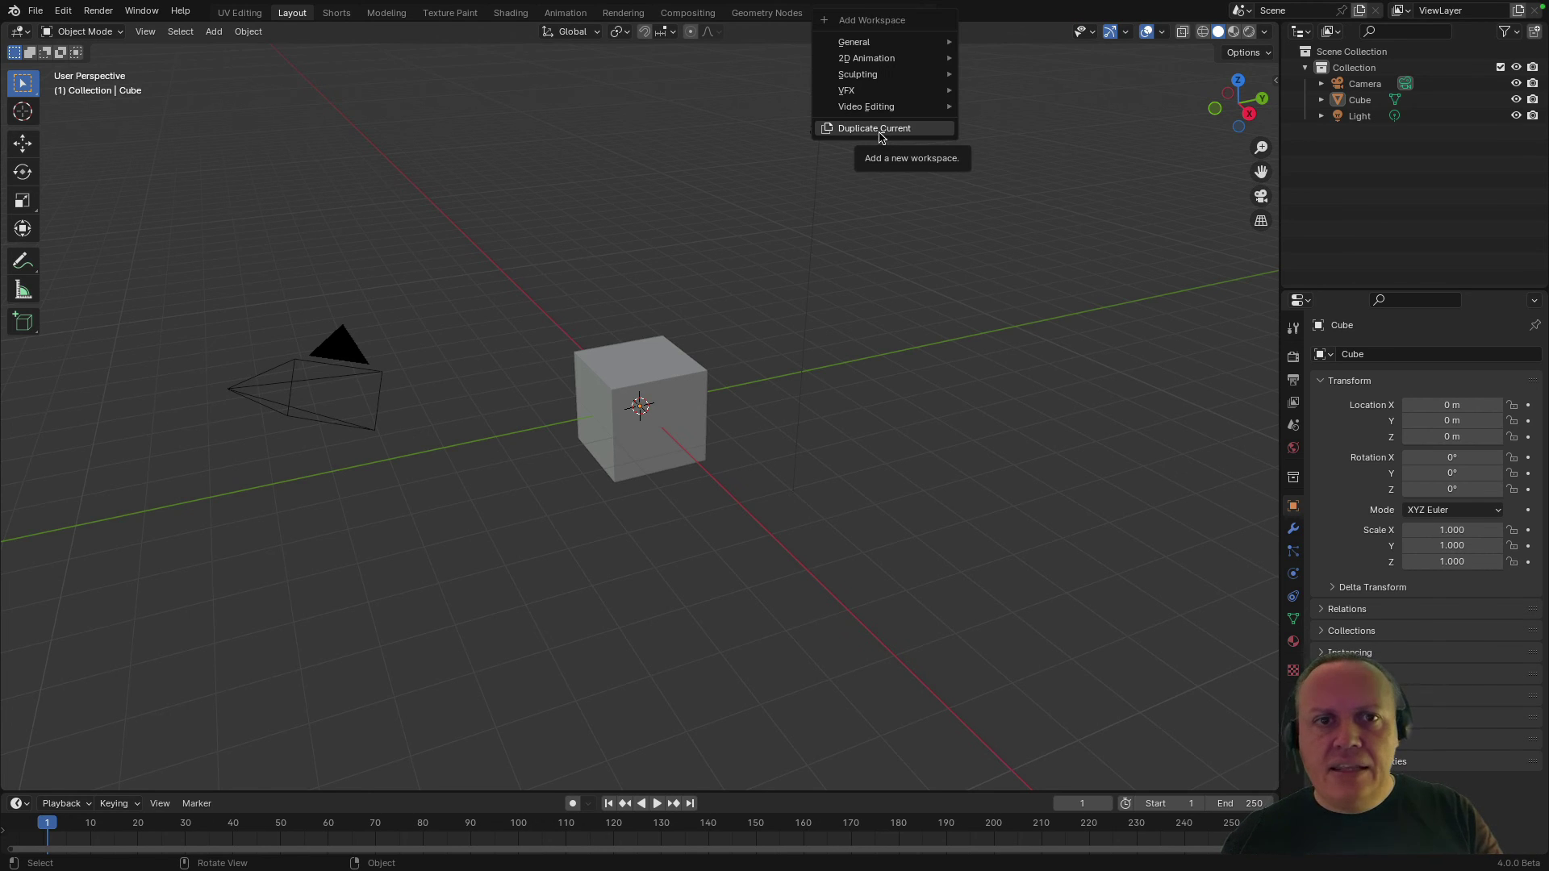
Step: Duplicate the current workspace and name it 'Francesco'
{"action": "left_click", "coordinate": [881, 129]}
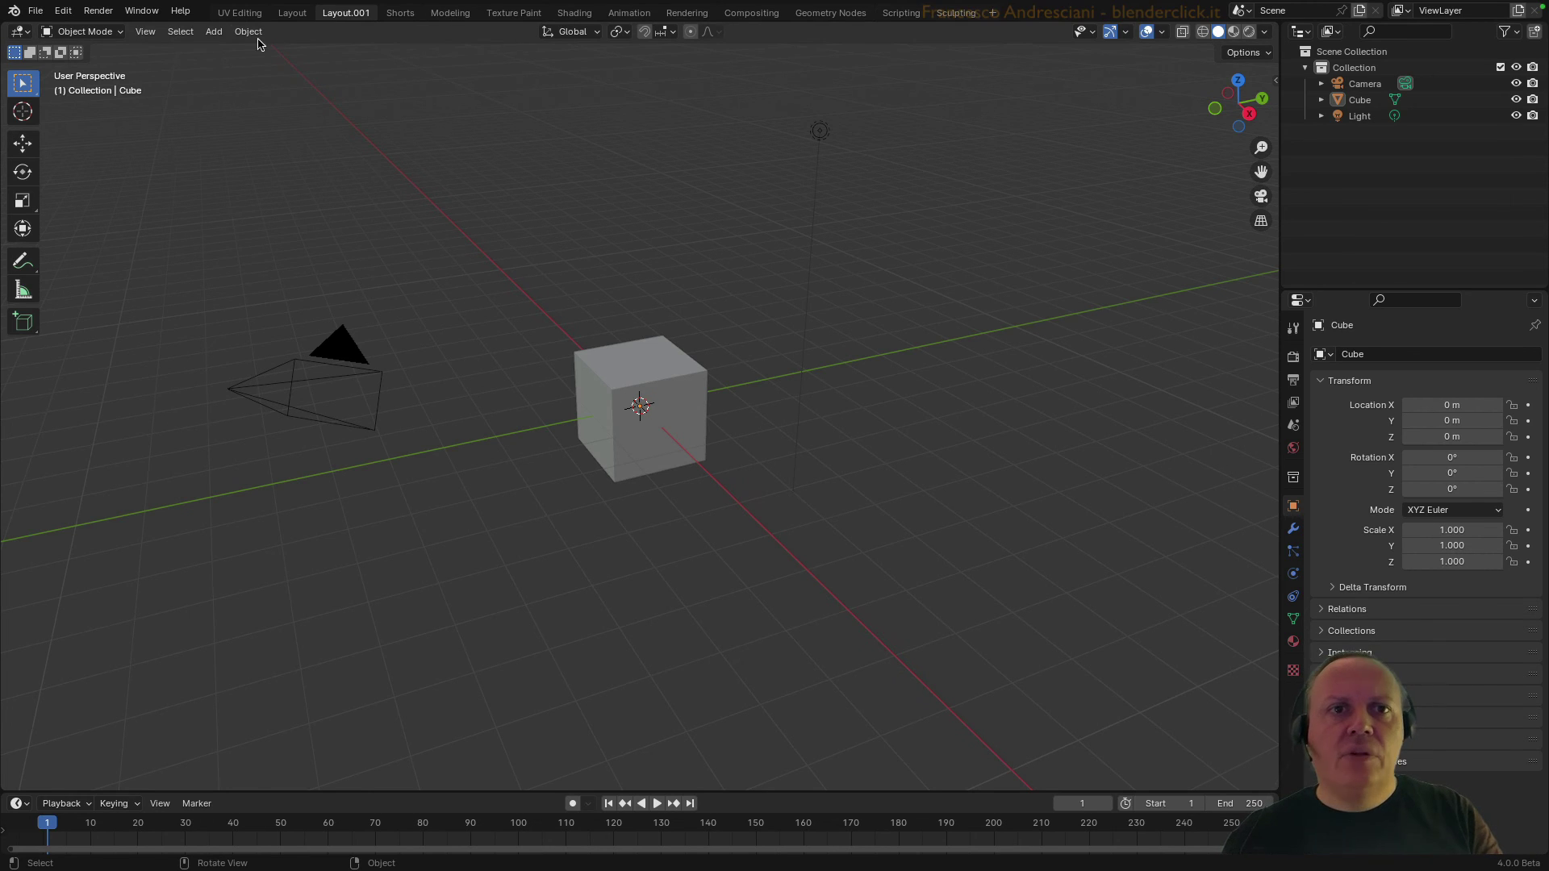
{"action": "double_click", "coordinate": [337, 13]}
{"action": "type", "text": "Fra"}
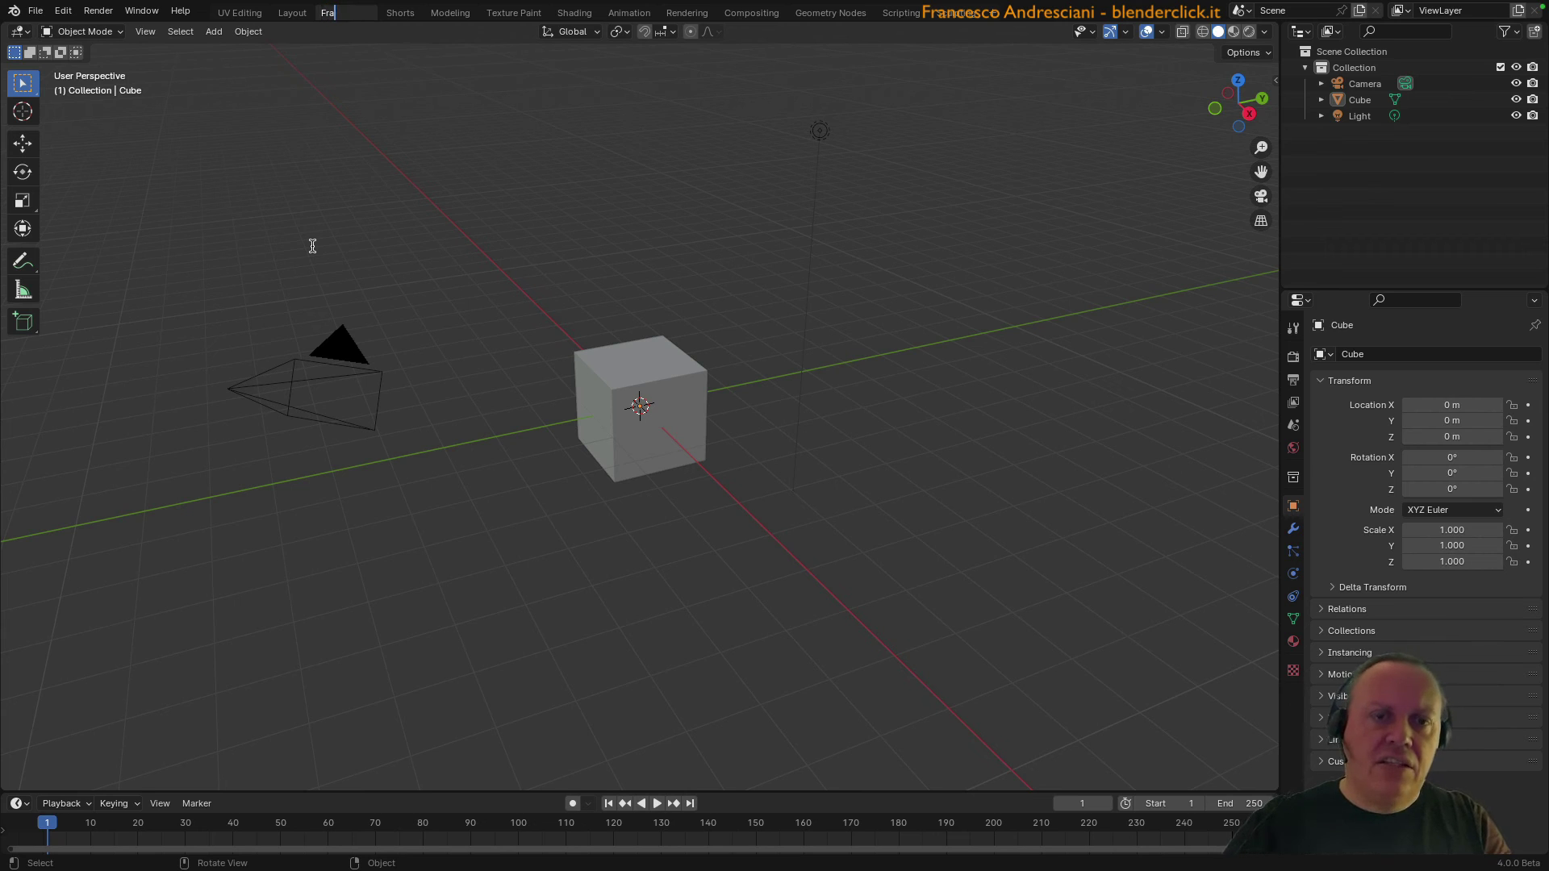
{"action": "type", "text": "ncesco"}
{"action": "key", "text": "Return"}
Step: Split the viewport horizontally and make the lower area an Image Editor
{"action": "left_click_drag", "start_coordinate": [1272, 29], "coordinate": [1272, 384]}
{"action": "left_click", "coordinate": [16, 395]}
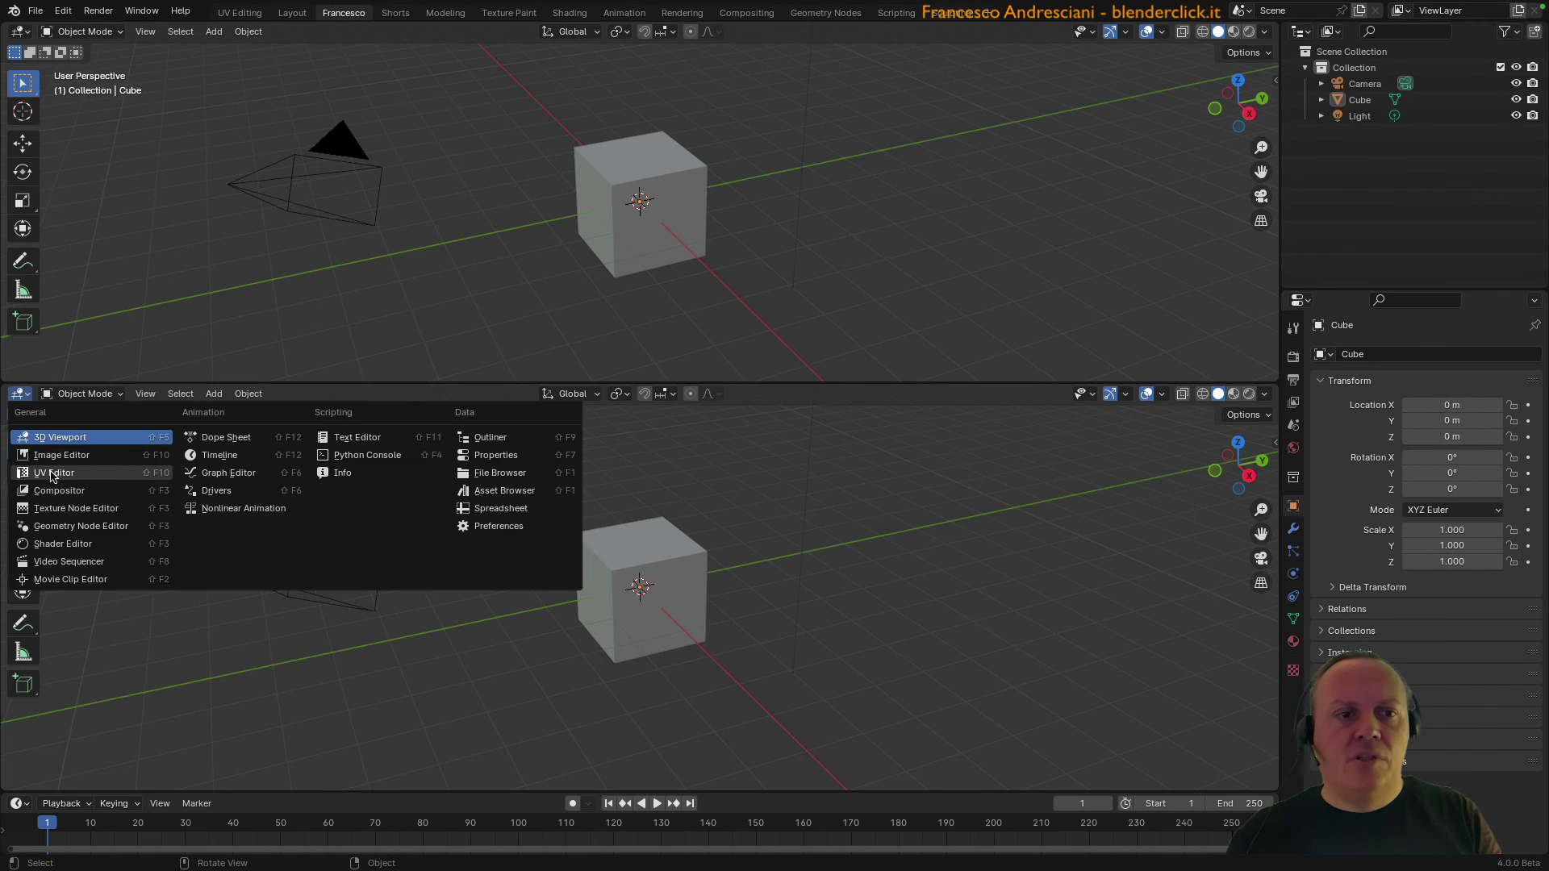
{"action": "left_click", "coordinate": [64, 456]}
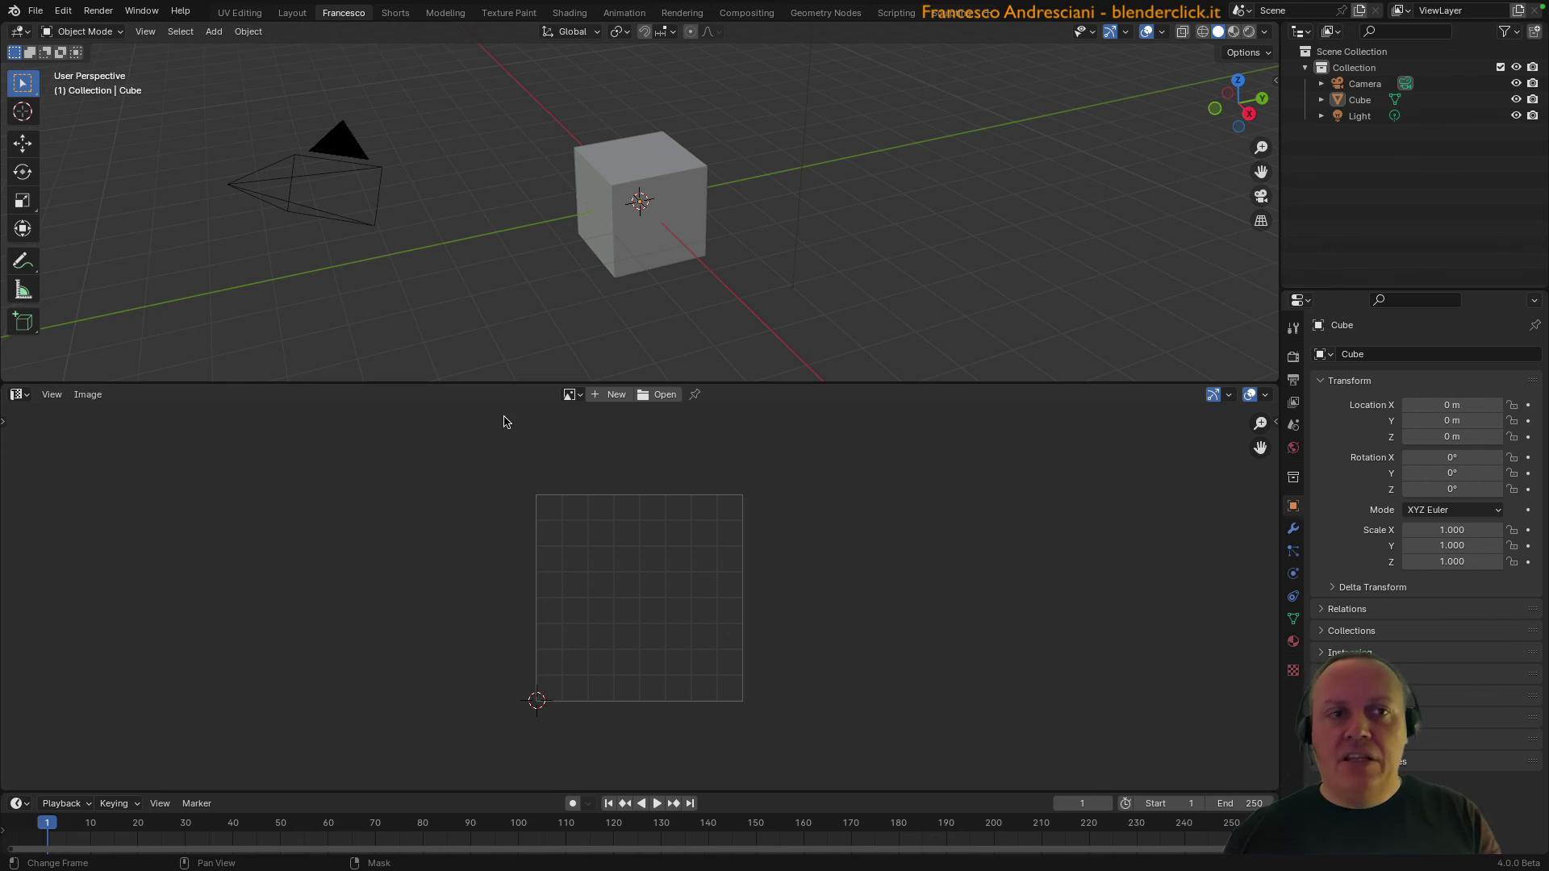
Step: Save the current setup, including the Francesco workspace, as the startup file
{"action": "left_click", "coordinate": [36, 12]}
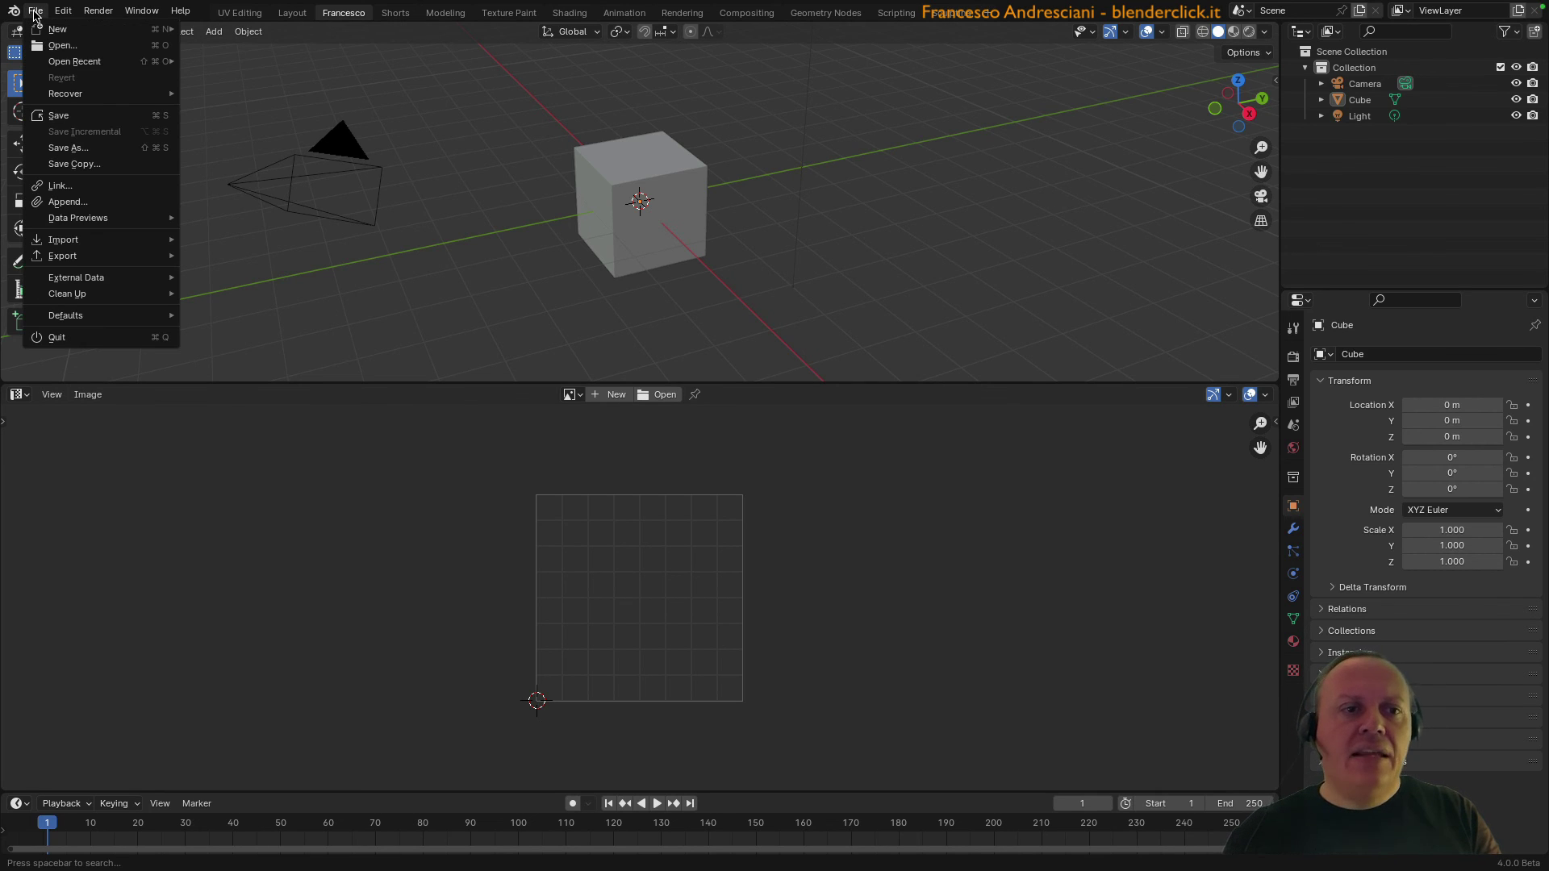
{"action": "mouse_move", "coordinate": [67, 315]}
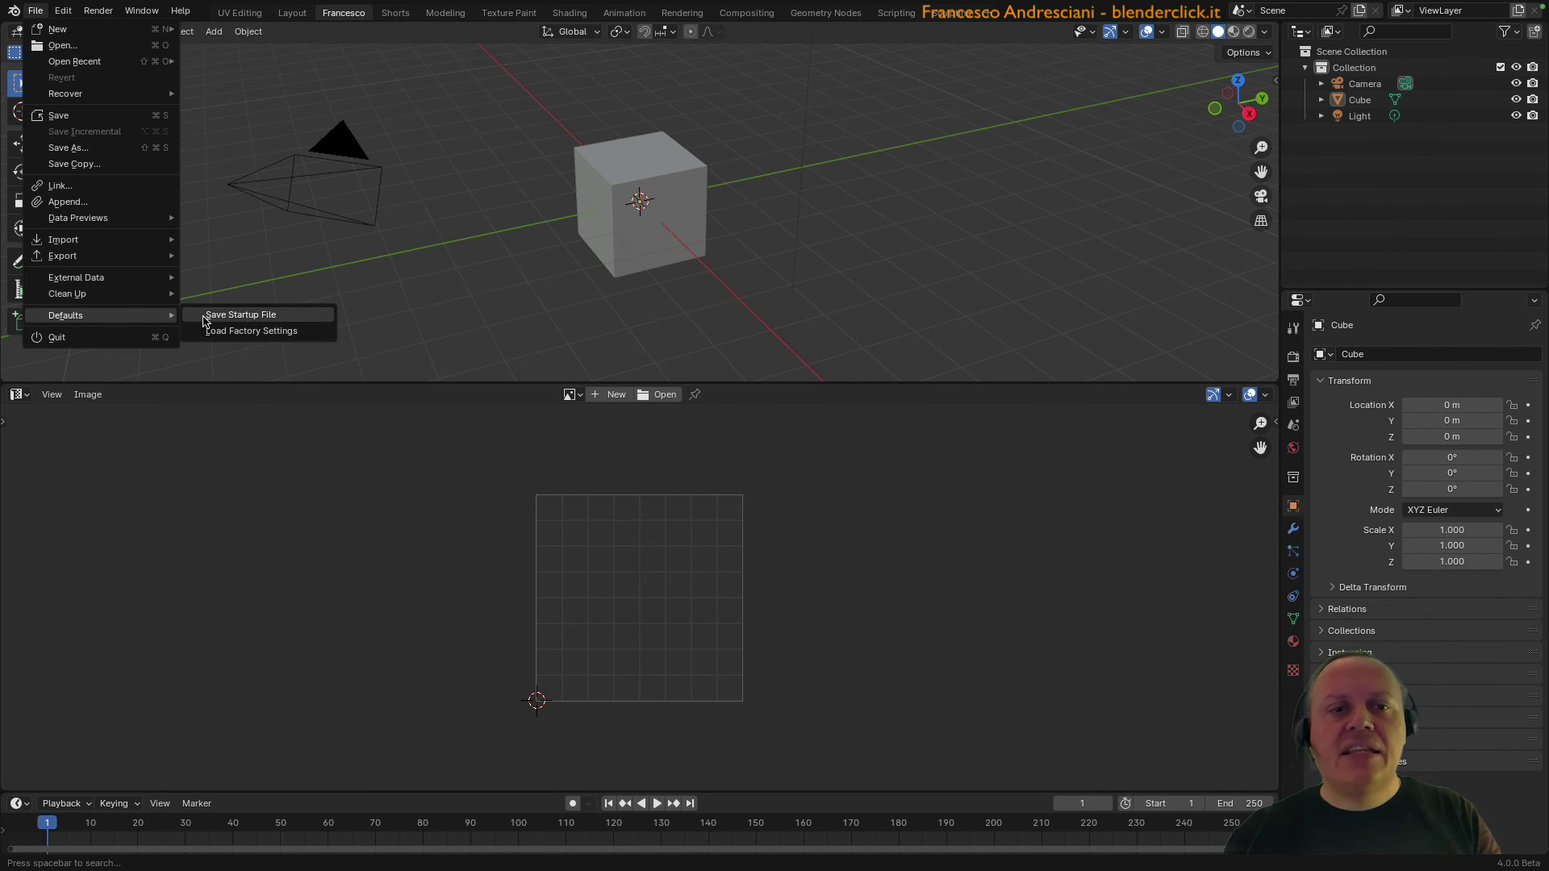
{"action": "left_click", "coordinate": [201, 316]}
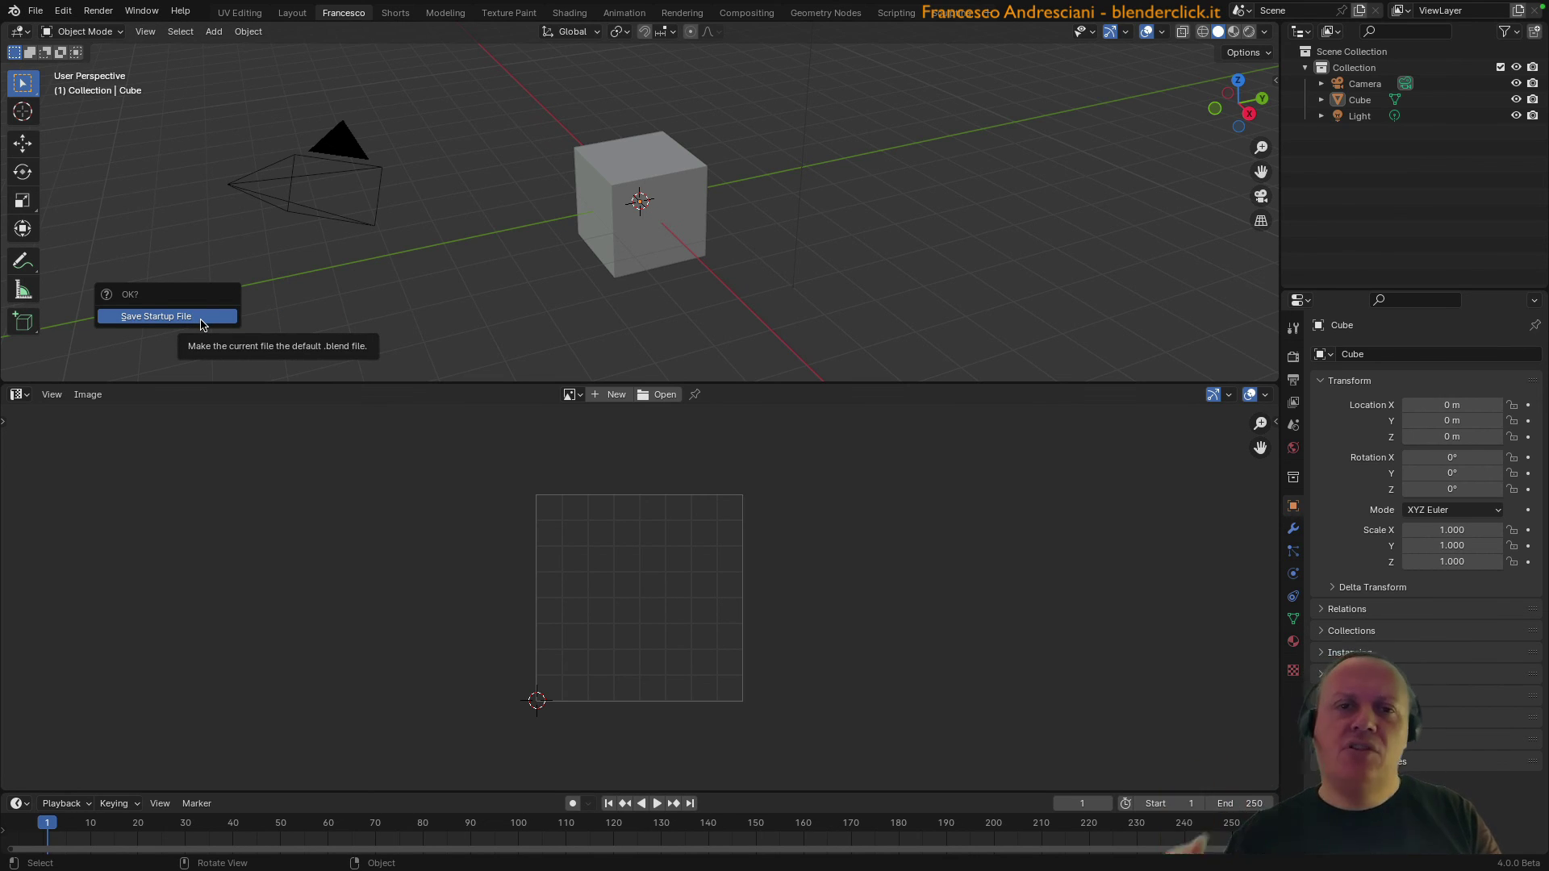
{"action": "left_click", "coordinate": [202, 322]}
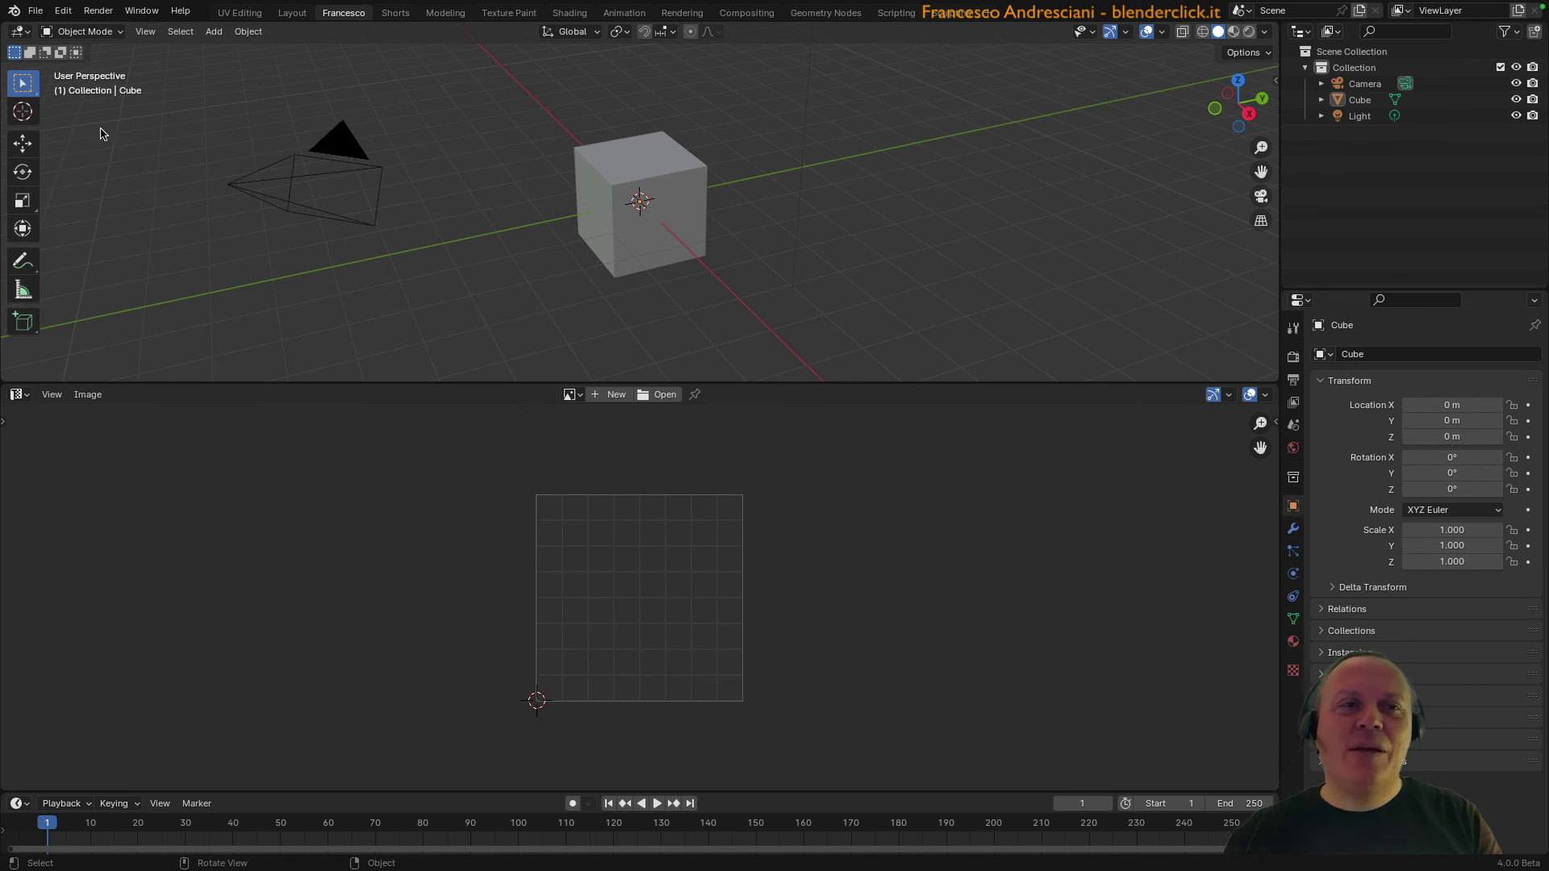
Step: Start a new General file without saving changes
{"action": "left_click", "coordinate": [35, 10]}
{"action": "mouse_move", "coordinate": [56, 27]}
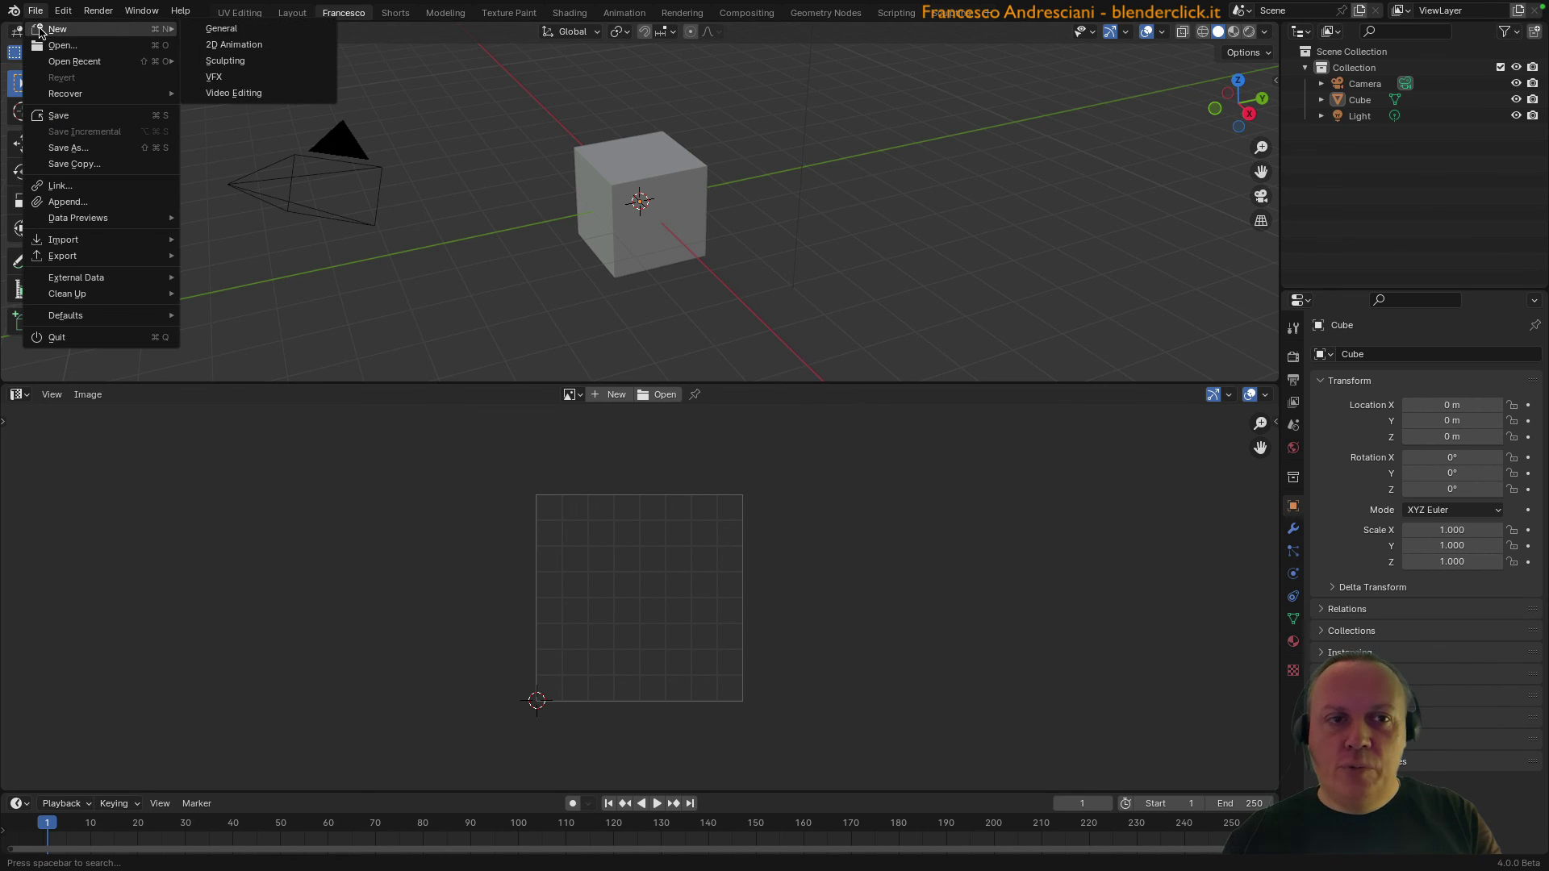
{"action": "left_click", "coordinate": [202, 32]}
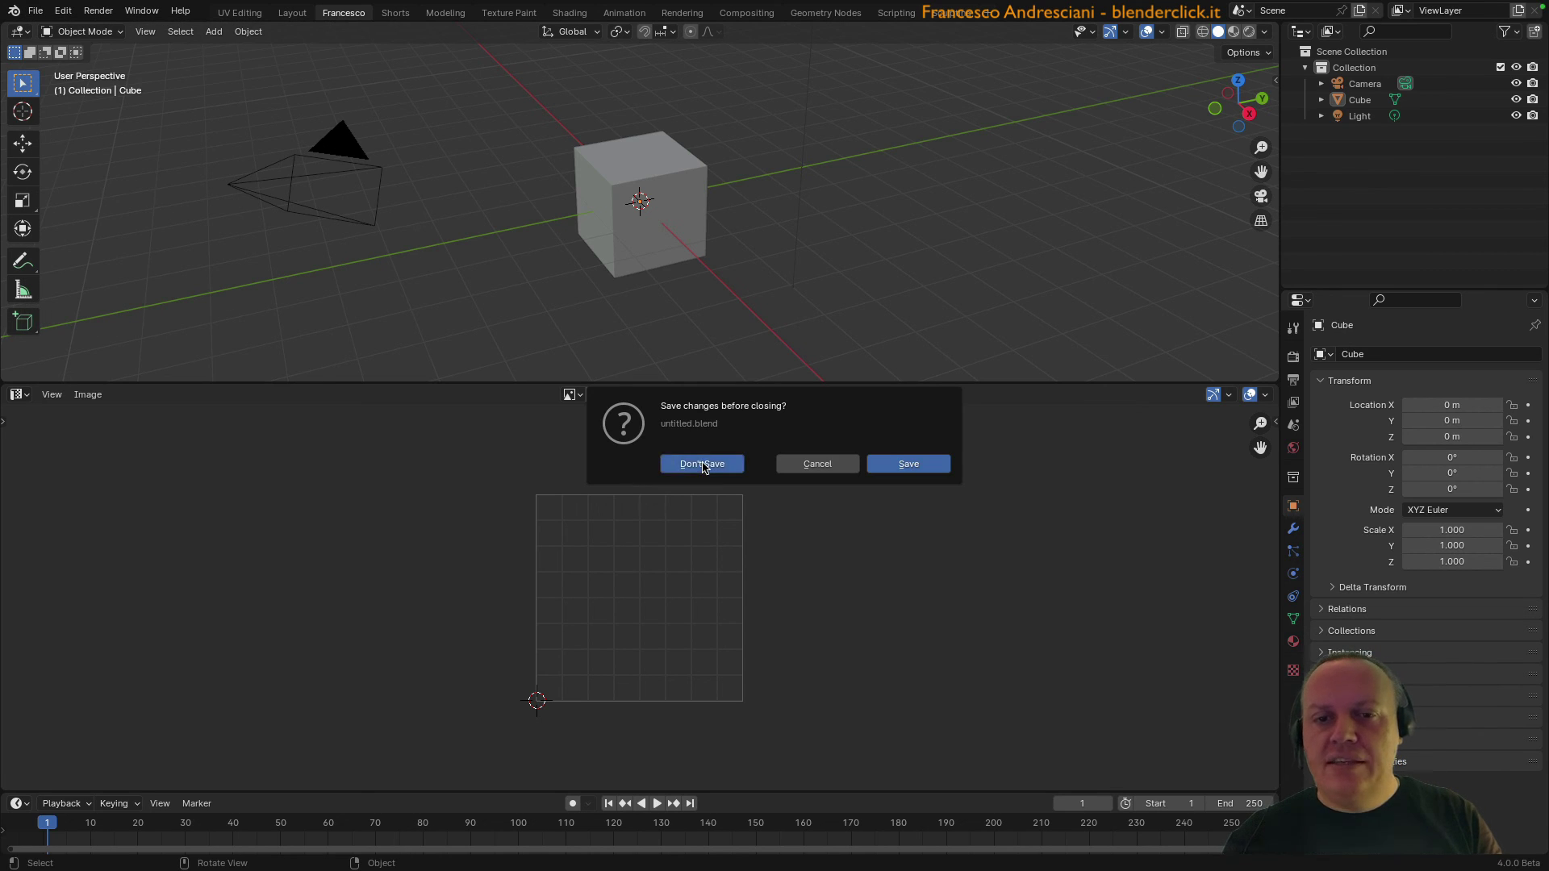
{"action": "left_click", "coordinate": [703, 464]}
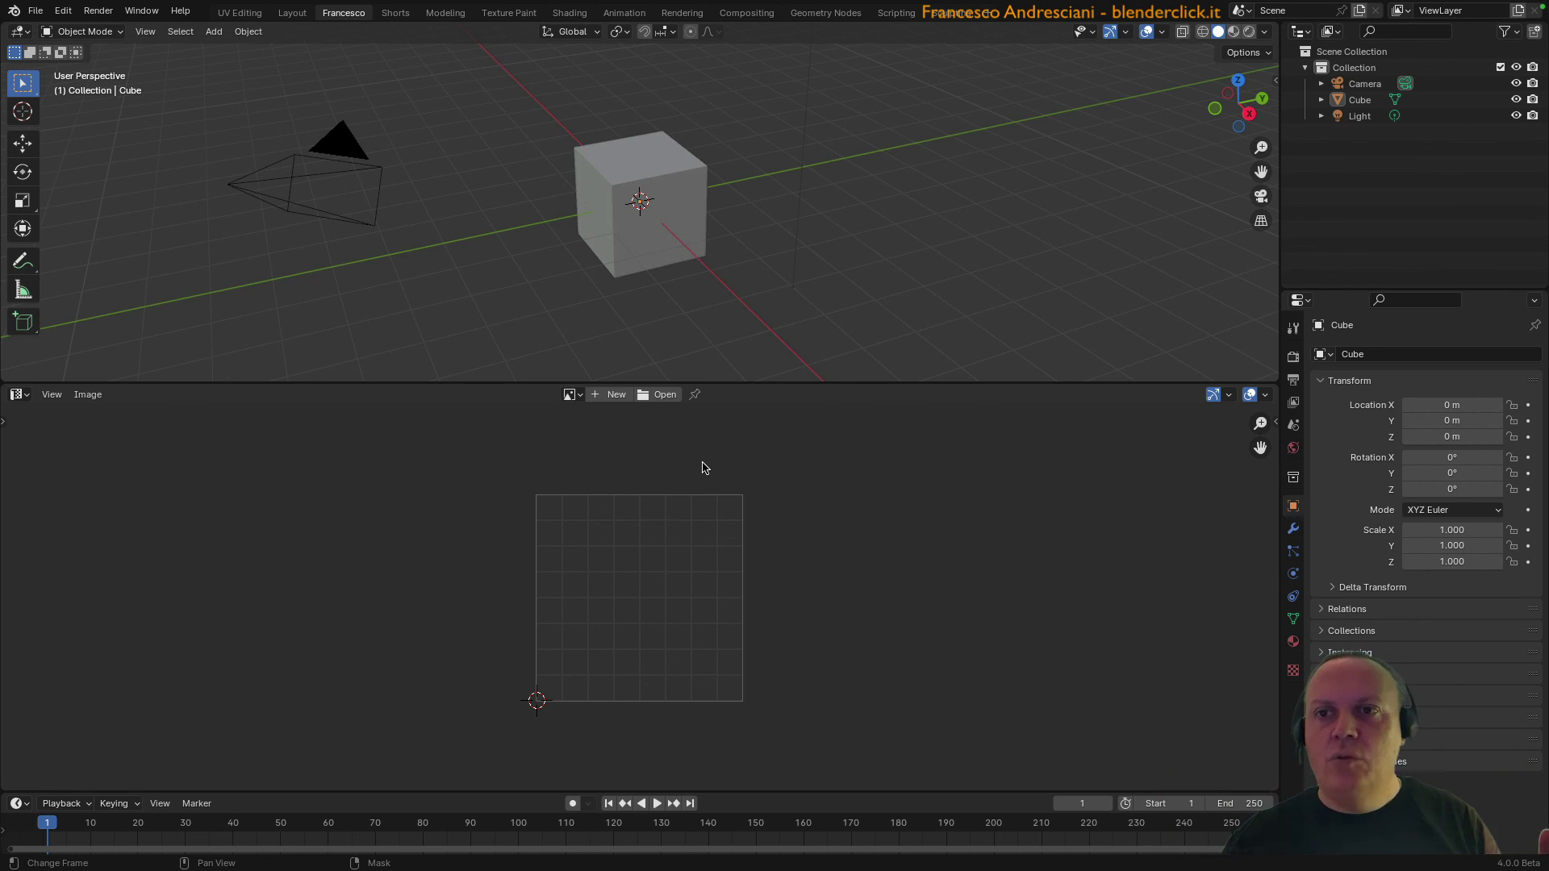
Step: Replace the default cube with a UV sphere at the origin
{"action": "left_click", "coordinate": [597, 187]}
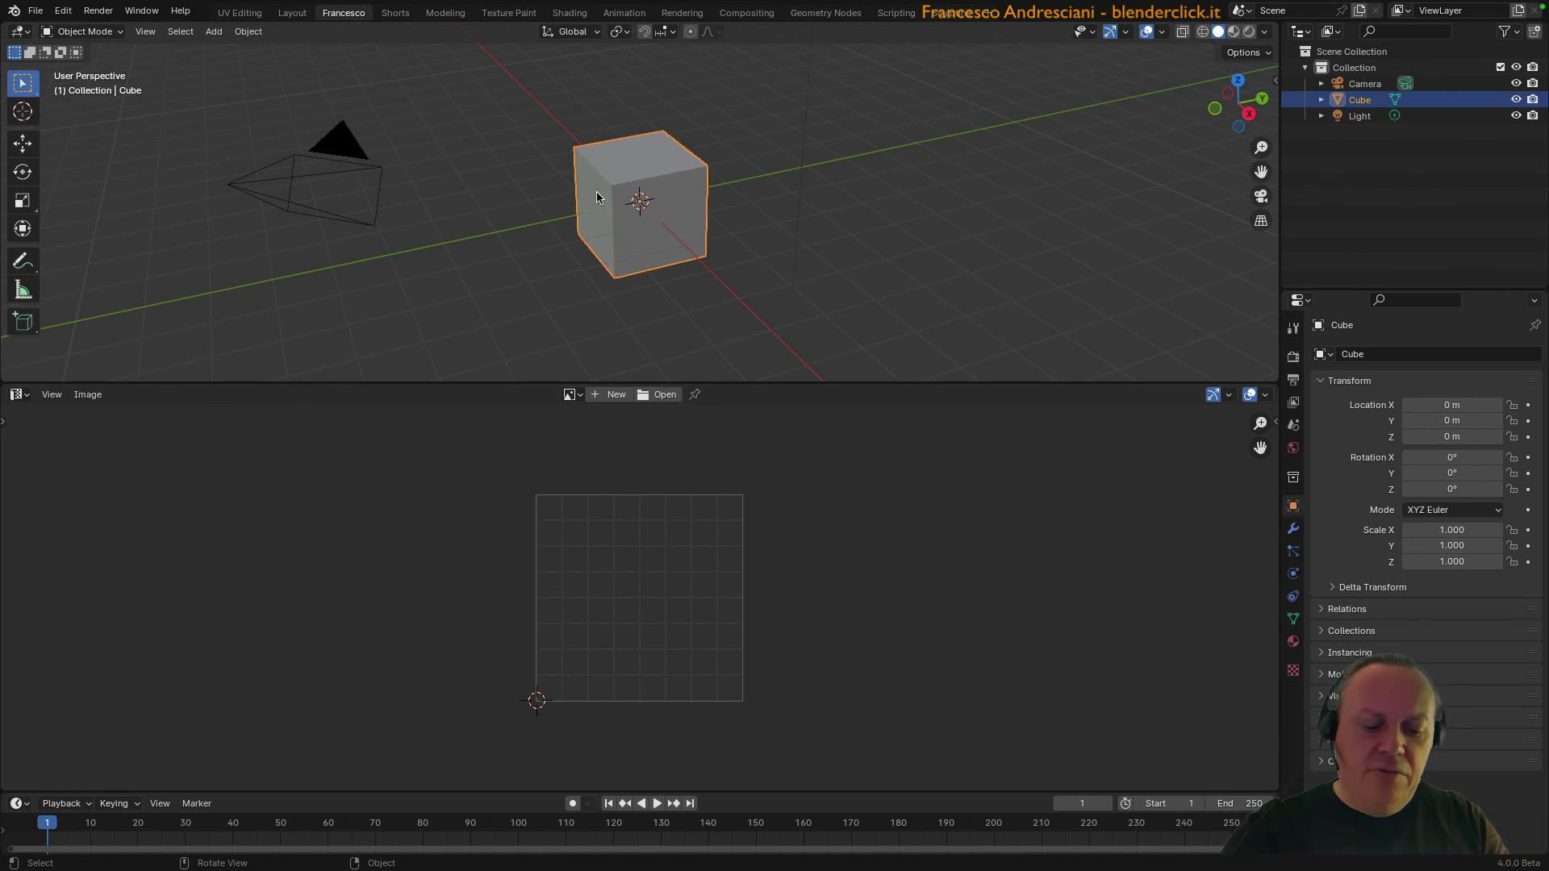
{"action": "key", "text": "Delete"}
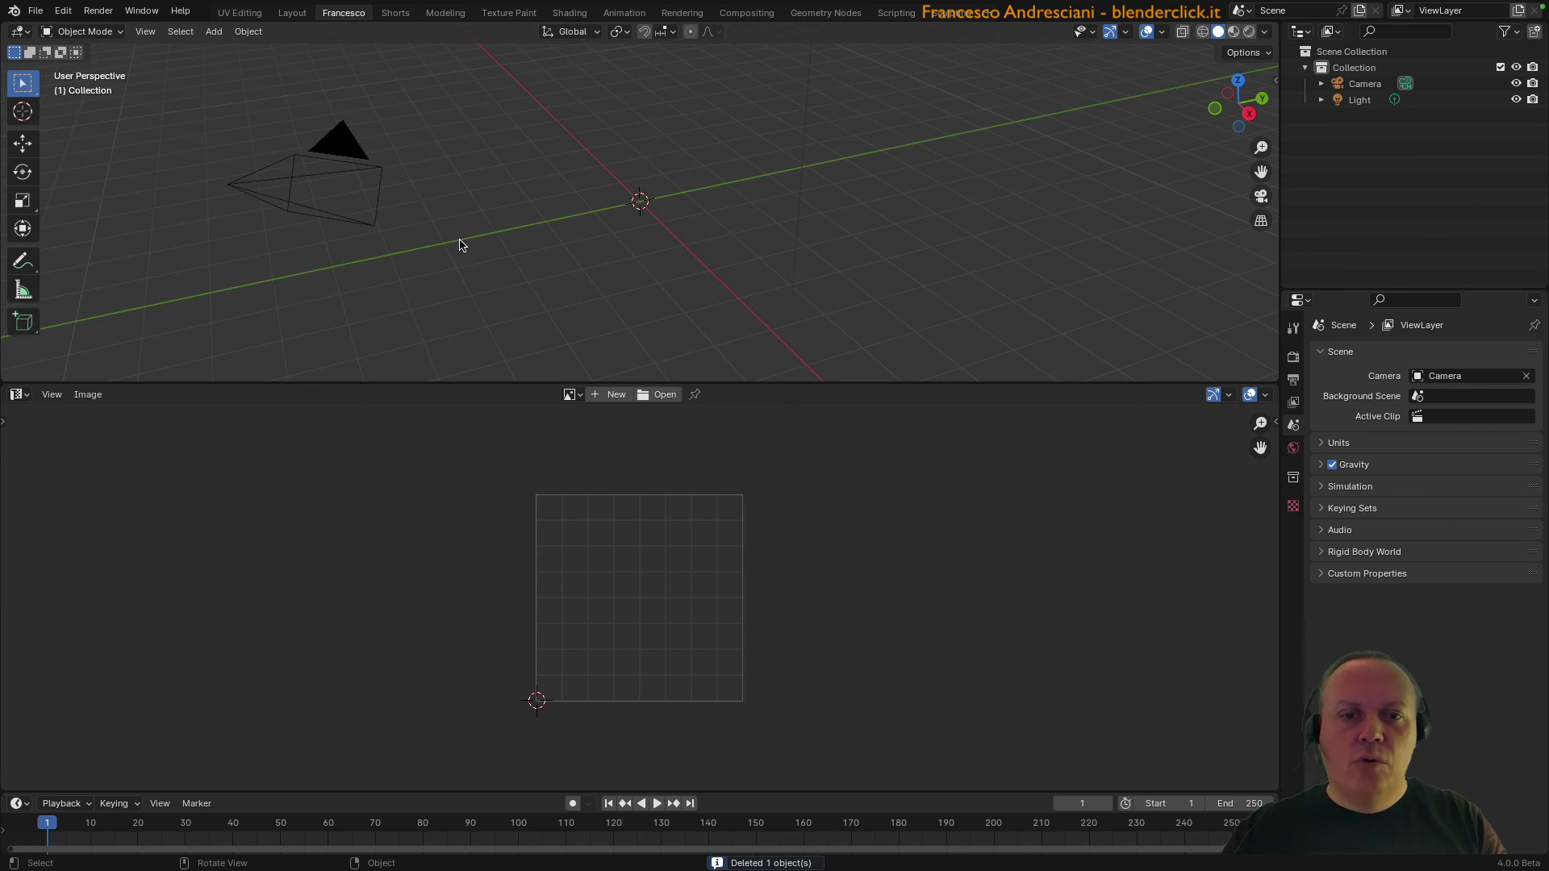
{"action": "key", "text": "shift+a"}
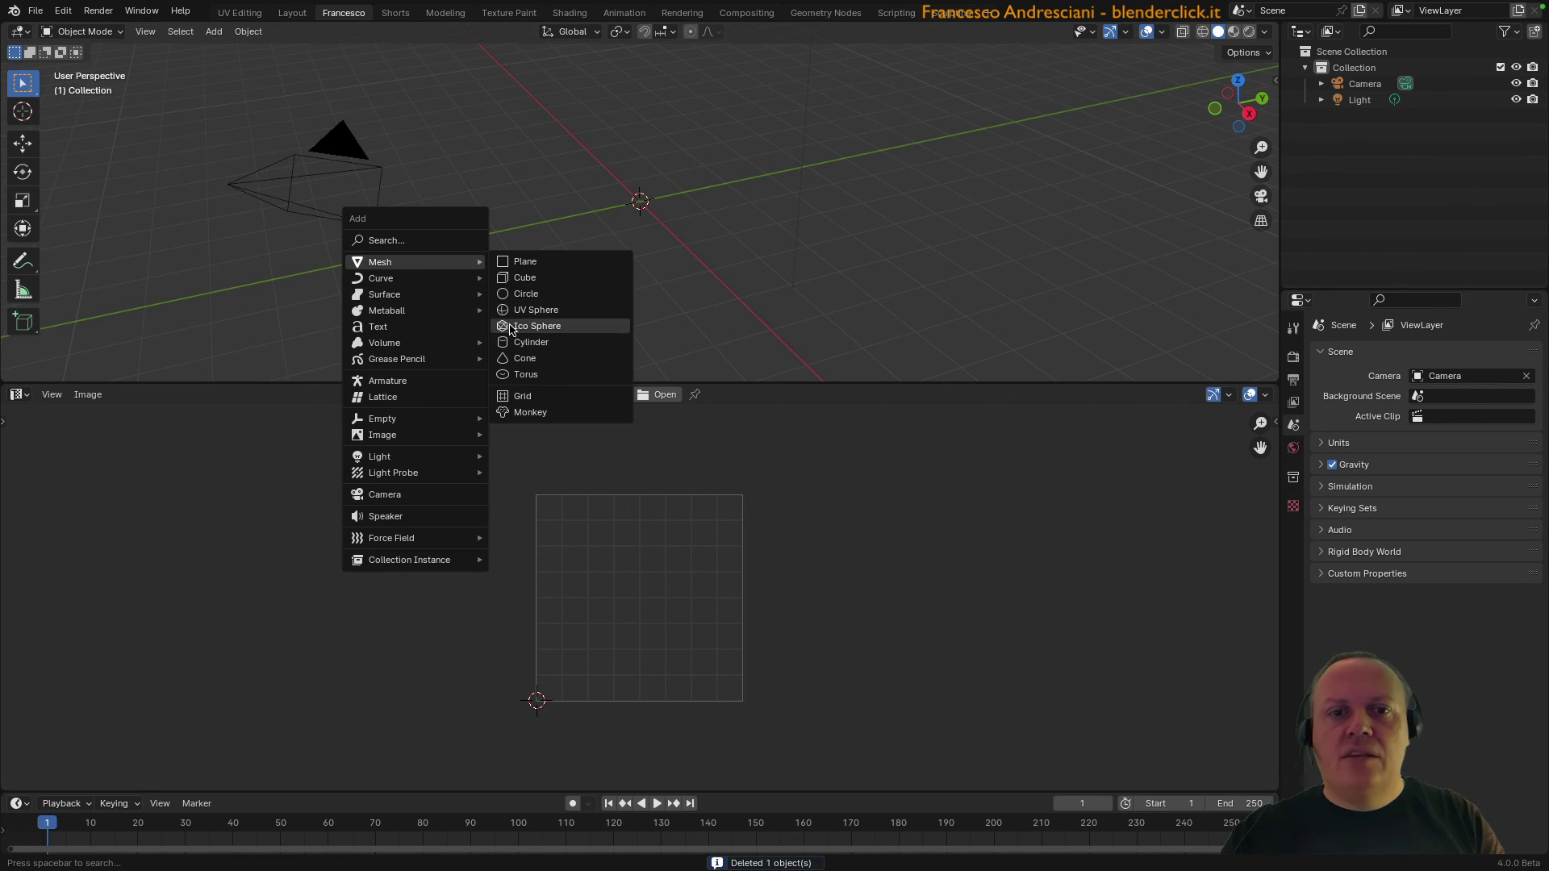
{"action": "left_click", "coordinate": [510, 314]}
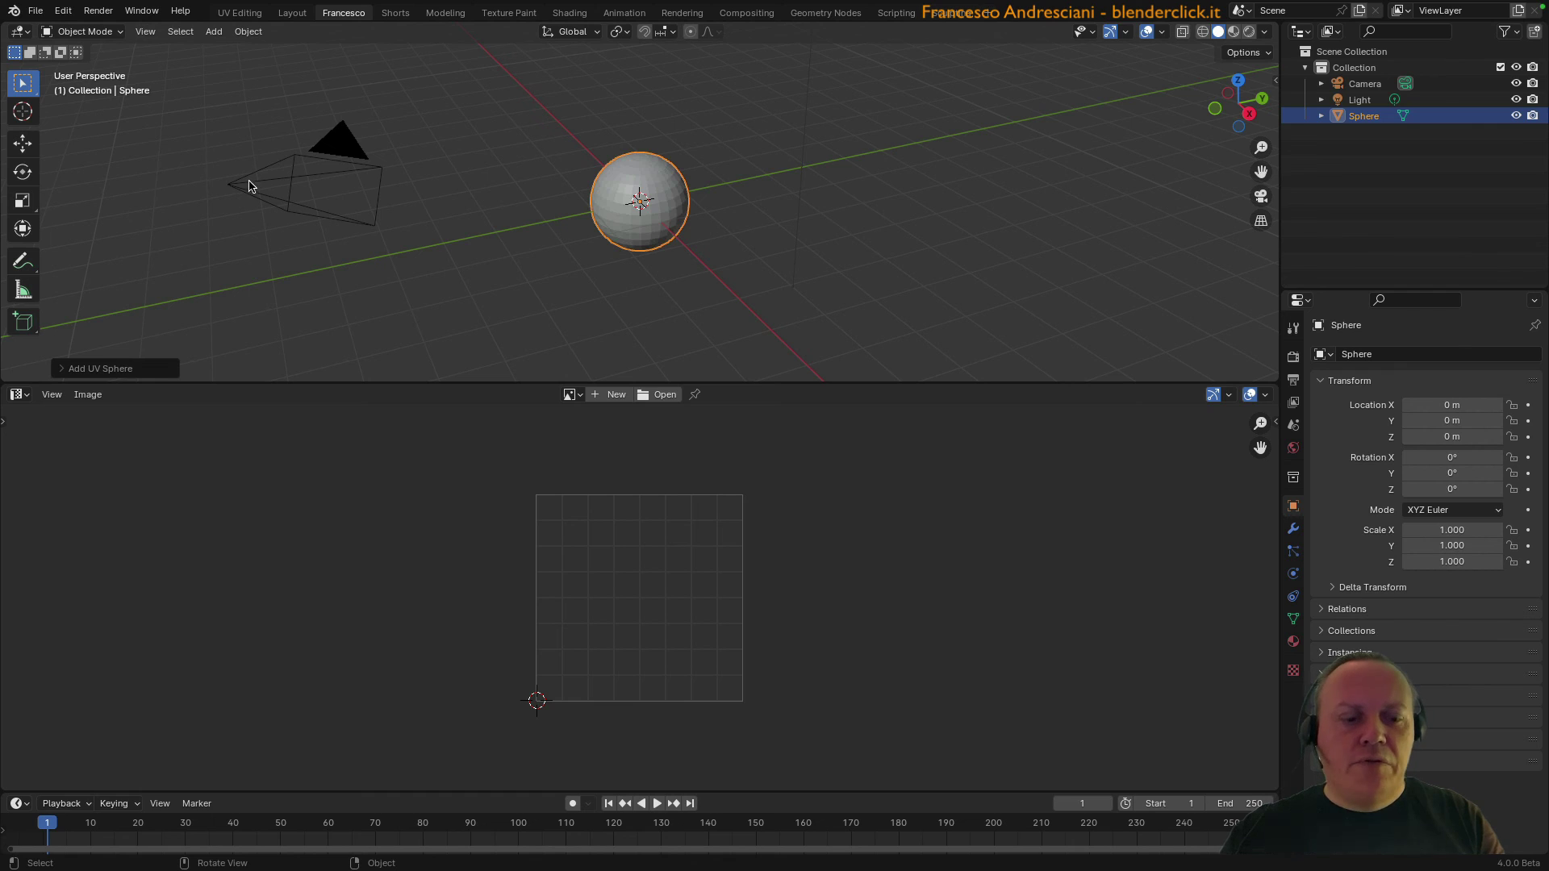
Step: Start another new General file, discarding the sphere scene
{"action": "left_click", "coordinate": [35, 11]}
{"action": "mouse_move", "coordinate": [58, 27]}
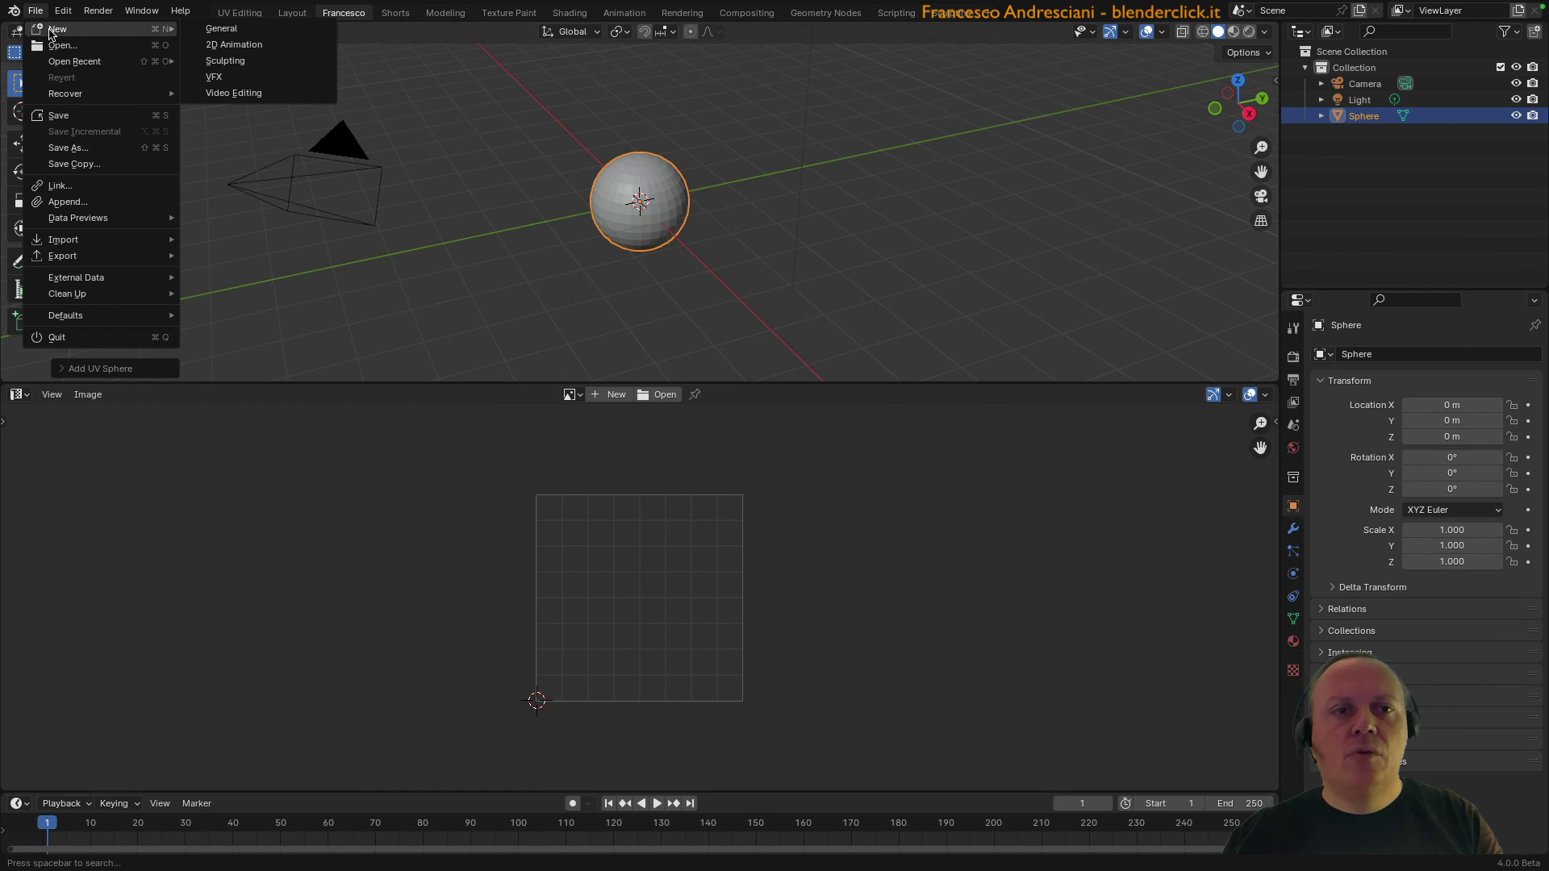
{"action": "left_click", "coordinate": [222, 29]}
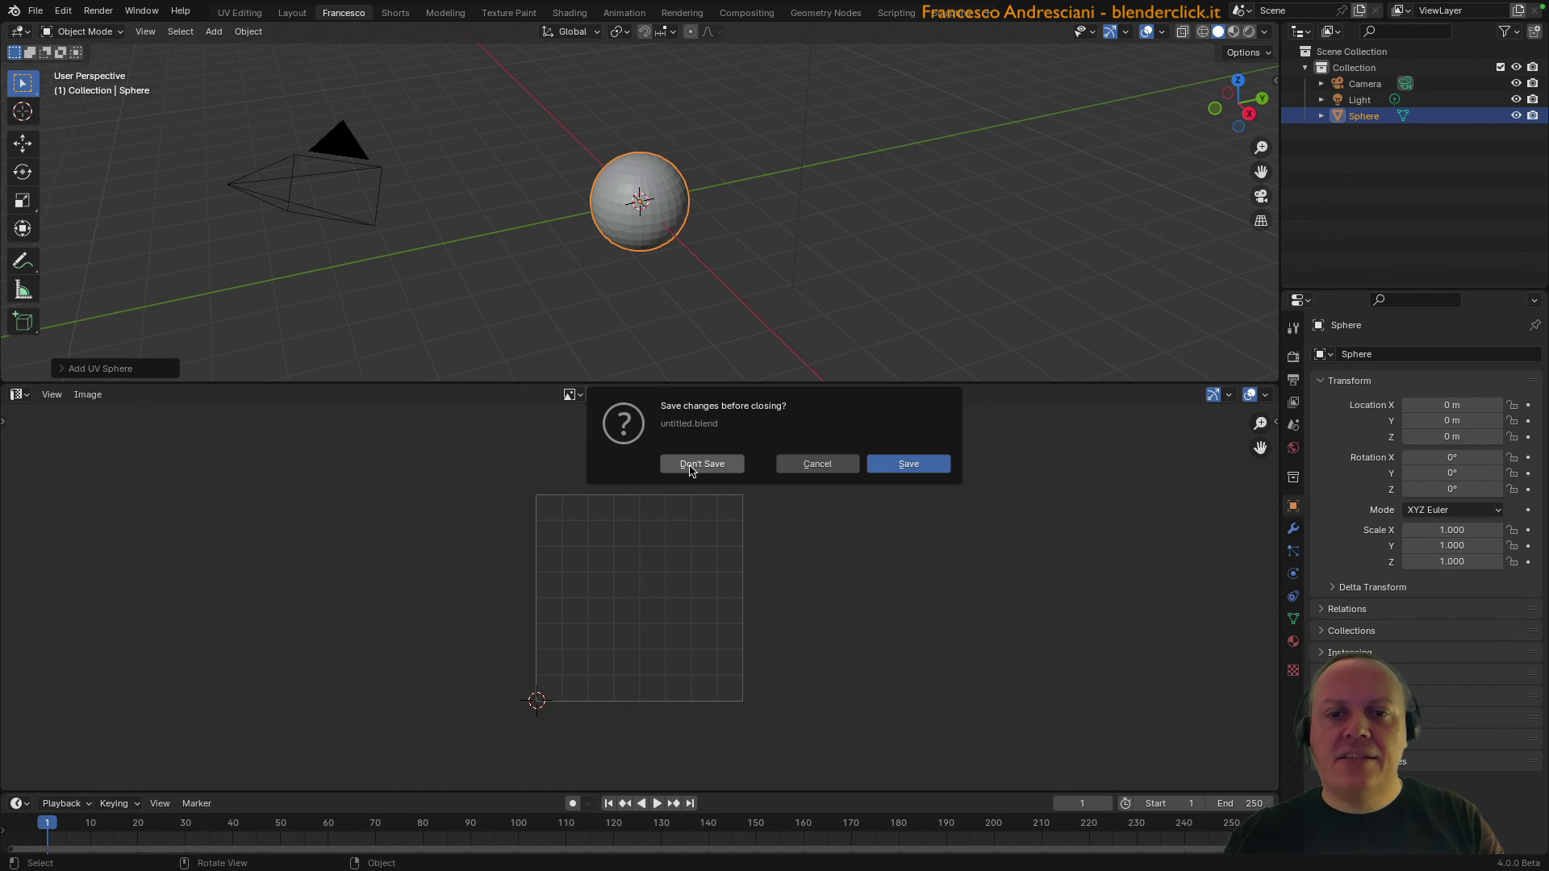
{"action": "left_click", "coordinate": [690, 465]}
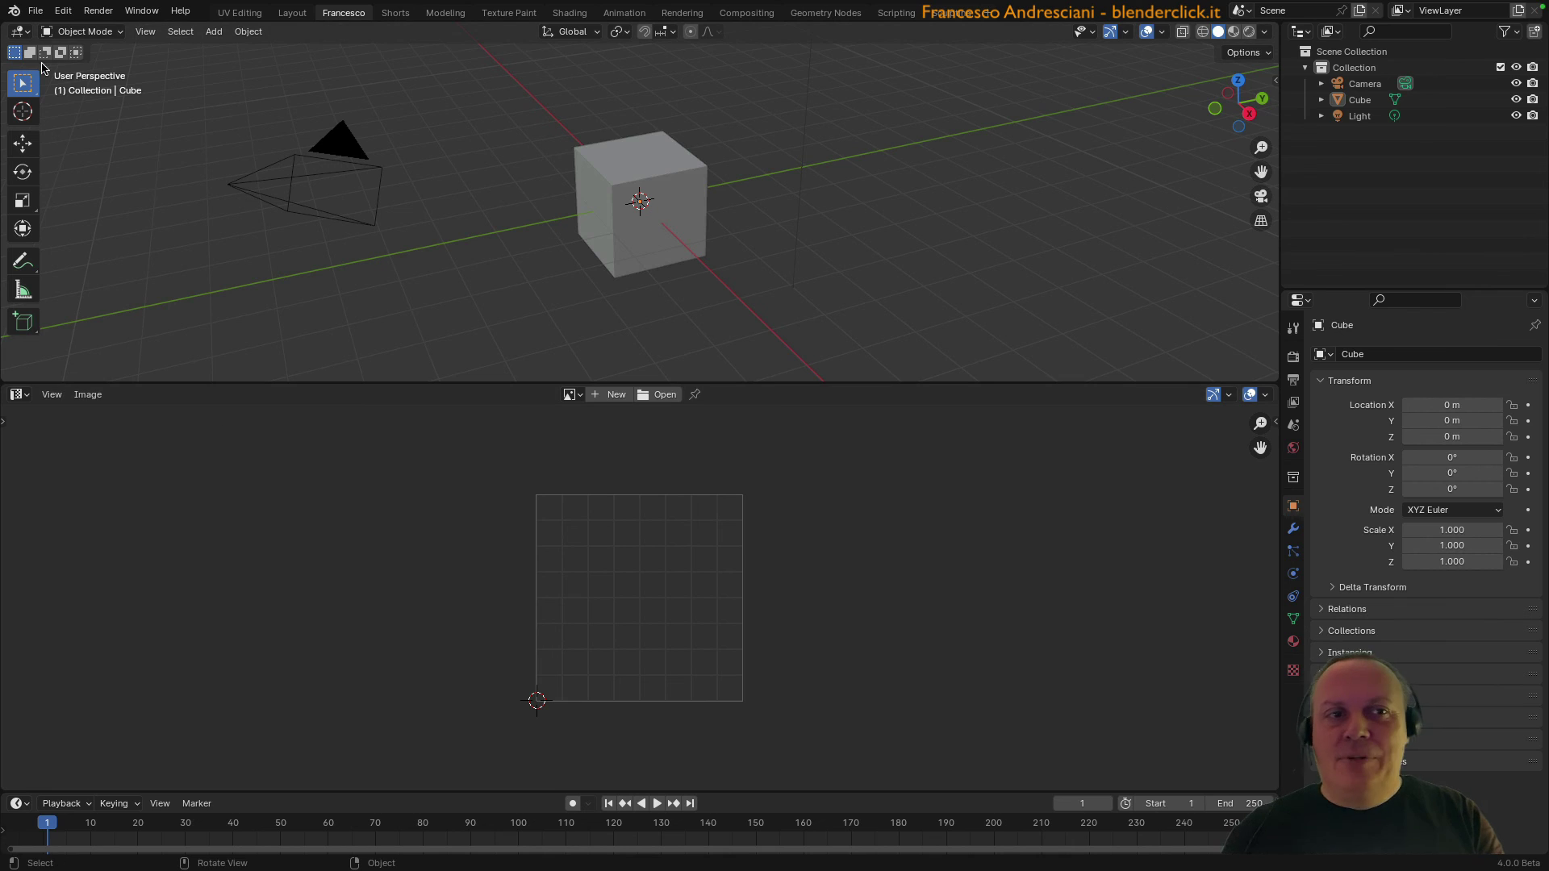
Step: Load Factory Settings and confirm the reset
{"action": "left_click", "coordinate": [35, 17]}
{"action": "mouse_move", "coordinate": [65, 314]}
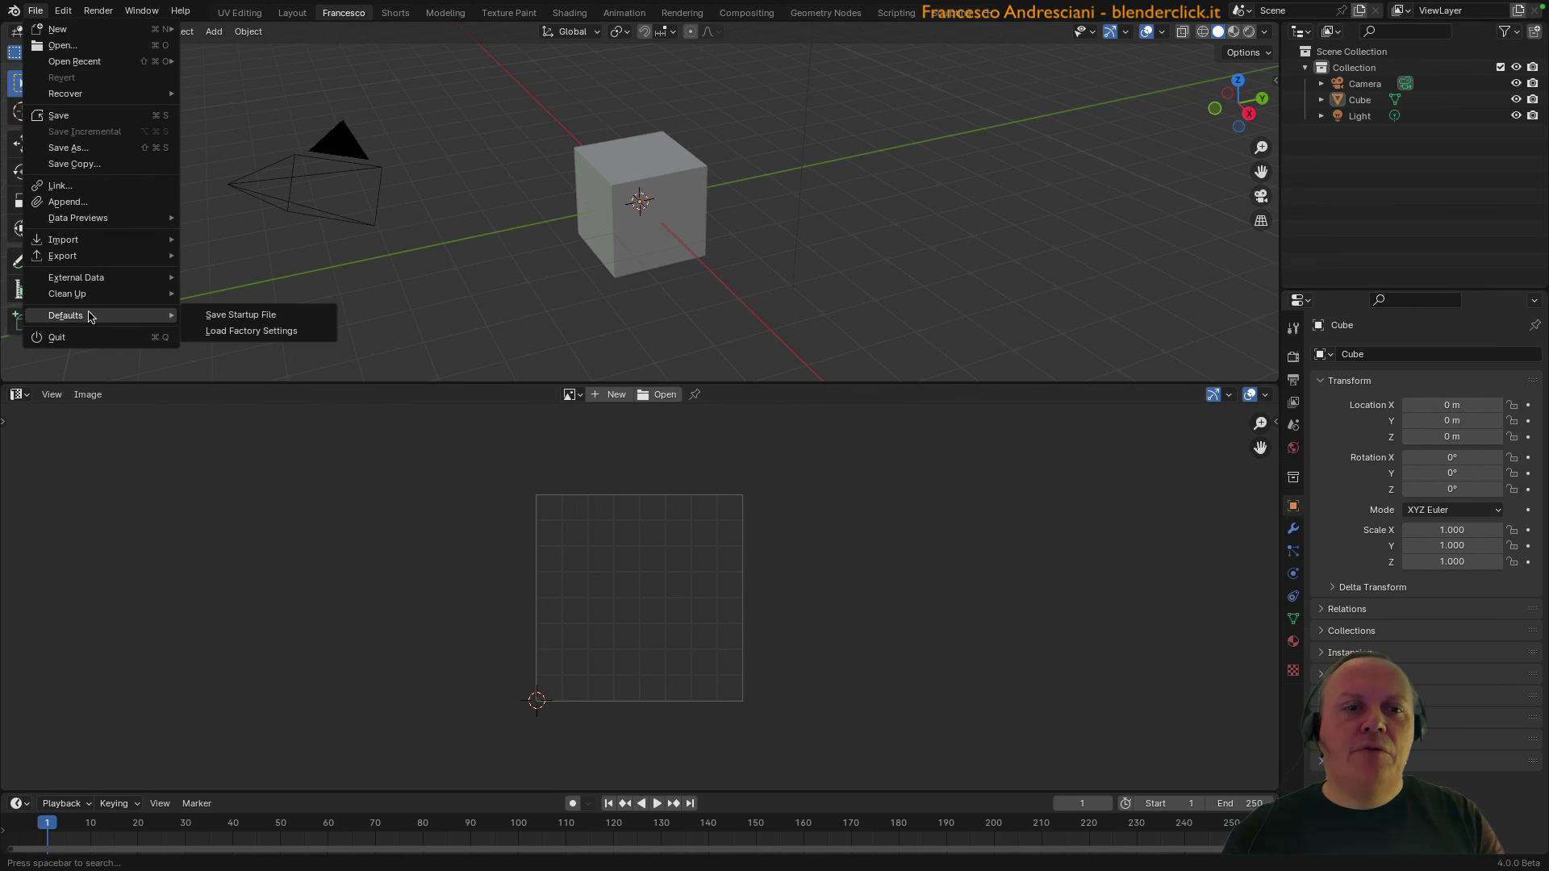
{"action": "left_click", "coordinate": [260, 338]}
{"action": "left_click", "coordinate": [226, 341]}
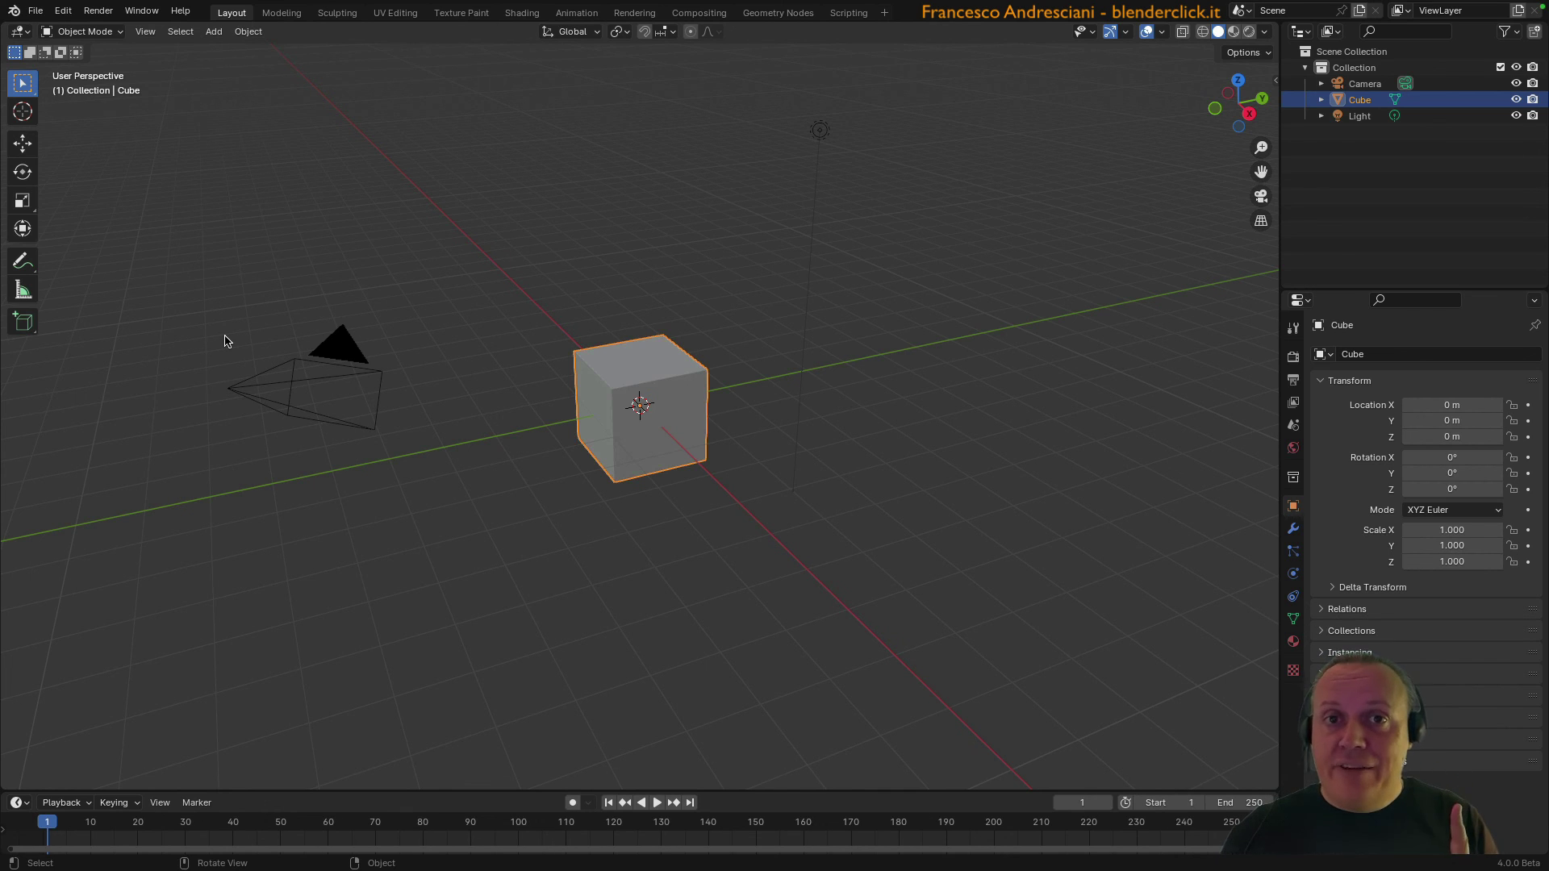
Step: Split the viewport side by side, then duplicate the workspace as 'Francesco'
{"action": "left_click_drag", "start_coordinate": [1274, 30], "coordinate": [613, 31]}
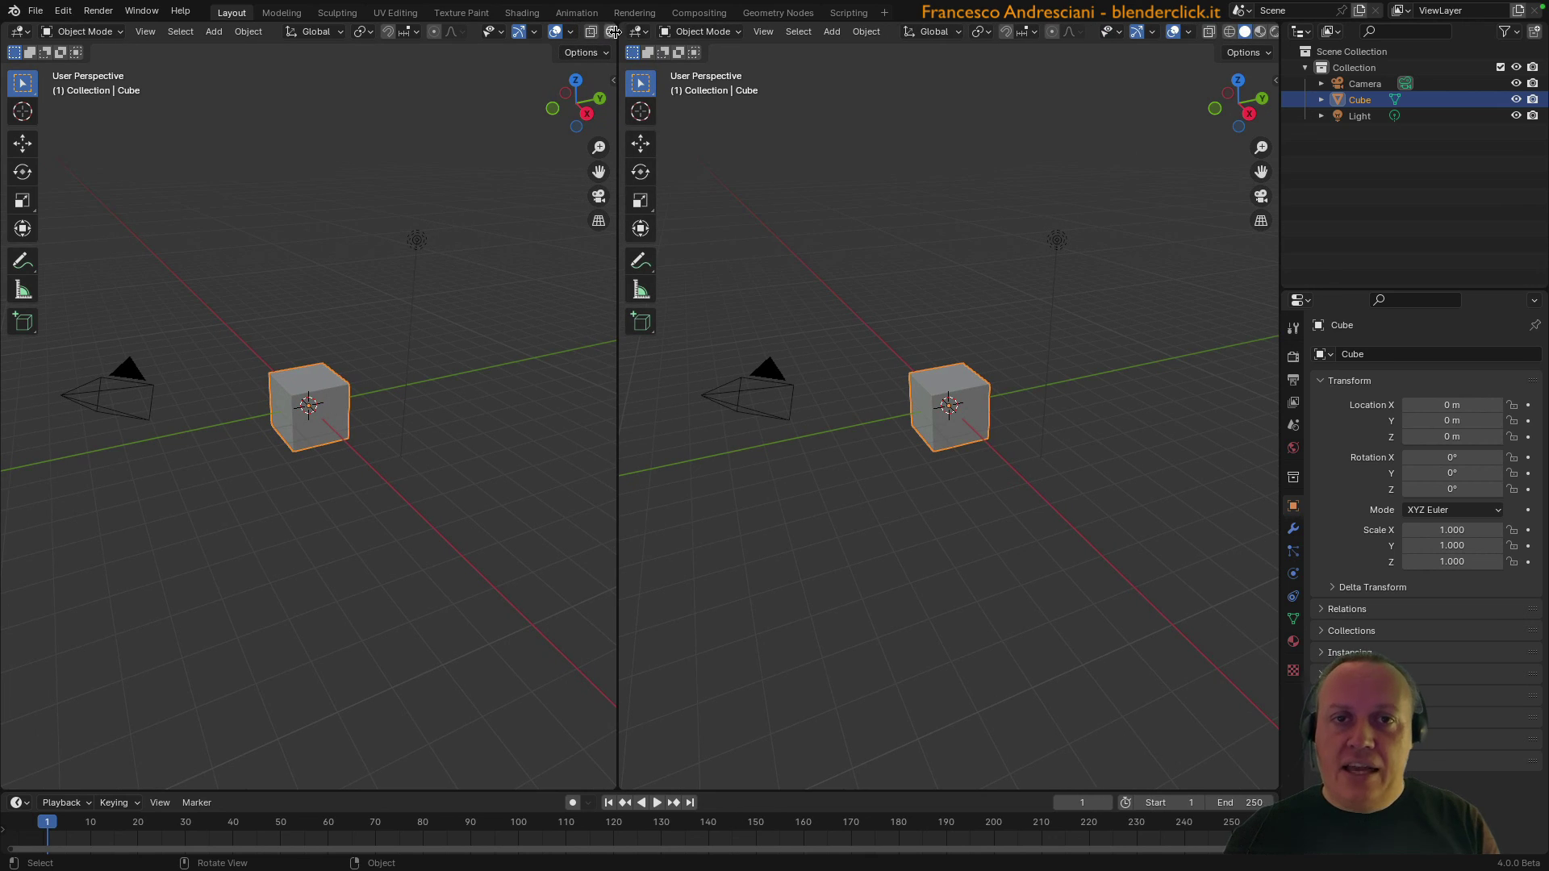
{"action": "left_click", "coordinate": [885, 18]}
{"action": "left_click", "coordinate": [861, 130]}
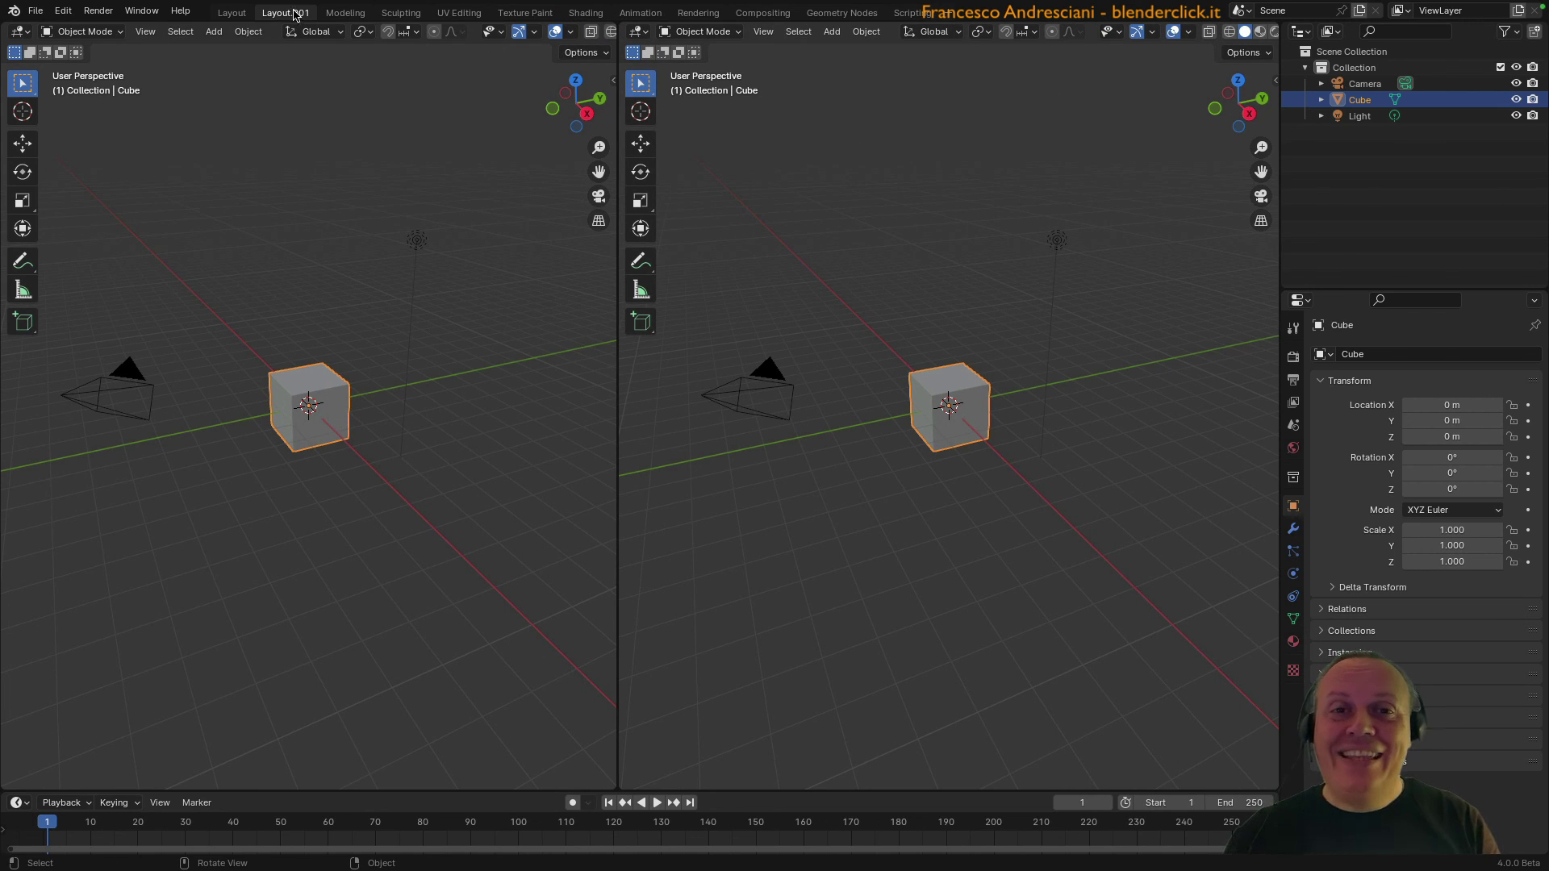
{"action": "type", "text": "Francesco"}
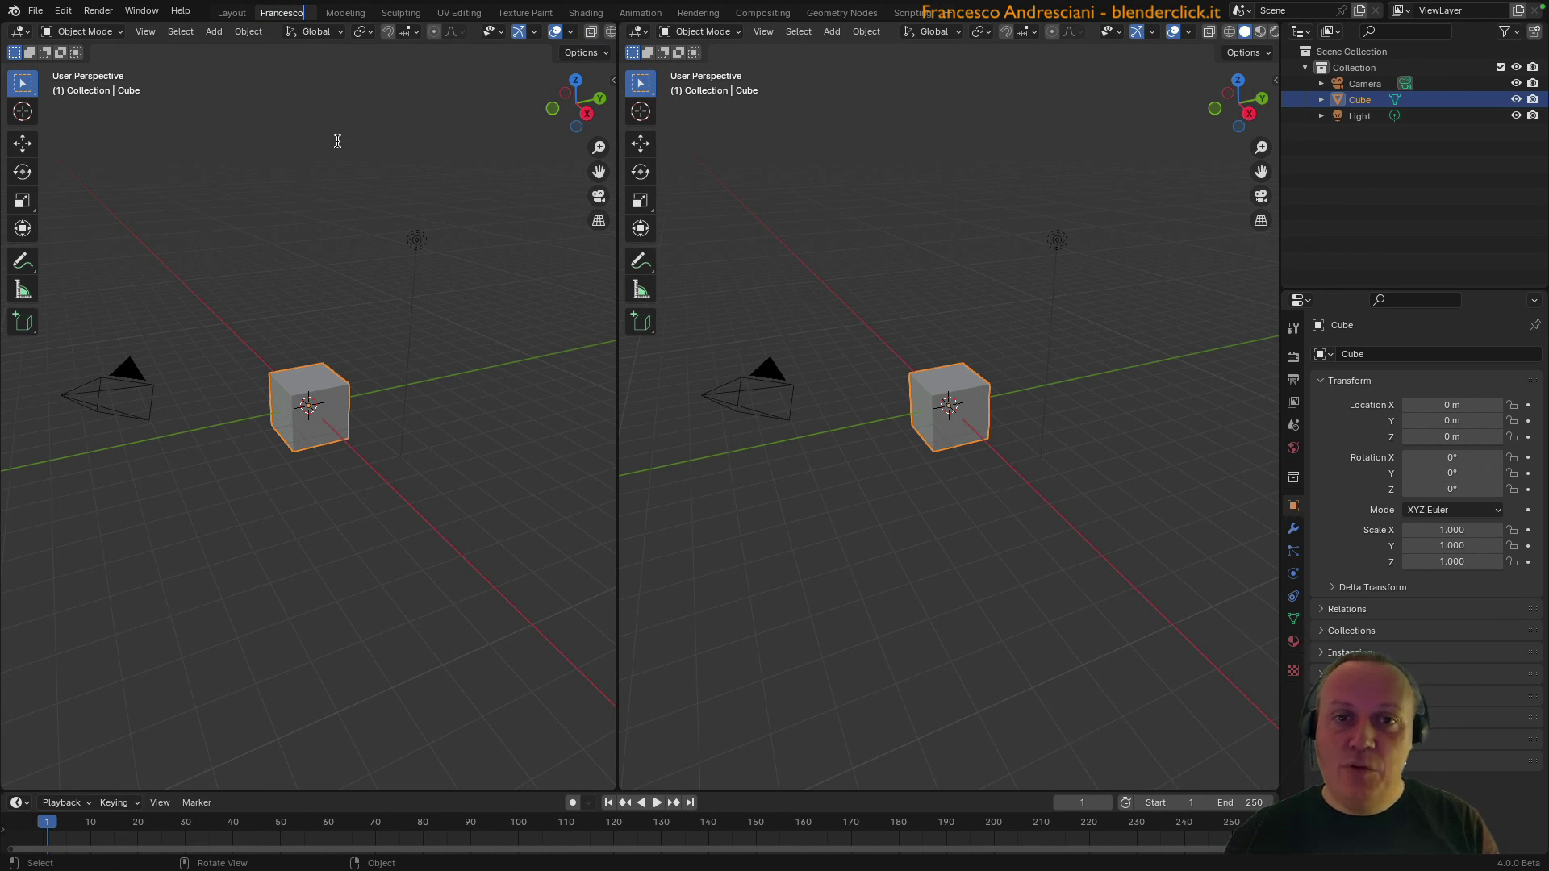
{"action": "key", "text": "Return"}
Step: Split both halves horizontally into four areas and align the dividers
{"action": "right_click", "coordinate": [618, 279]}
{"action": "left_click", "coordinate": [572, 266]}
{"action": "left_click", "coordinate": [323, 363]}
{"action": "right_click", "coordinate": [1279, 278]}
{"action": "left_click", "coordinate": [1235, 267]}
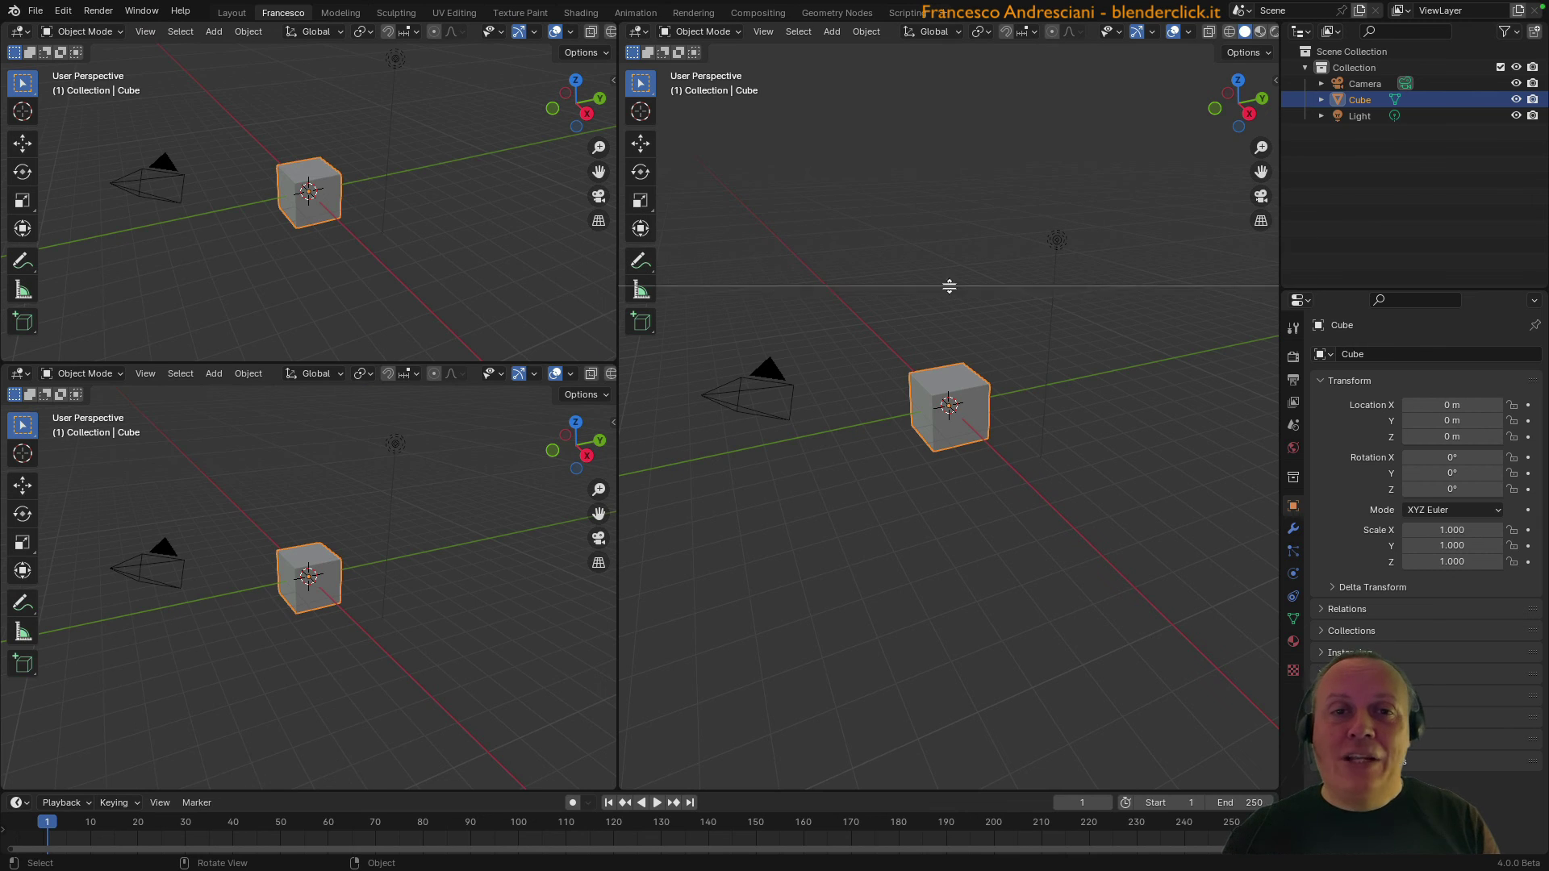
{"action": "left_click", "coordinate": [949, 363]}
{"action": "left_click_drag", "start_coordinate": [949, 363], "coordinate": [949, 416]}
{"action": "left_click_drag", "start_coordinate": [323, 363], "coordinate": [323, 416]}
{"action": "left_click_drag", "start_coordinate": [618, 218], "coordinate": [639, 218]}
Step: Set the top-right, bottom-left and bottom-right areas to Image Editor, Compositor and Nonlinear Animation
{"action": "left_click", "coordinate": [660, 32]}
{"action": "left_click", "coordinate": [686, 73]}
{"action": "left_click", "coordinate": [19, 427]}
{"action": "left_click", "coordinate": [48, 468]}
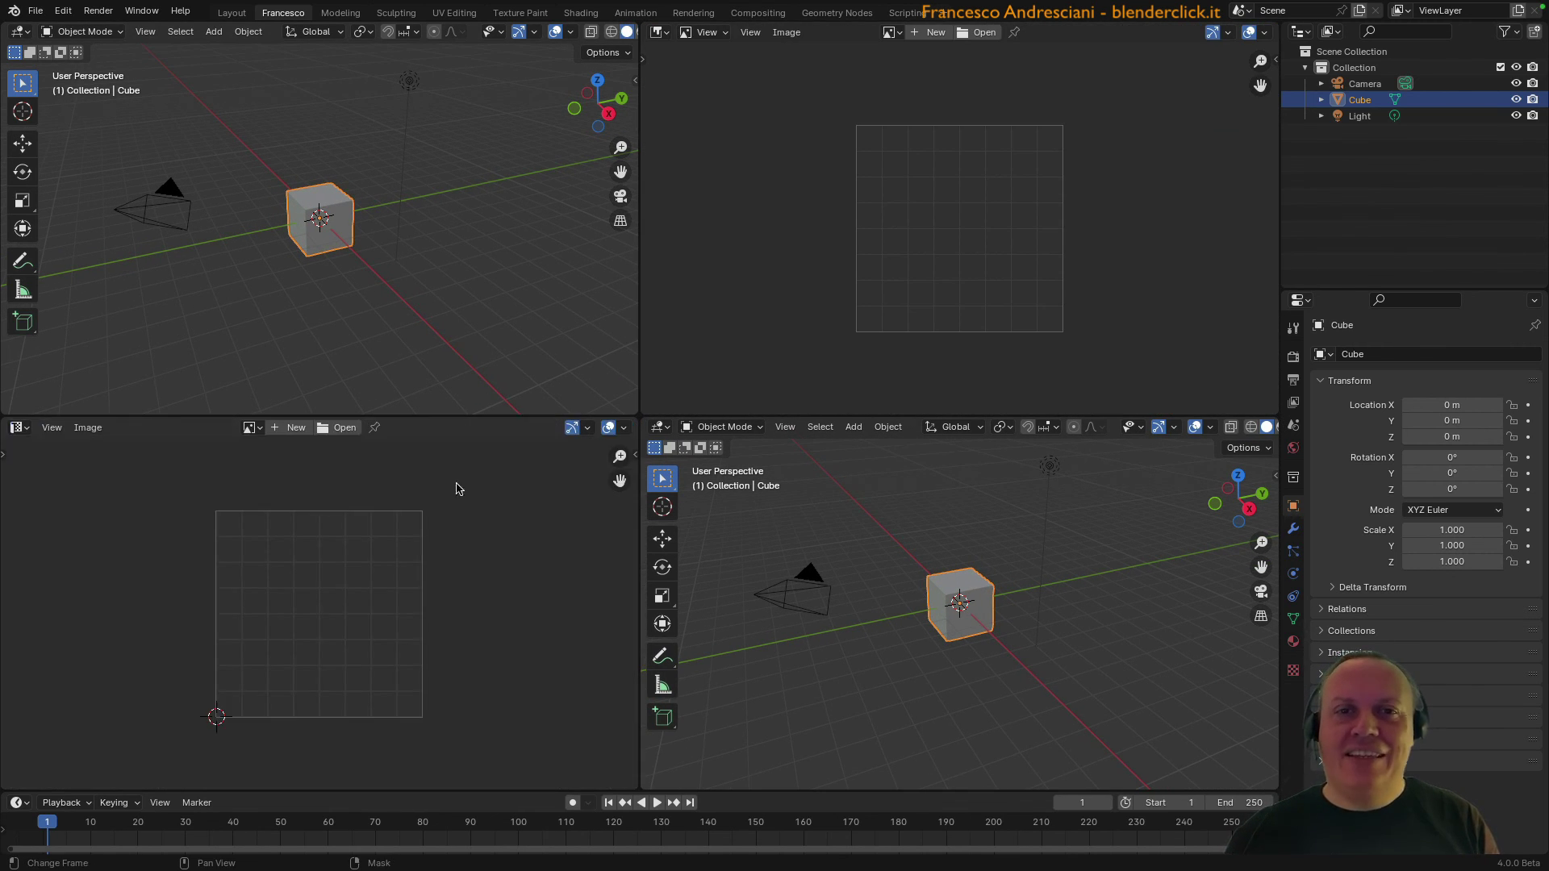
{"action": "left_click", "coordinate": [19, 426]}
{"action": "left_click", "coordinate": [64, 525]}
{"action": "left_click", "coordinate": [661, 427]}
{"action": "left_click", "coordinate": [855, 542]}
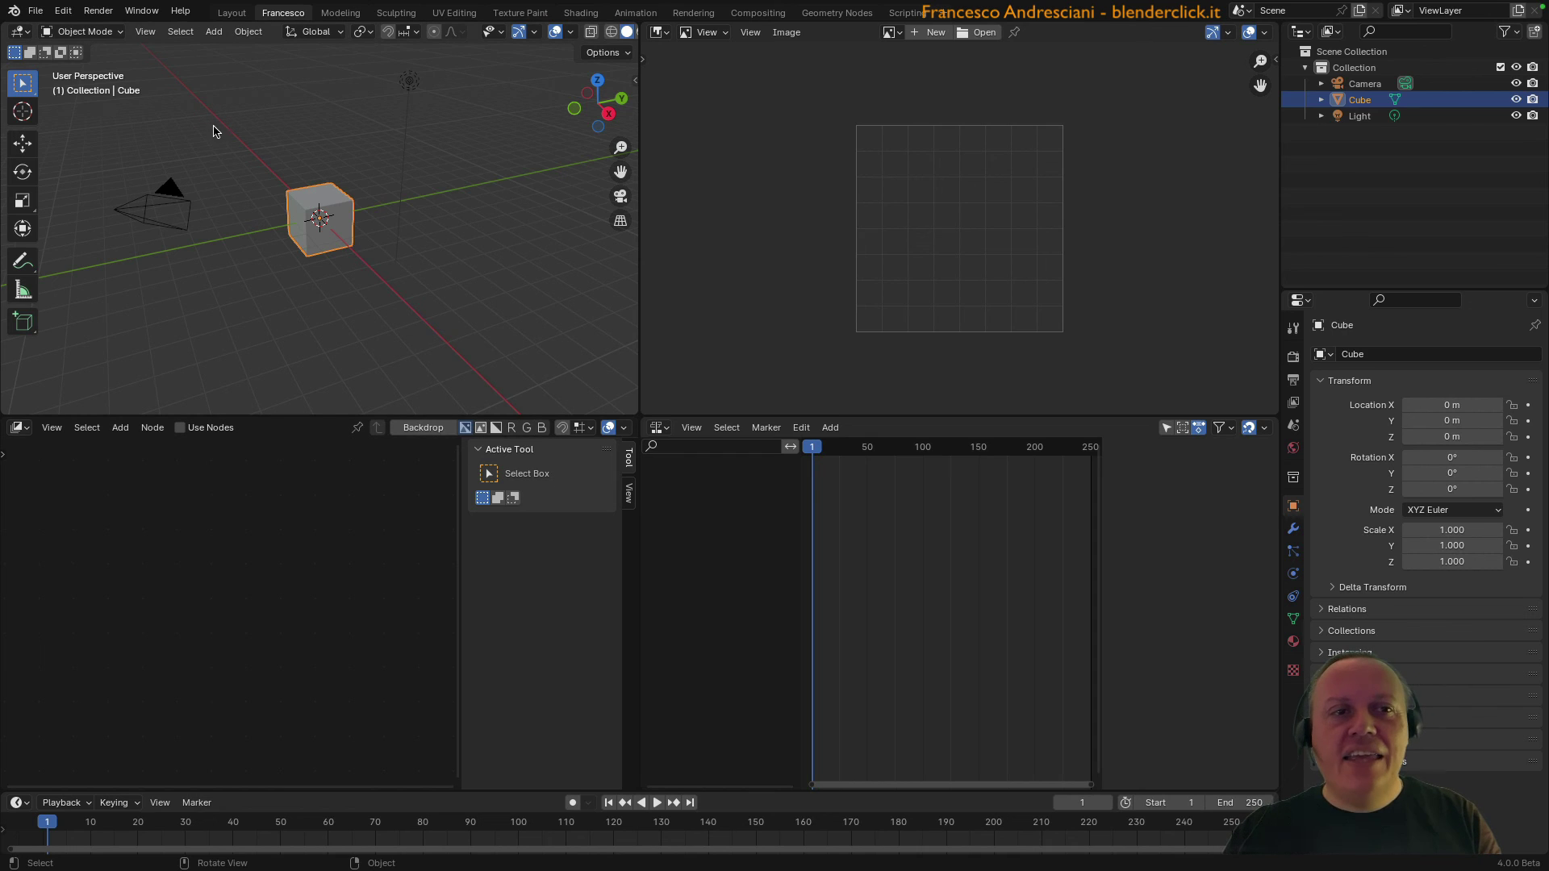
{"action": "left_click", "coordinate": [36, 11]}
{"action": "left_click", "coordinate": [55, 118]}
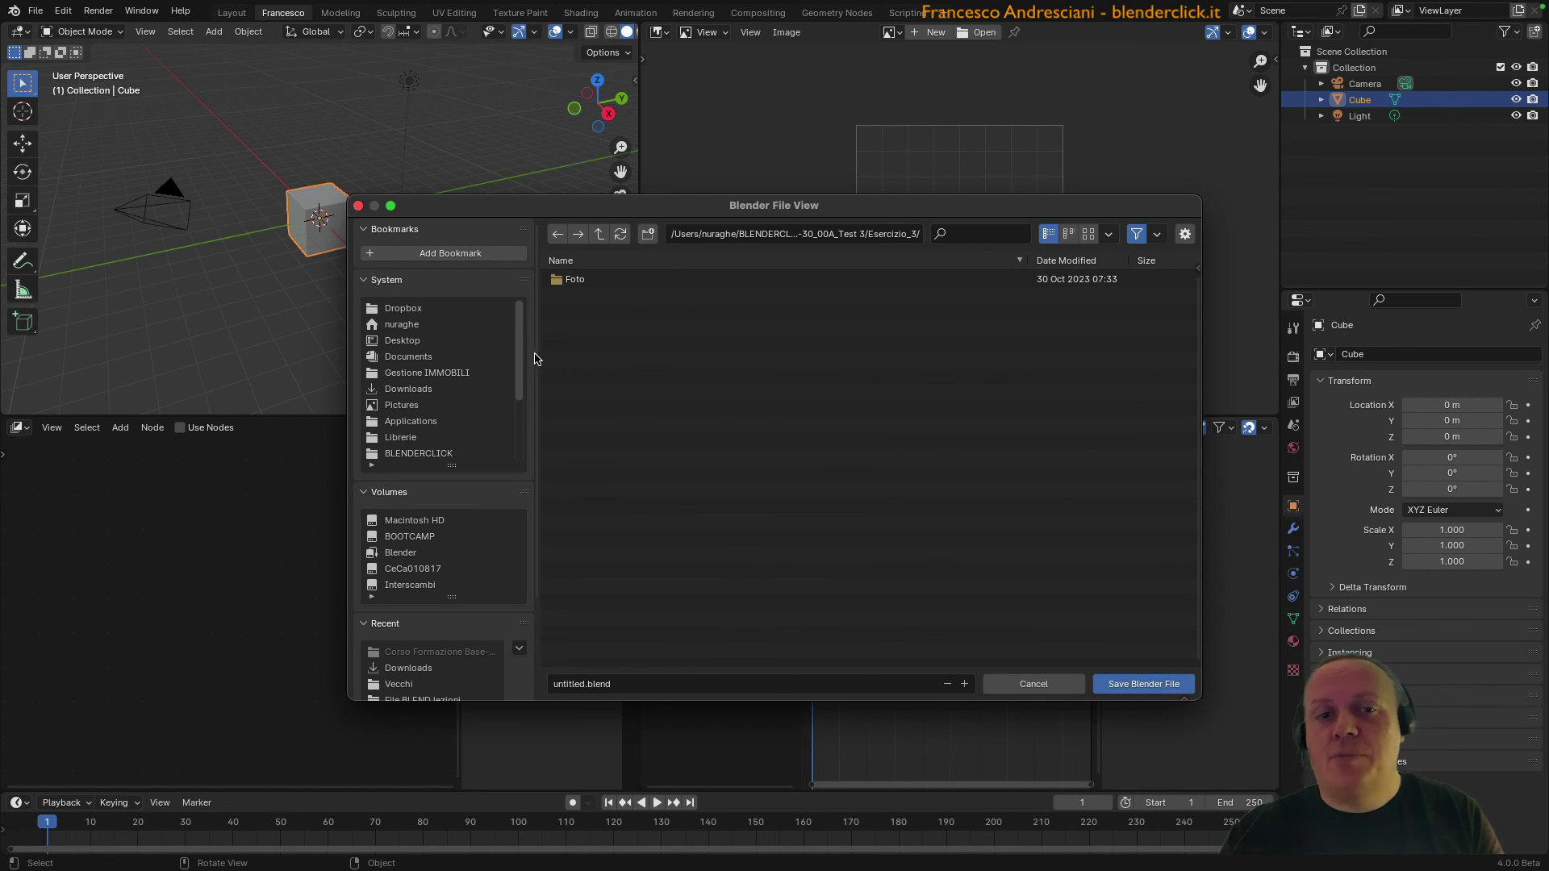
Step: Pick the Desktop folder, name the file Lezione2 and save it as Lezione2.blend
{"action": "left_click", "coordinate": [407, 342]}
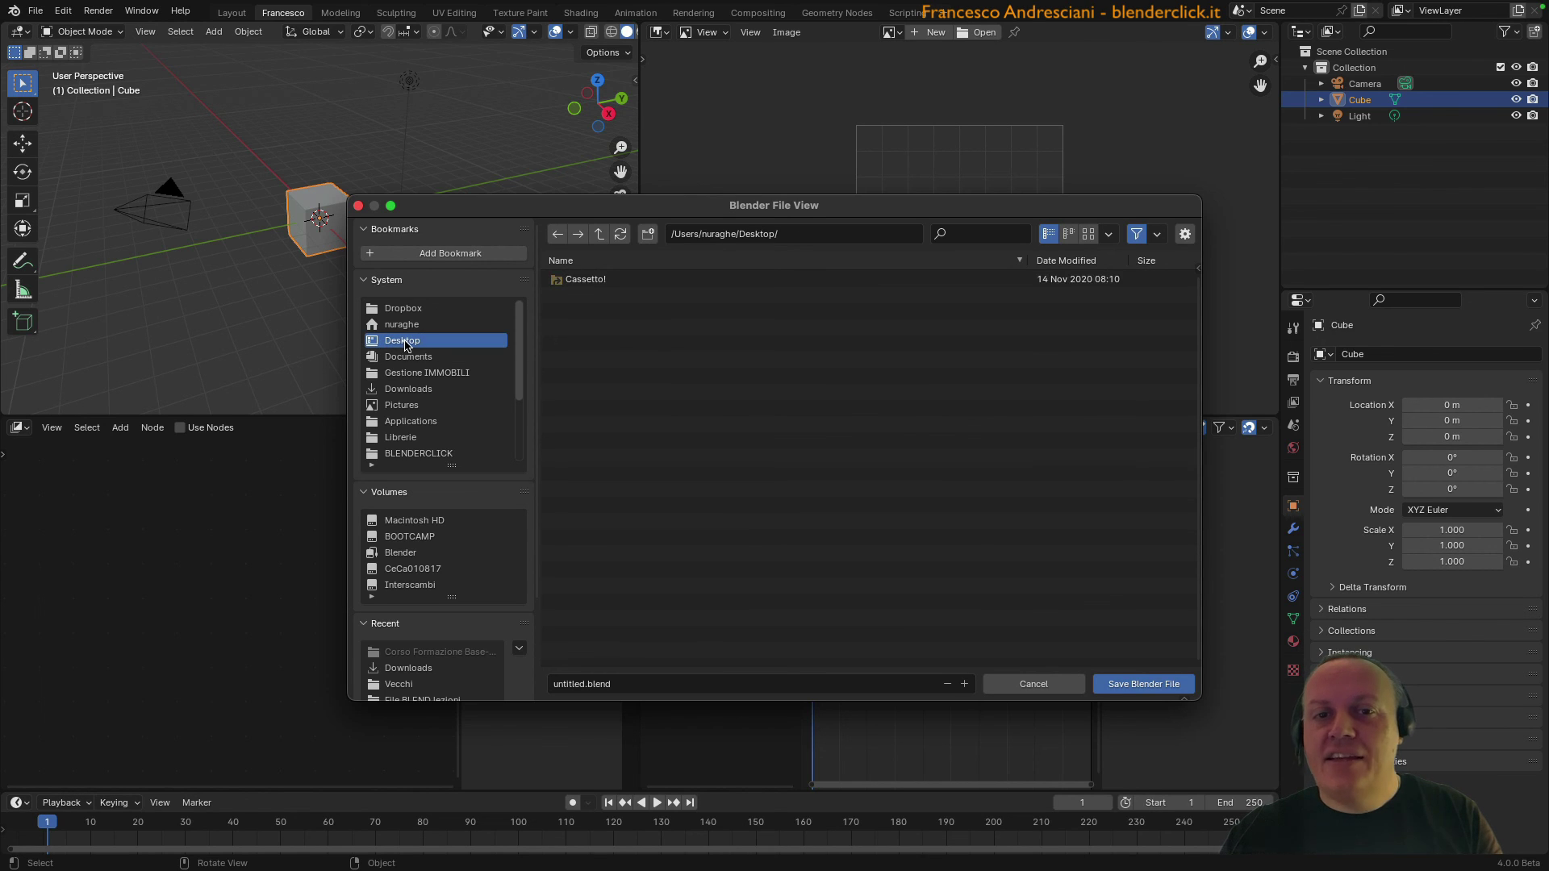
{"action": "double_click", "coordinate": [560, 685]}
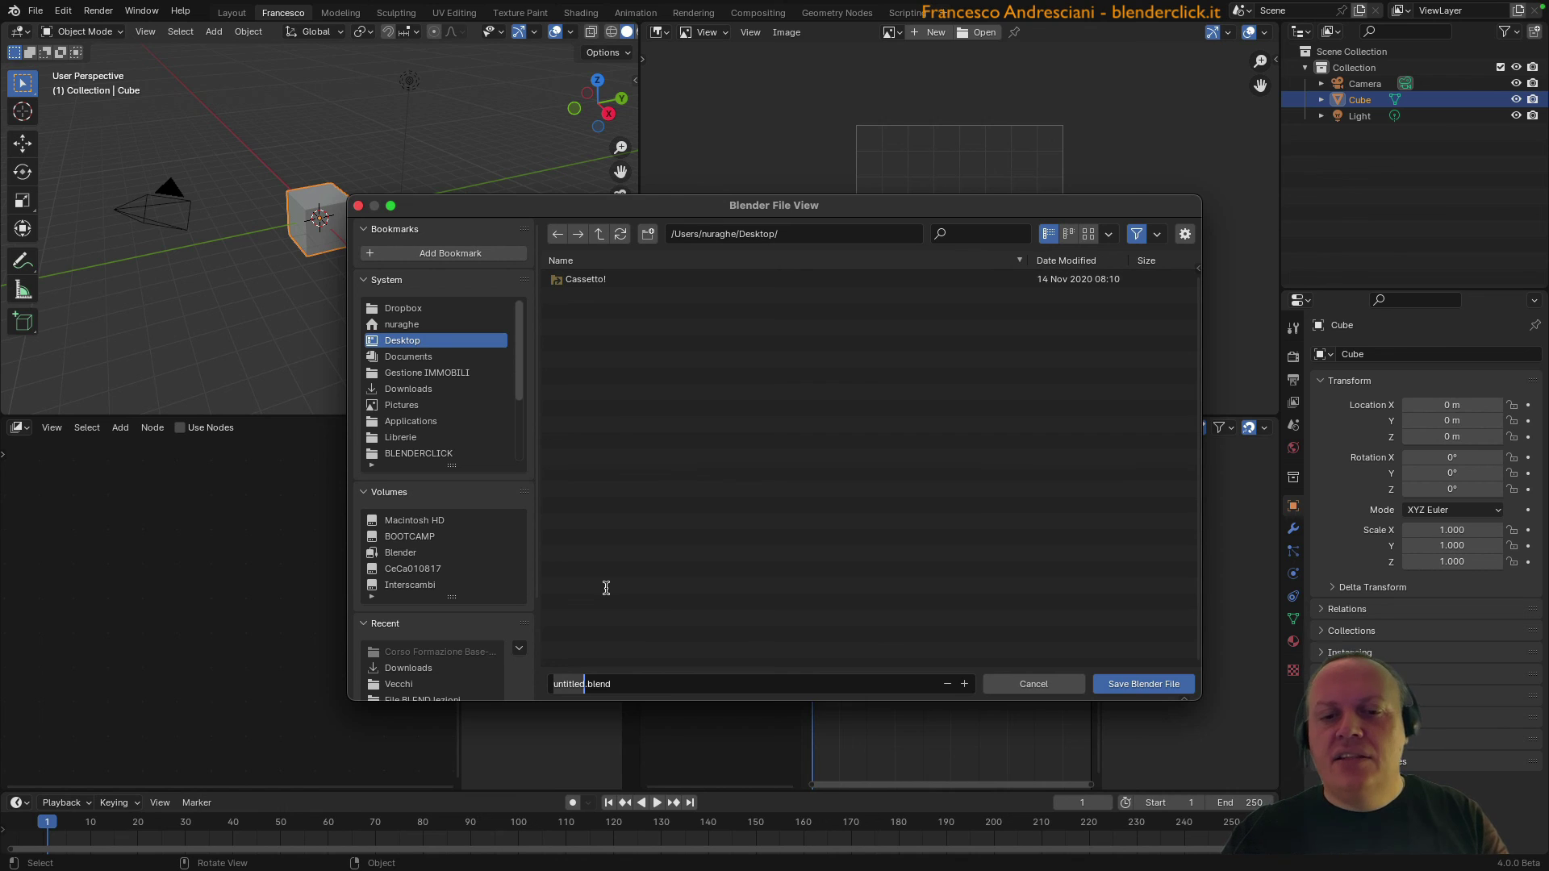
{"action": "type", "text": "Lezione2"}
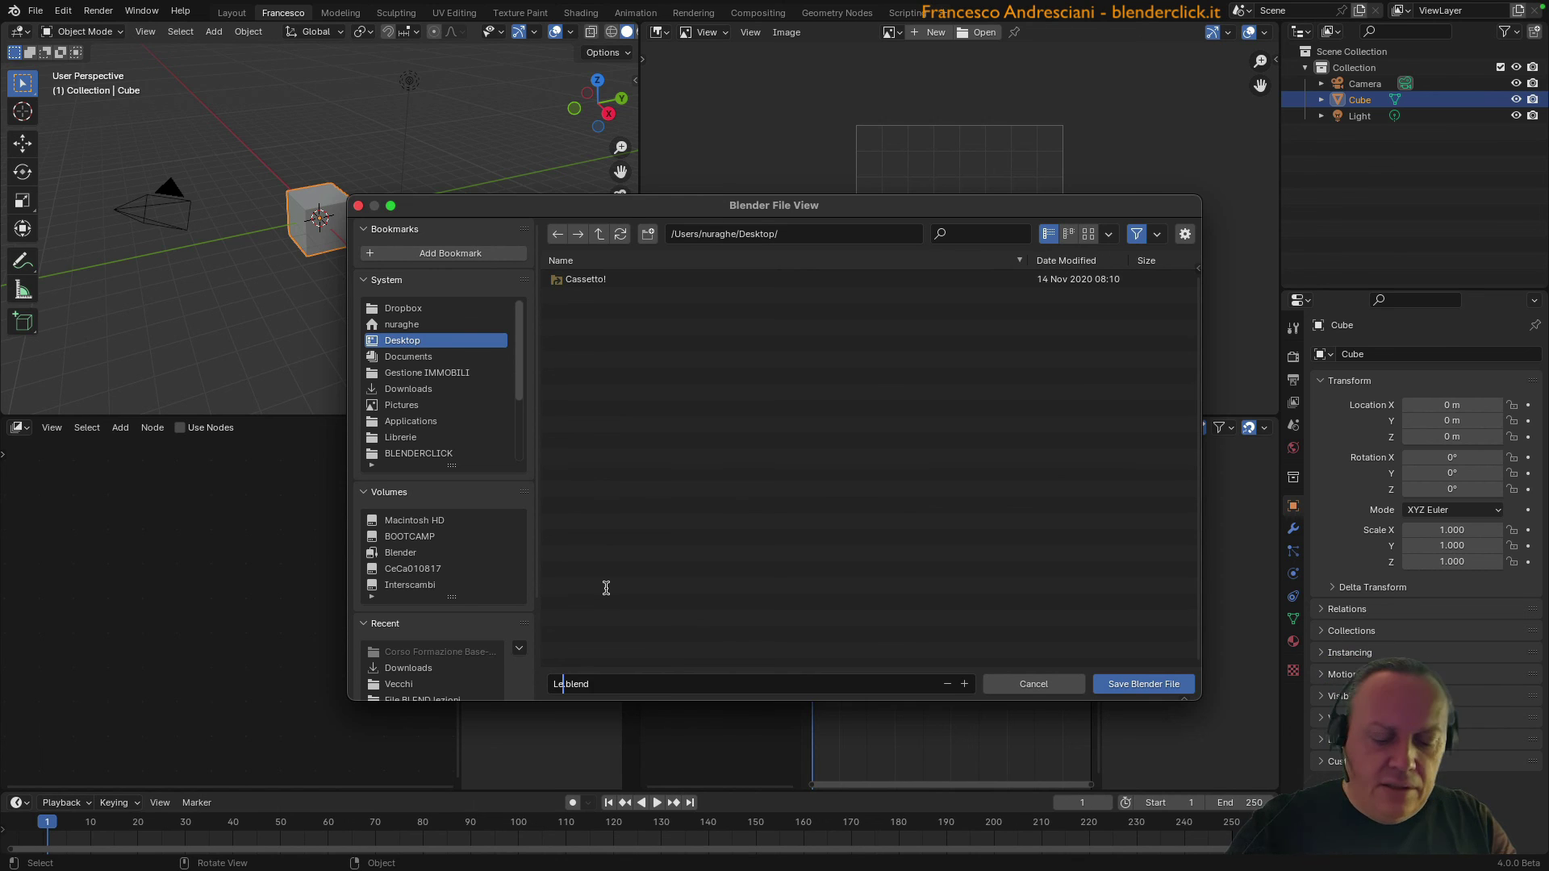
{"action": "left_click", "coordinate": [1150, 684]}
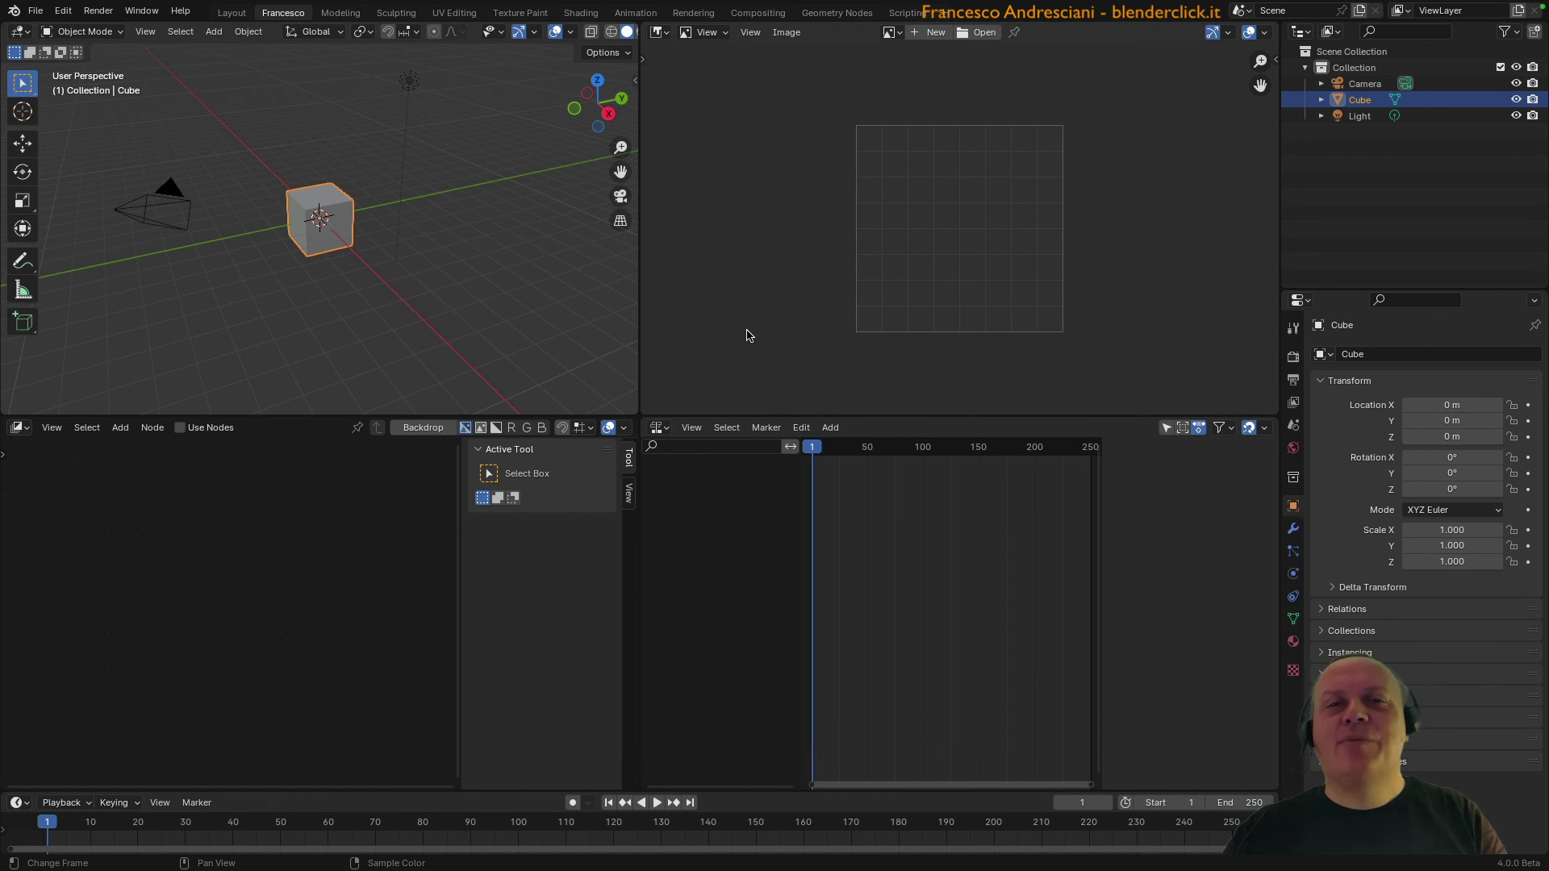